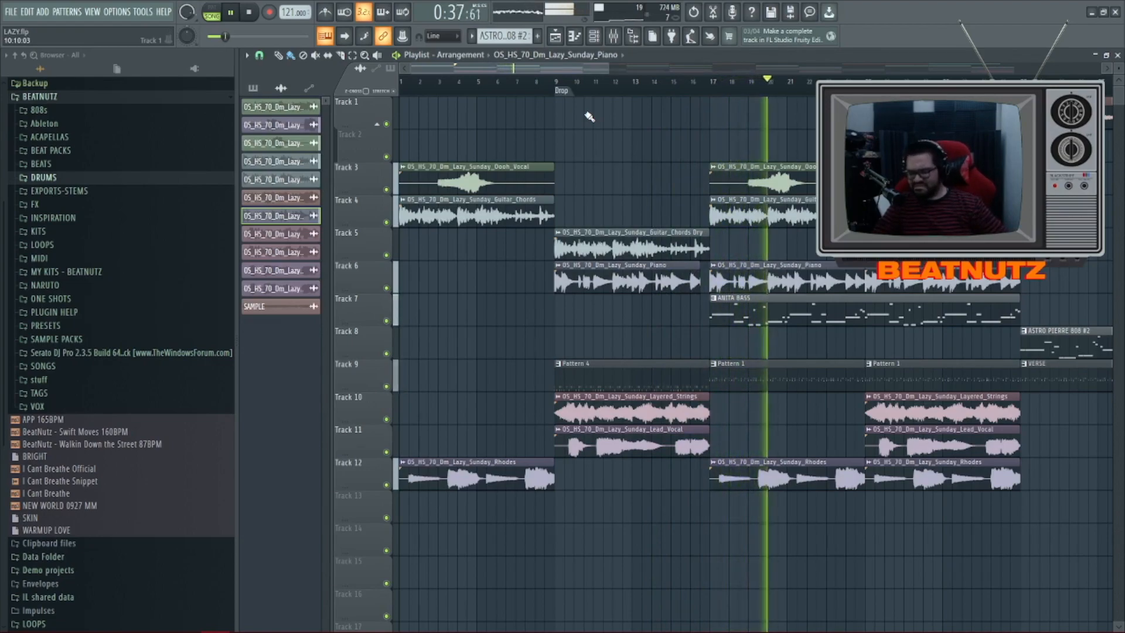
Stop playback, then open Pattern 4 from the Drop section in the piano roll with playback set to pattern mode
key("space")
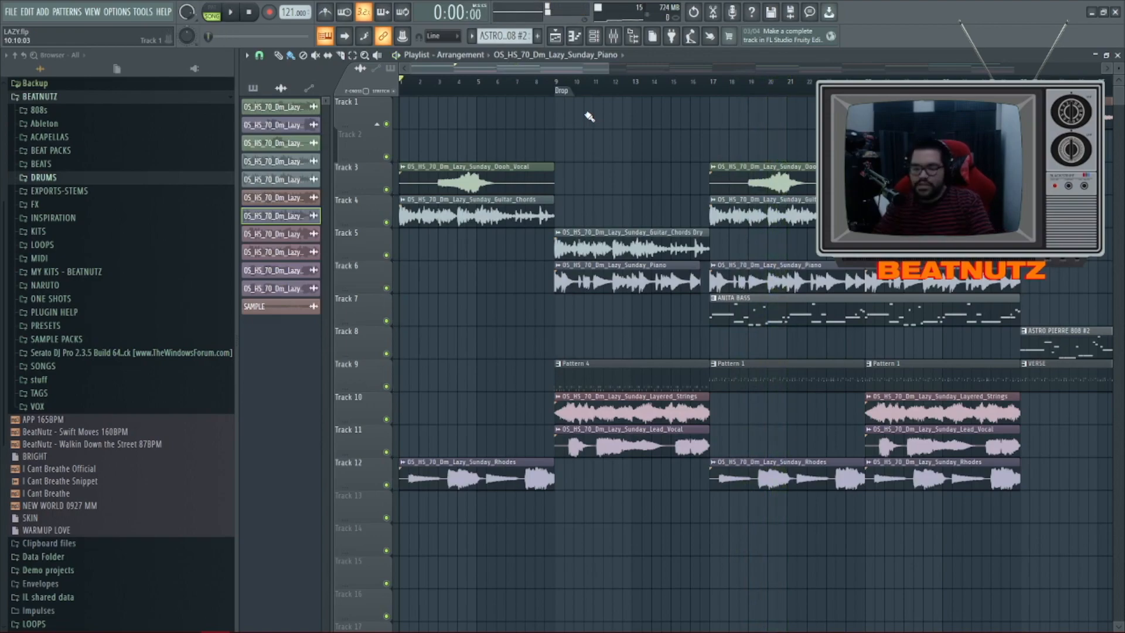
scroll(588, 128, "down", 1)
scroll(586, 132, "down", 1)
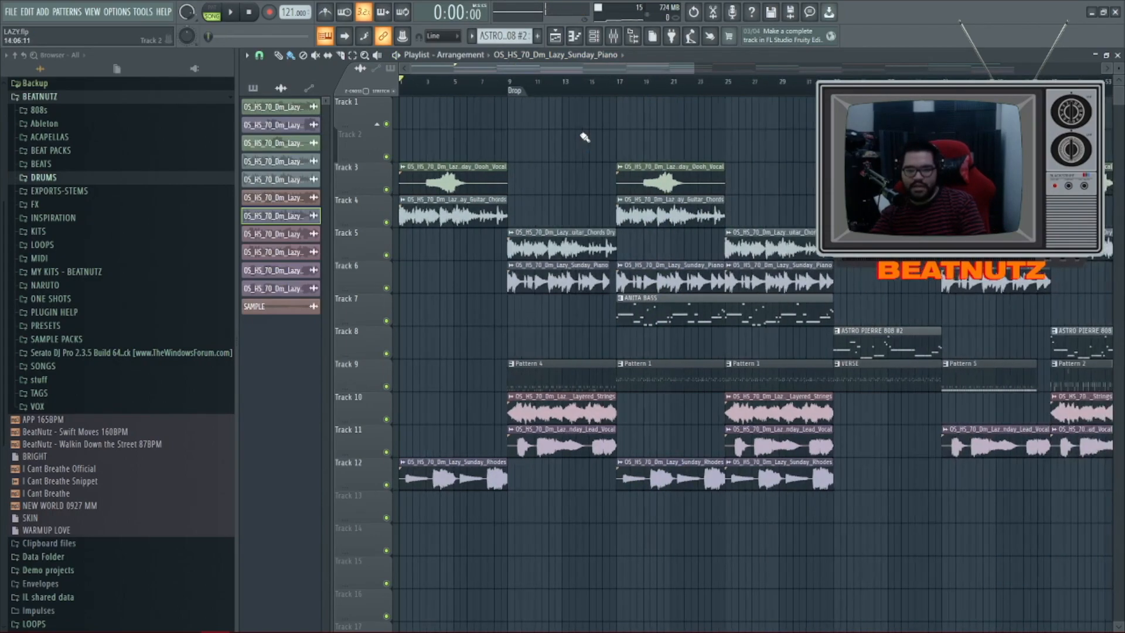
scroll(489, 136, "down", 3)
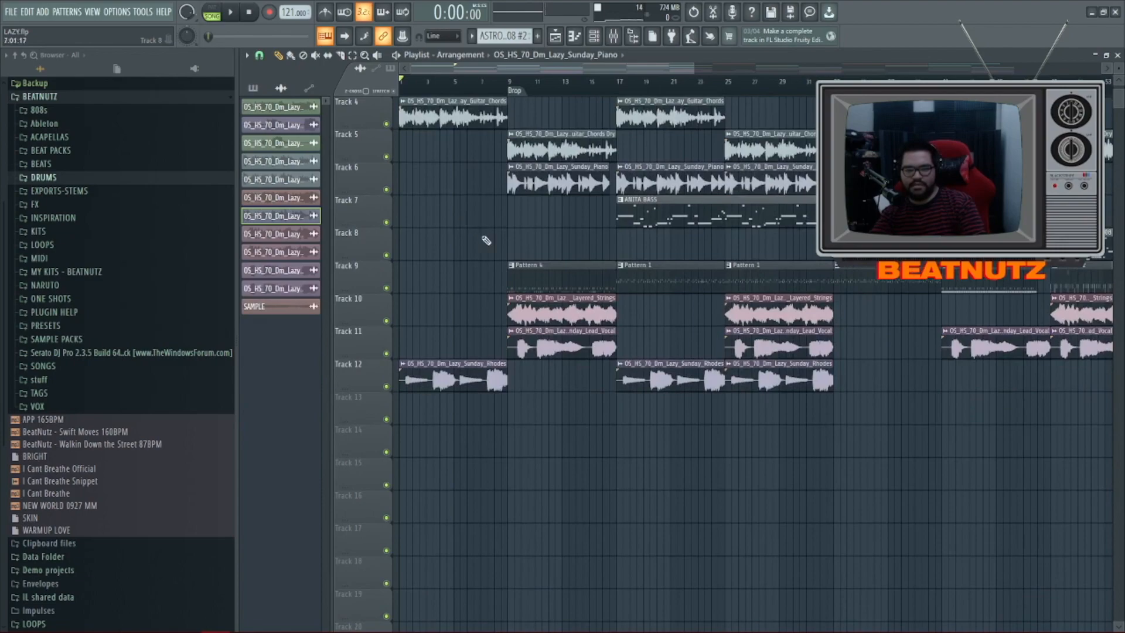
scroll(535, 246, "up", 2)
scroll(538, 228, "up", 4)
left_click(531, 88)
double_click(561, 265)
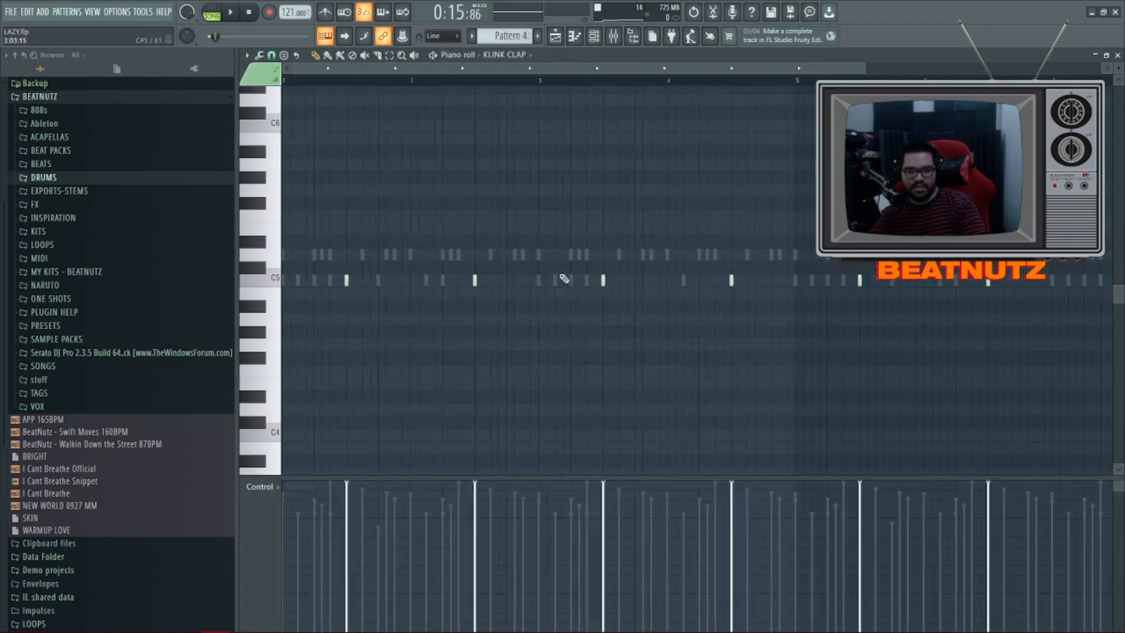
key("l")
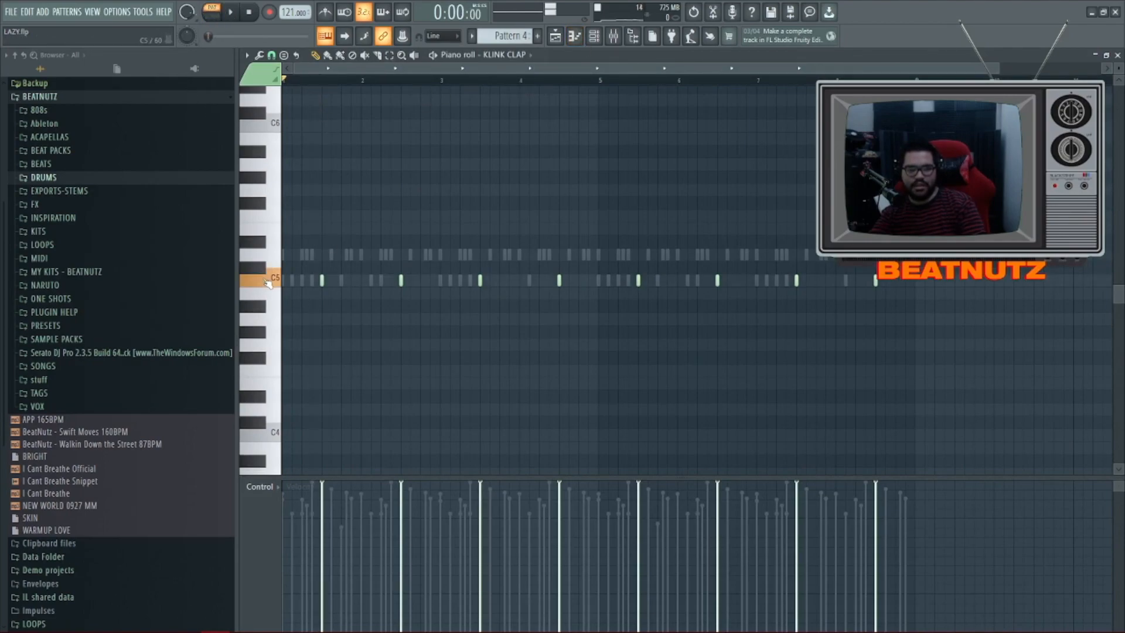
Solo the KLINK CLAP channel and listen to its part in Pattern 4
left_click(593, 36)
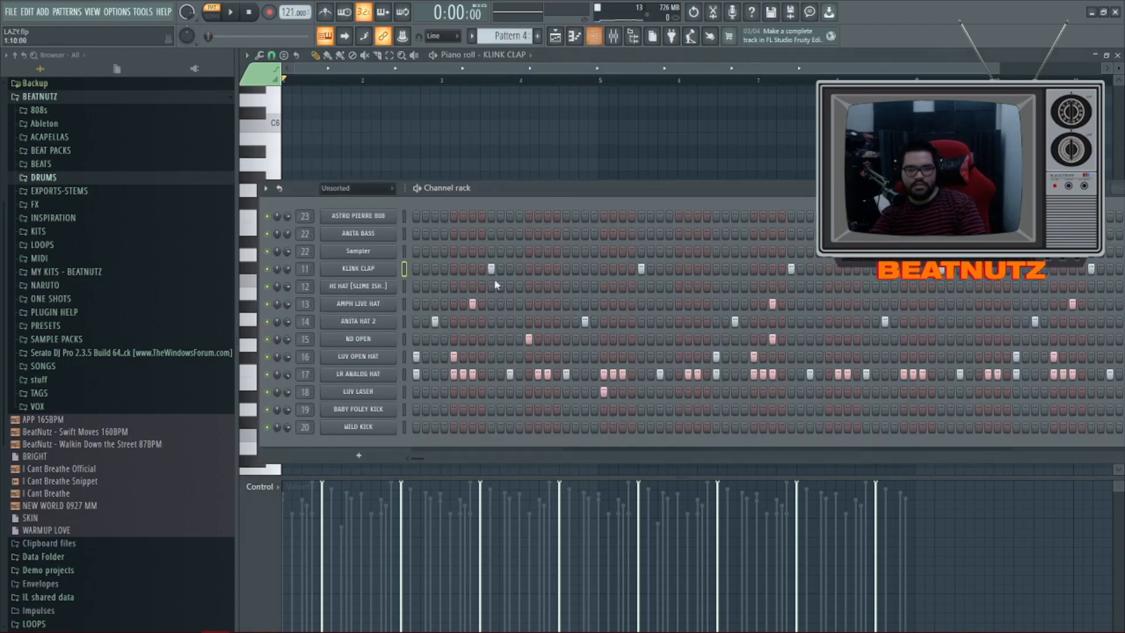
right_click(269, 268)
left_click(275, 275)
right_click(395, 142)
key("space")
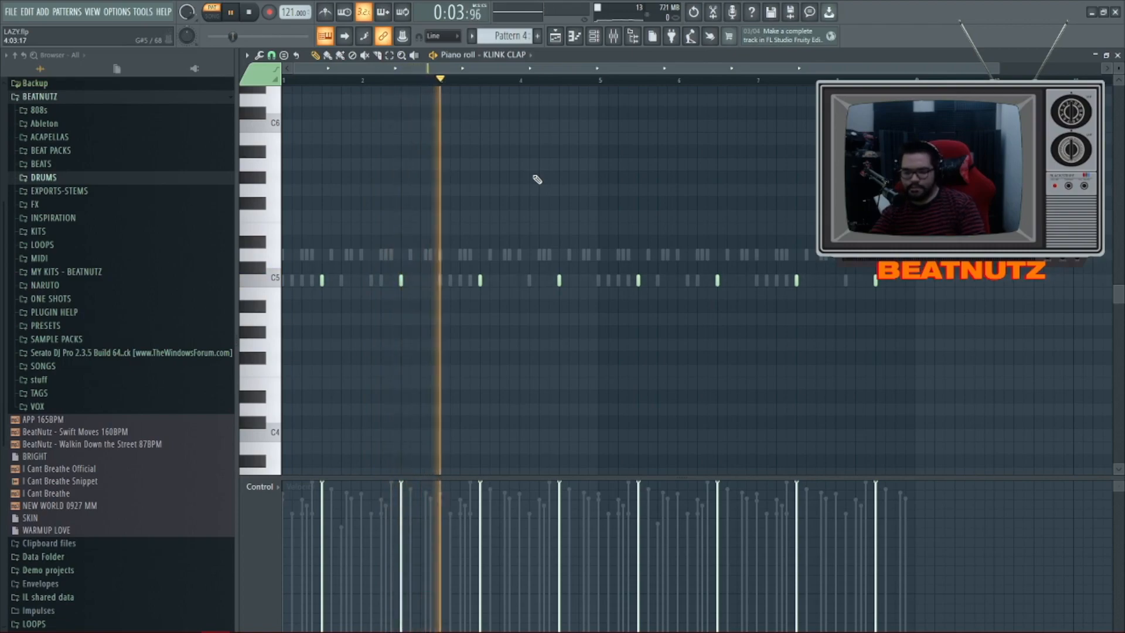
left_click(593, 36)
key("space")
Show the AMPH LIVE HAT notes in the piano roll, unmute that channel and play it with the clap
right_click(440, 148)
left_click(530, 55)
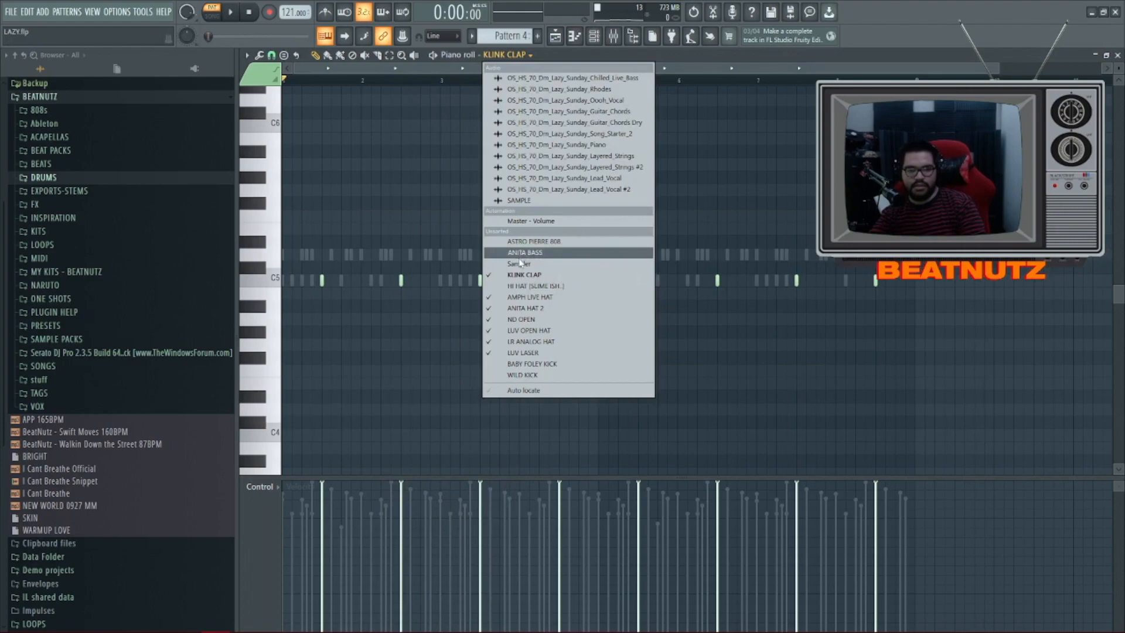
left_click(530, 297)
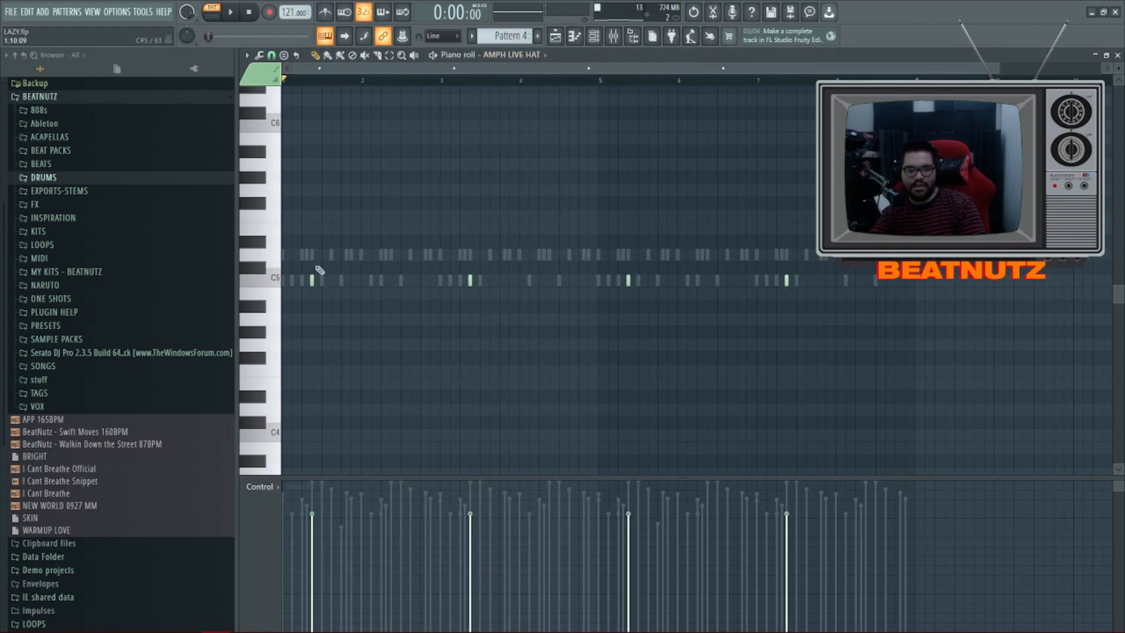
left_click(595, 36)
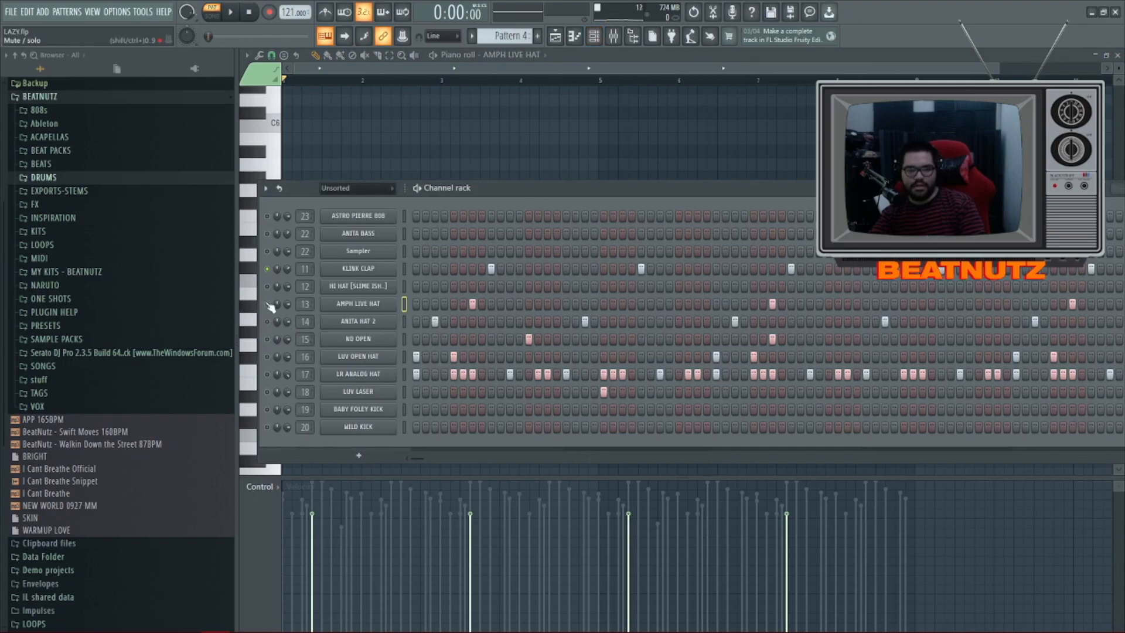
right_click(474, 169)
key("space")
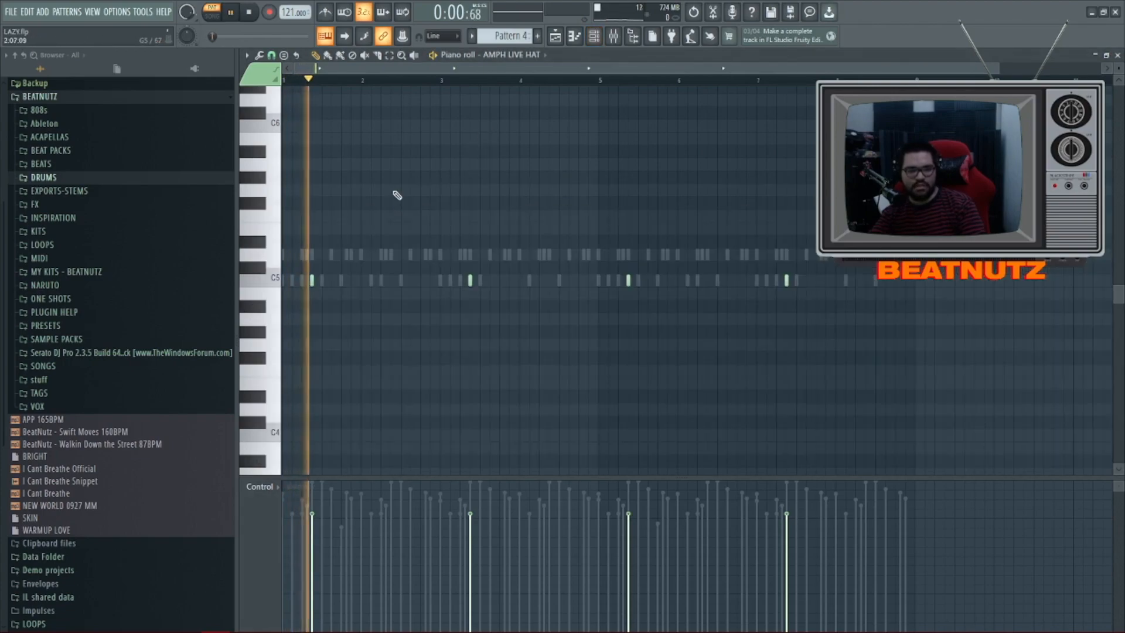
key("space")
scroll(274, 229, "up", 3)
scroll(274, 229, "up", 3)
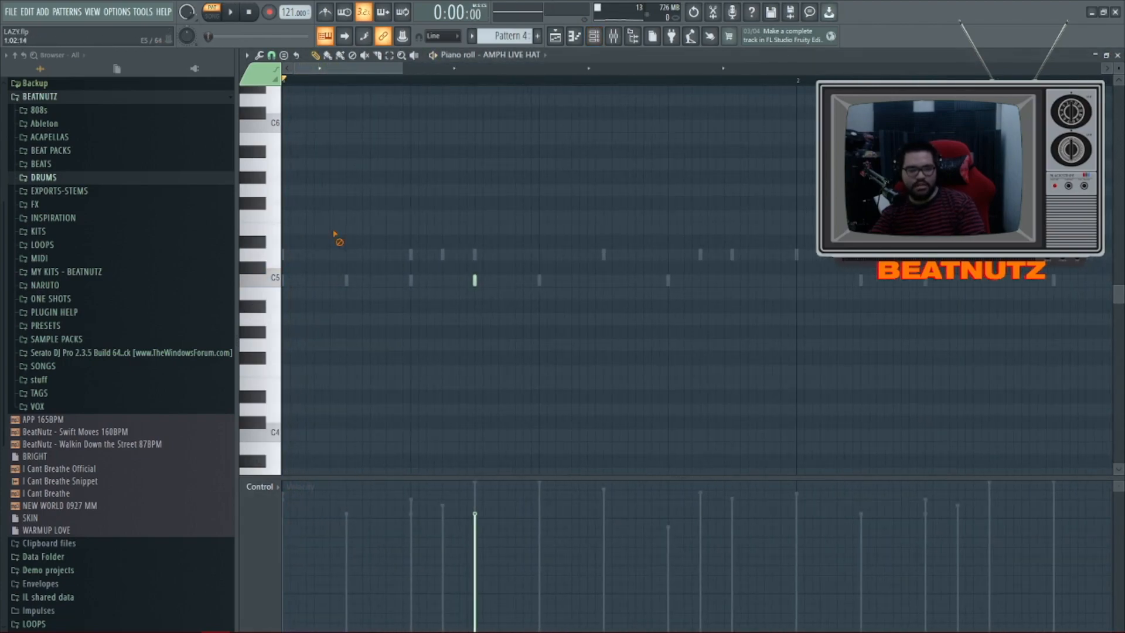
Inspect the AMPH LIVE HAT sample's waveform and settings, and return to its notes in the piano roll
left_click(593, 36)
left_click(394, 316)
left_click_drag(469, 186, 559, 106)
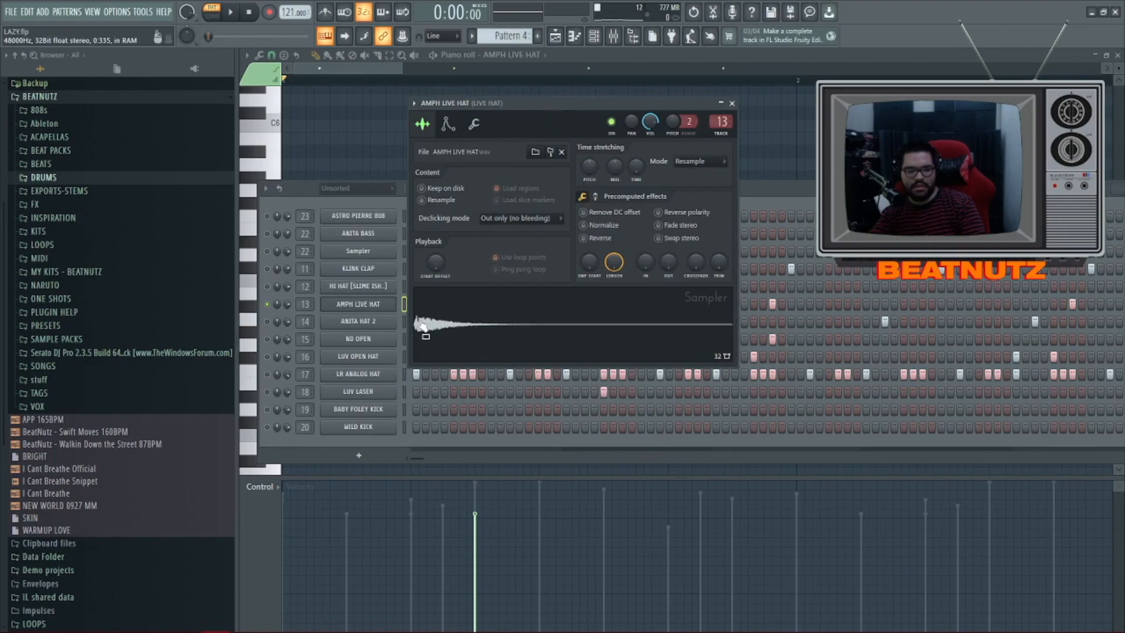
left_click(762, 154)
scroll(516, 258, "down", 3)
scroll(505, 269, "down", 2)
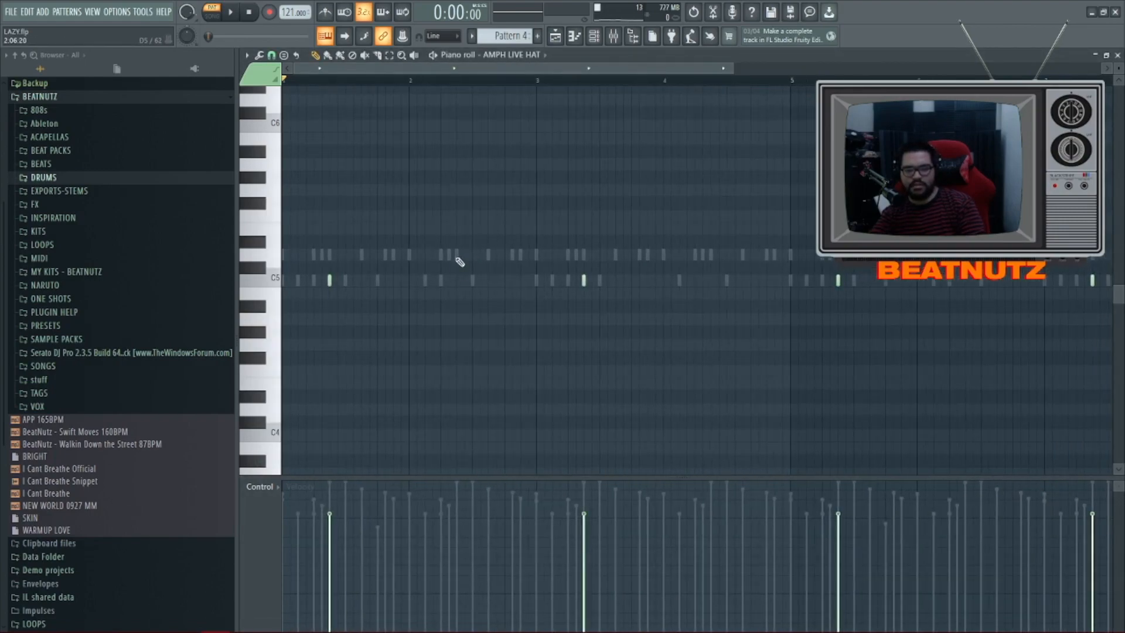
Show the ANITA HAT 2 notes in the piano roll, unmute that channel and play it with the clap and live hat
left_click(513, 55)
left_click(516, 308)
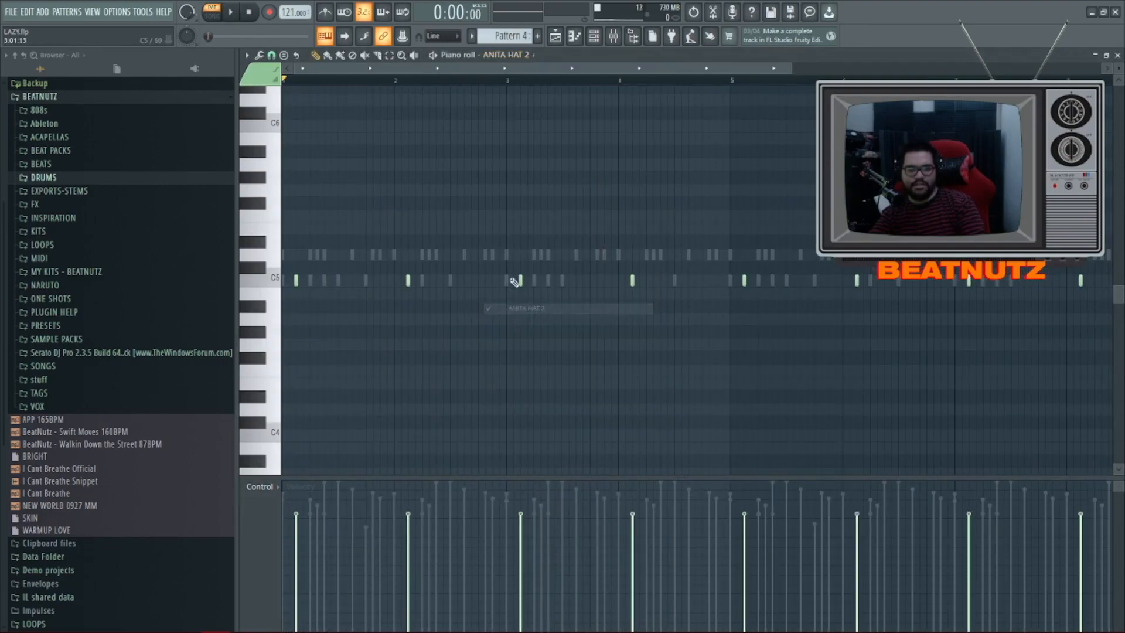
scroll(531, 170, "down", 1)
left_click(602, 41)
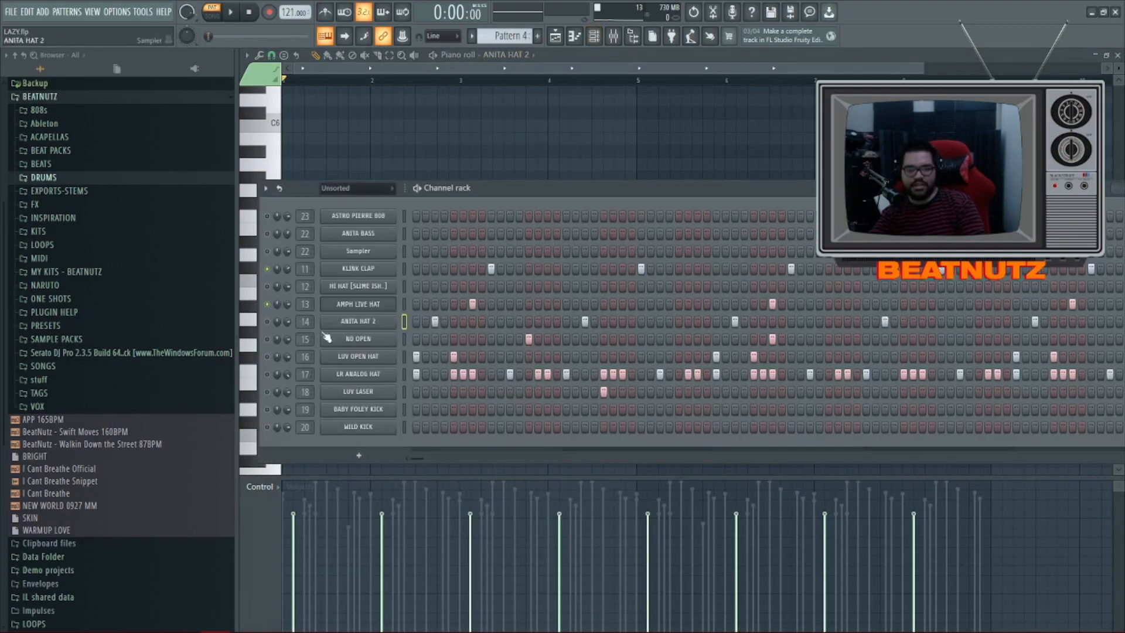
right_click(492, 122)
key("space")
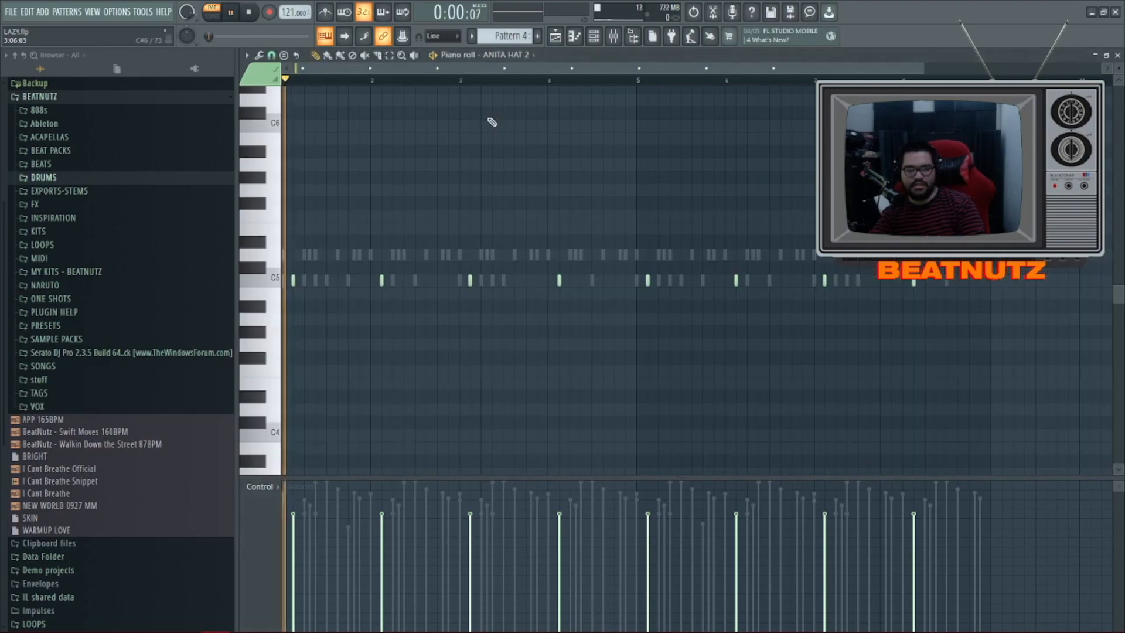
scroll(262, 248, "up", 2)
scroll(262, 248, "up", 5)
scroll(403, 238, "down", 4)
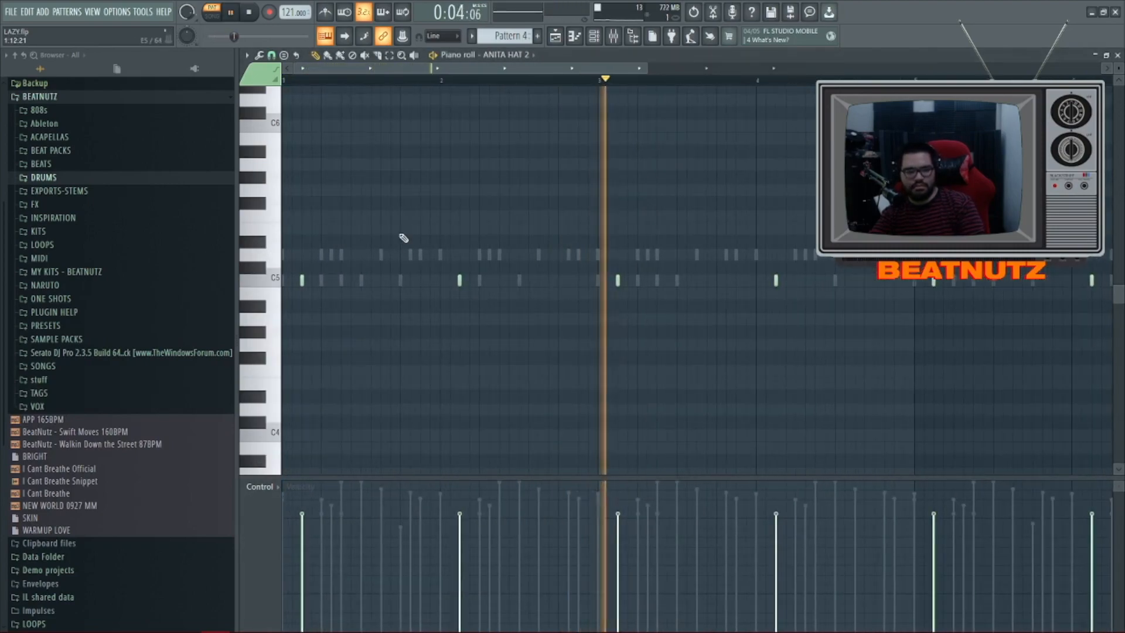
scroll(603, 88, "down", 1)
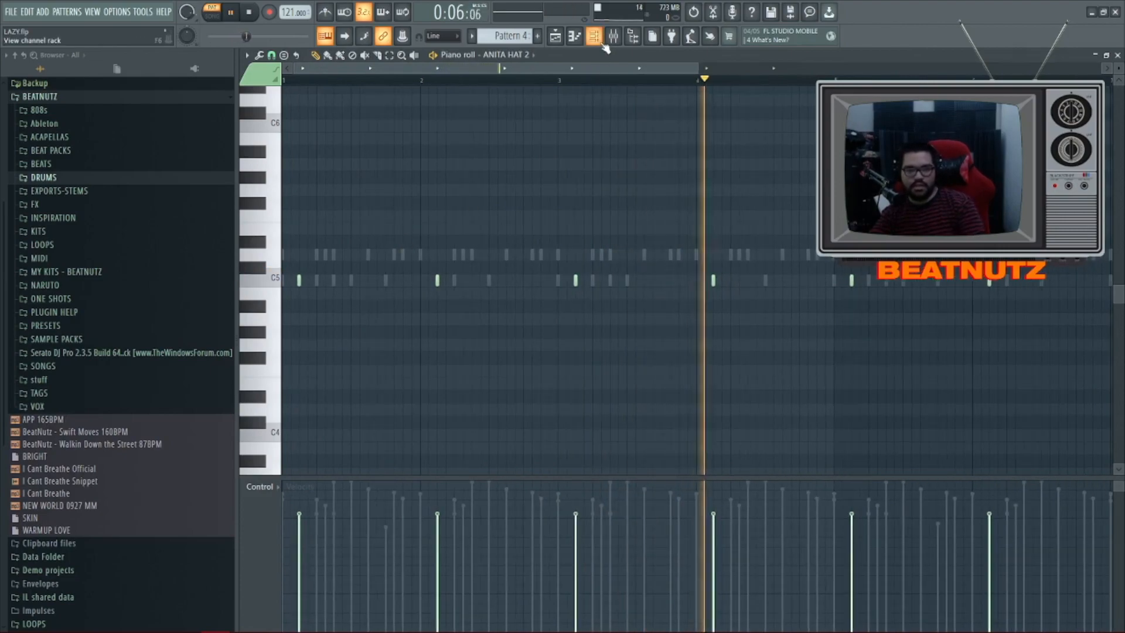
key("F6")
key("space")
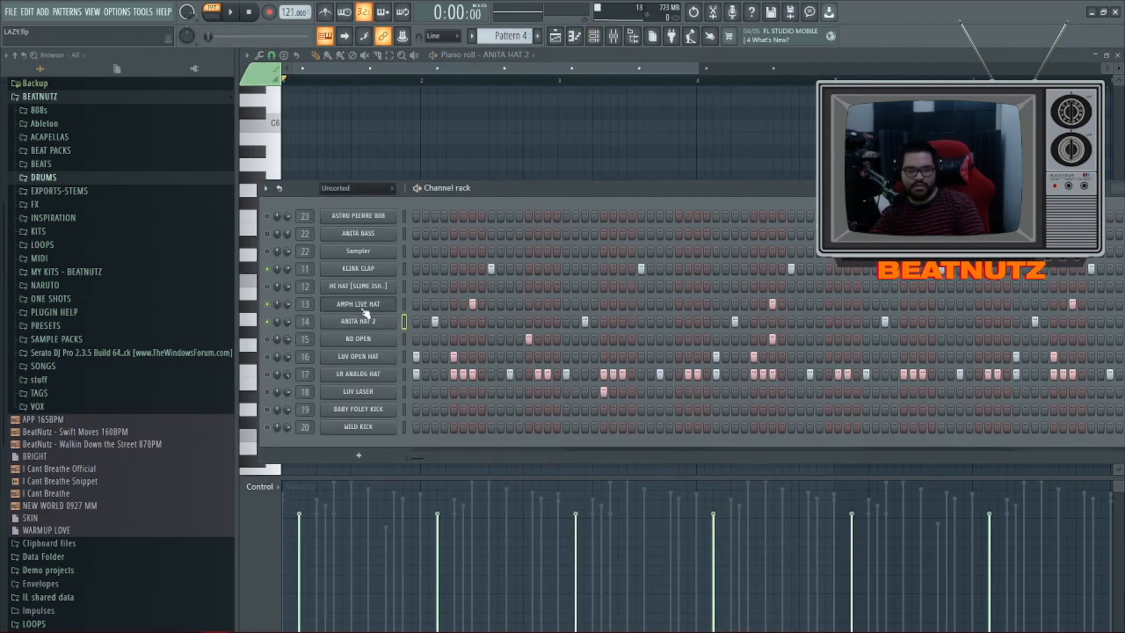
Examine the ND OPEN notes in the piano roll and the open hat samples in the channel rack
left_click(525, 55)
left_click(550, 321)
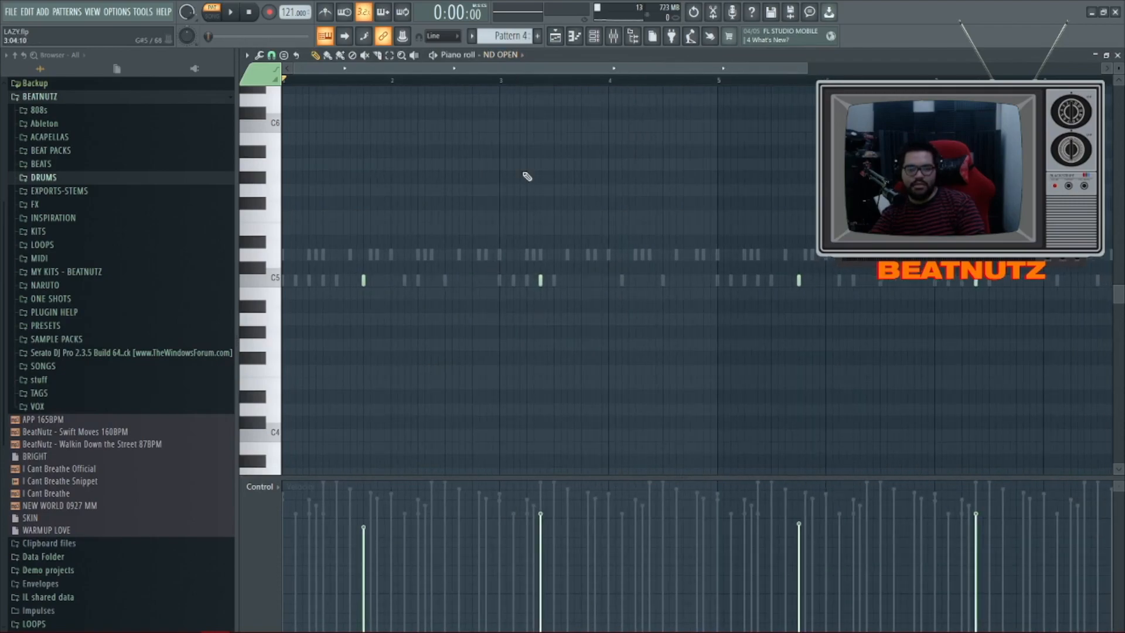
left_click(594, 36)
left_click(366, 340)
left_click(501, 435)
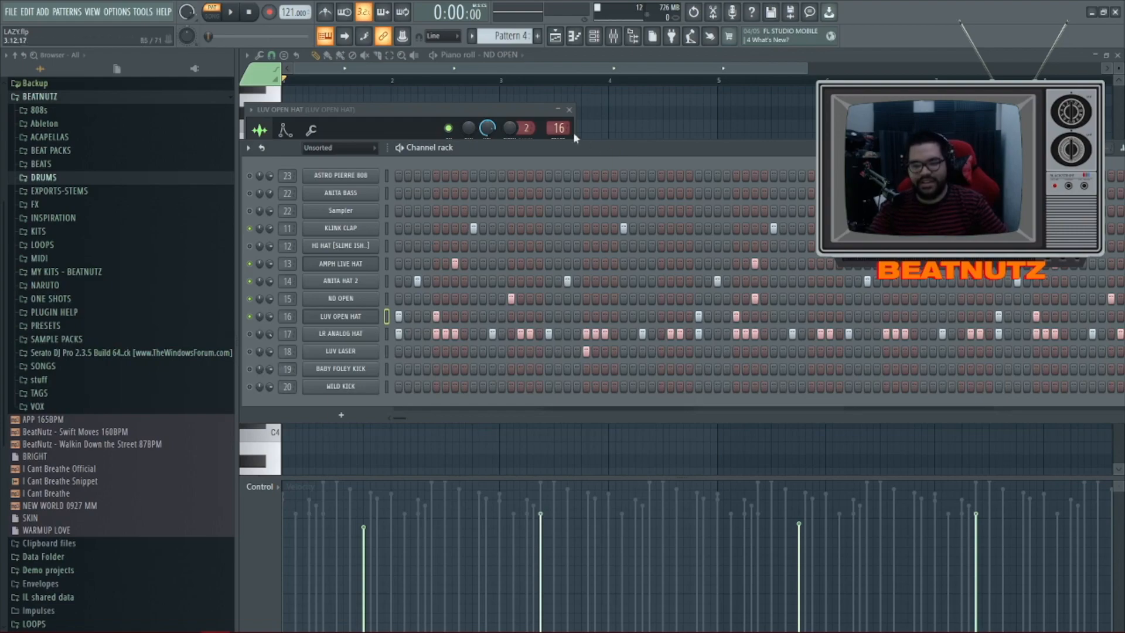
left_click_drag(562, 150, 575, 111)
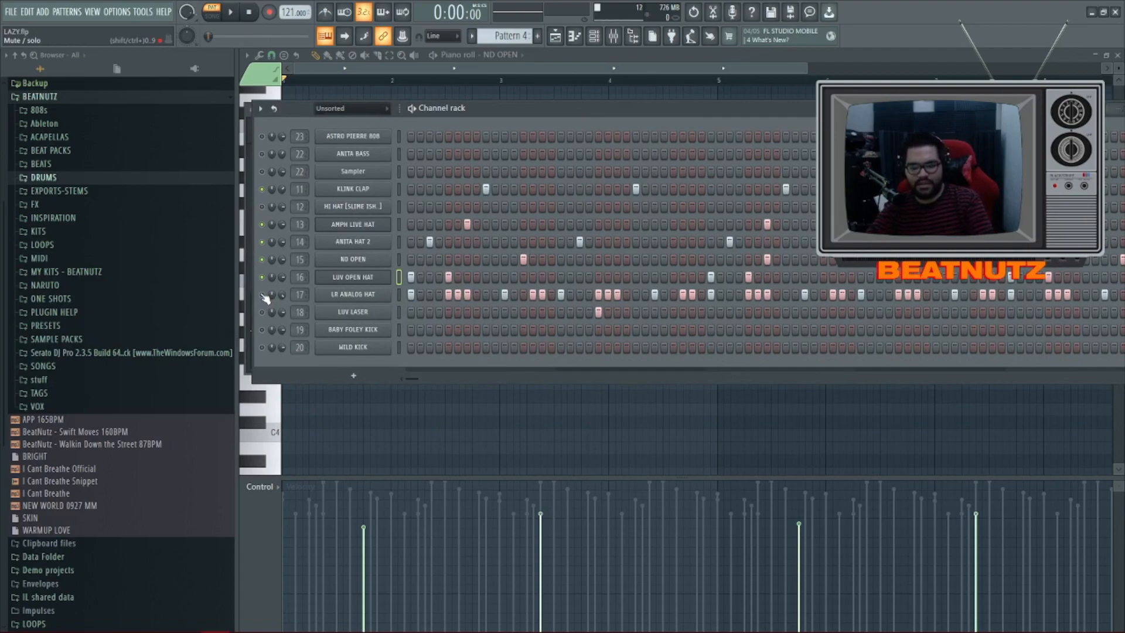
Inspect the LR ANALOG HAT sample, and solo its channel to listen to it
left_click_drag(509, 113, 496, 156)
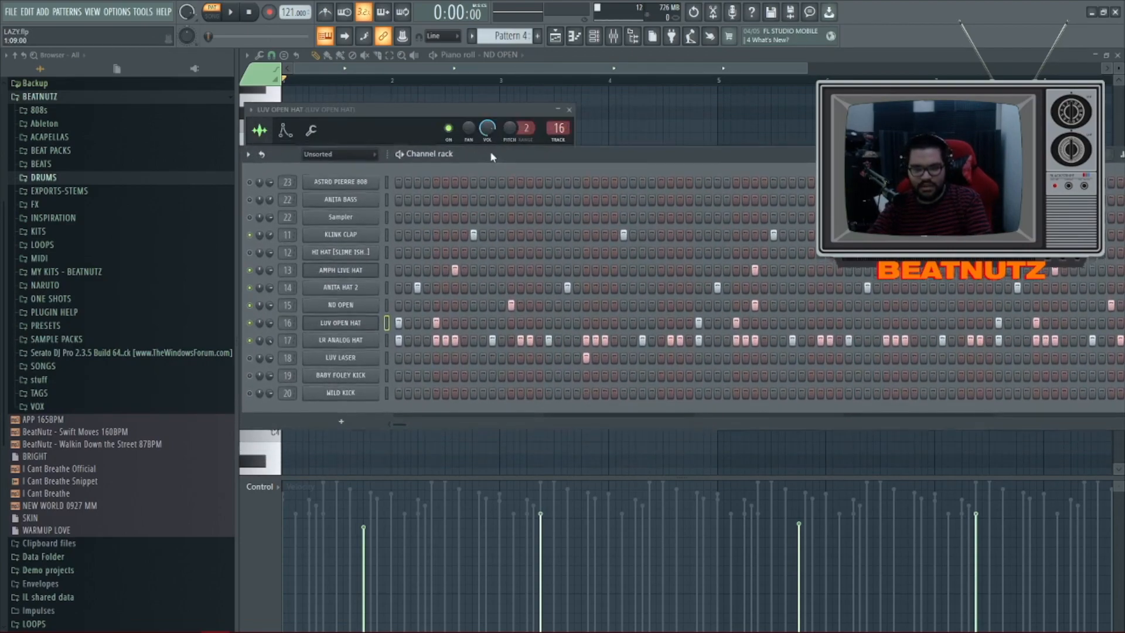
left_click(365, 340)
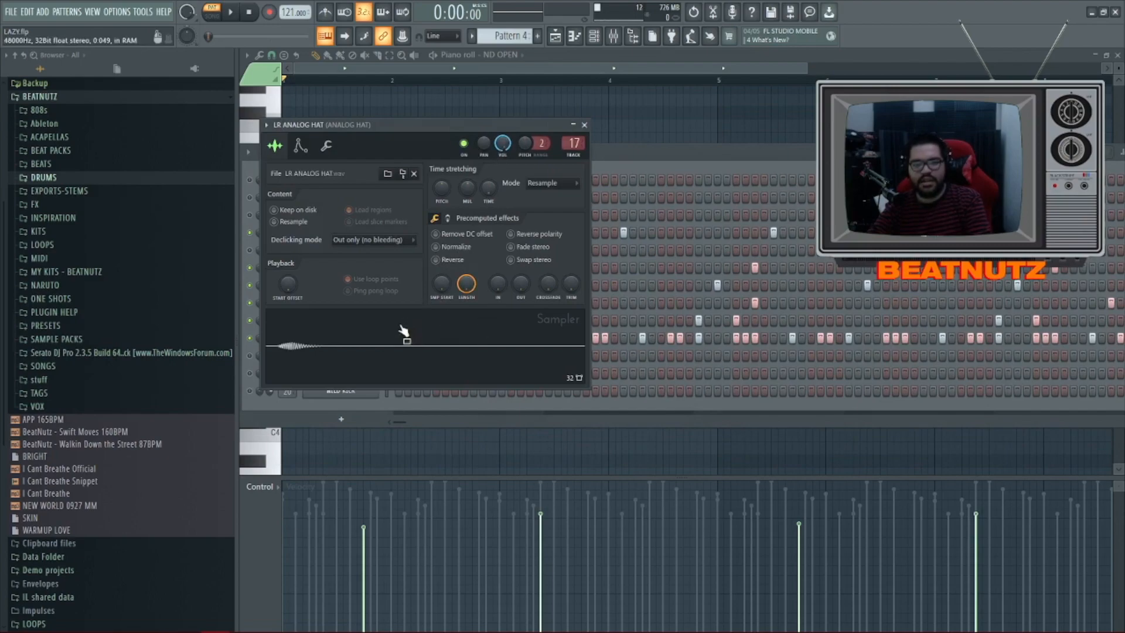
left_click(607, 159)
right_click(251, 338)
left_click(263, 345)
key("space")
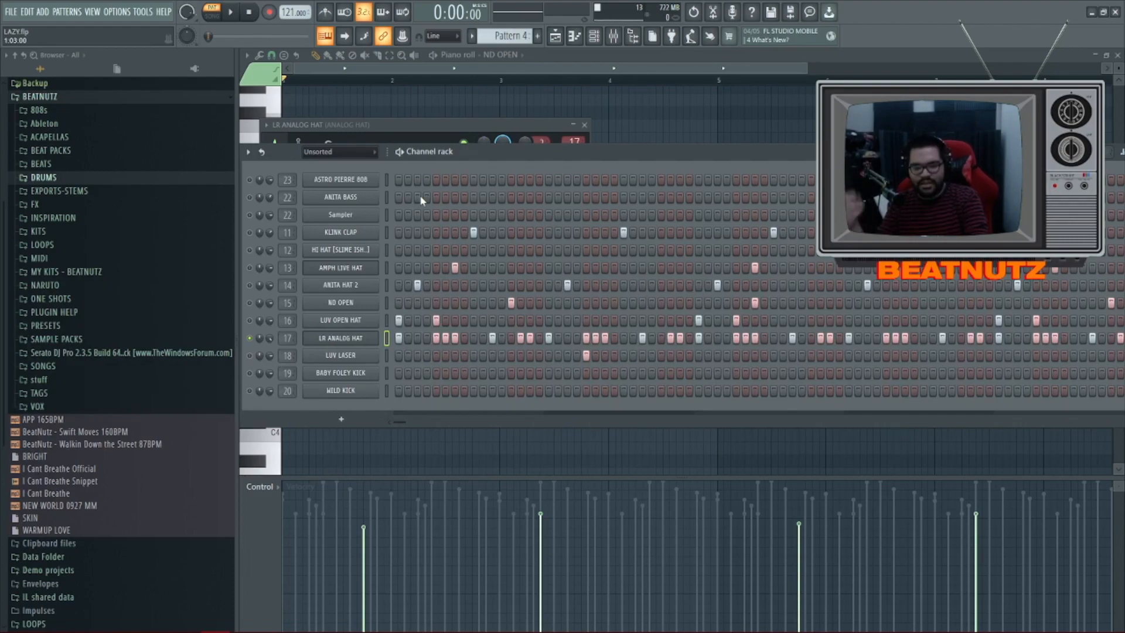
Inspect the LUV LASER sample and the Fruity Delay 3 effect on its mixer track
left_click(340, 355)
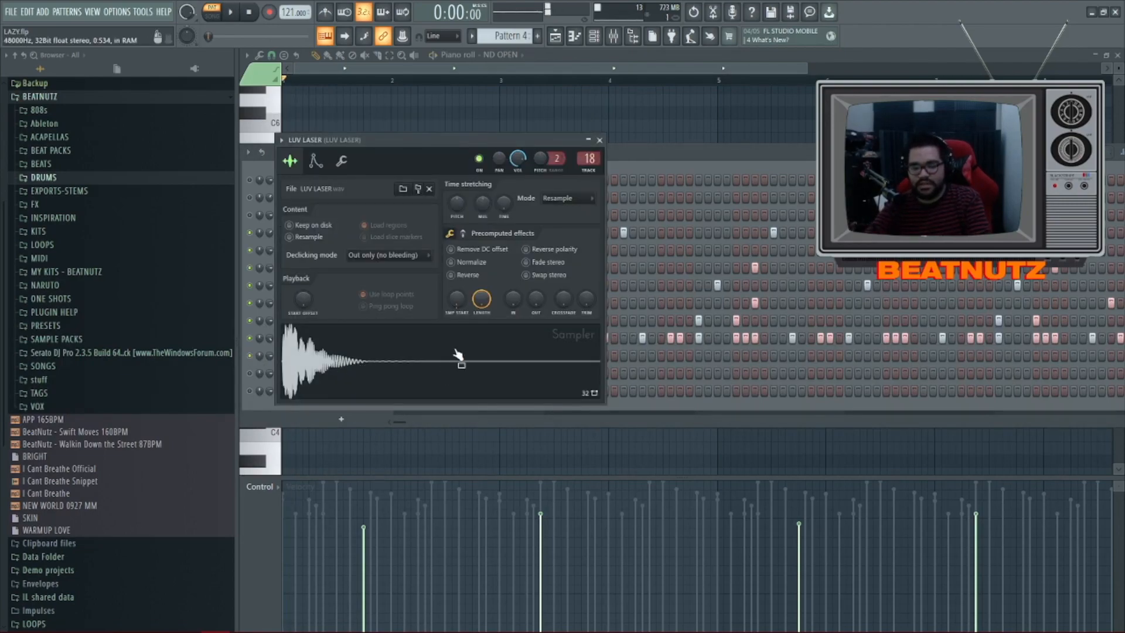
left_click(600, 140)
left_click(555, 37)
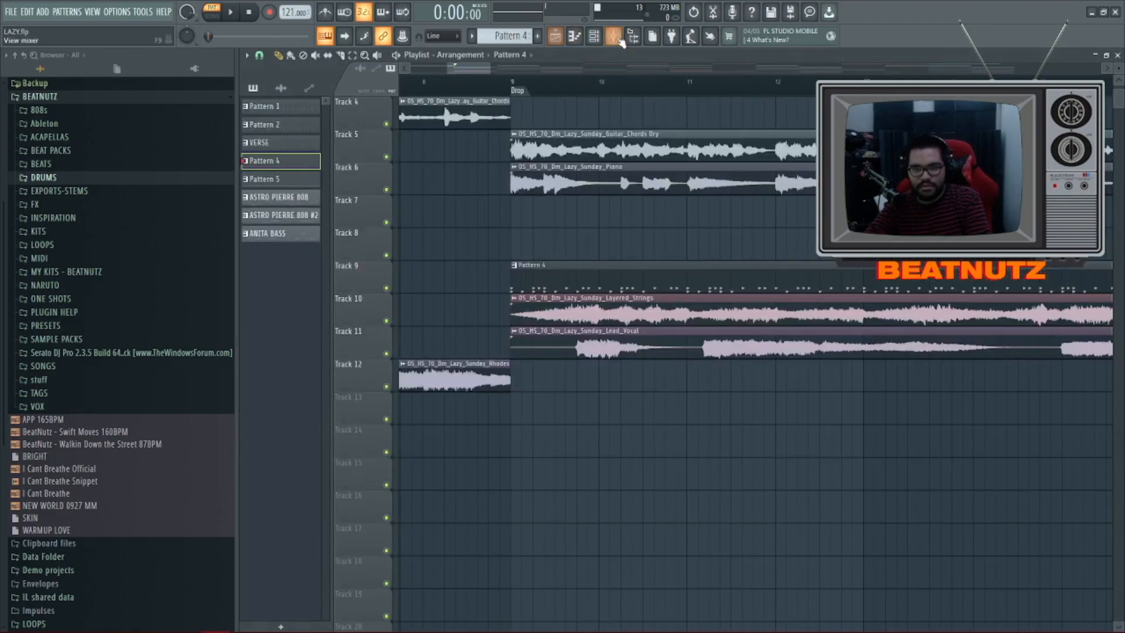
left_click(613, 36)
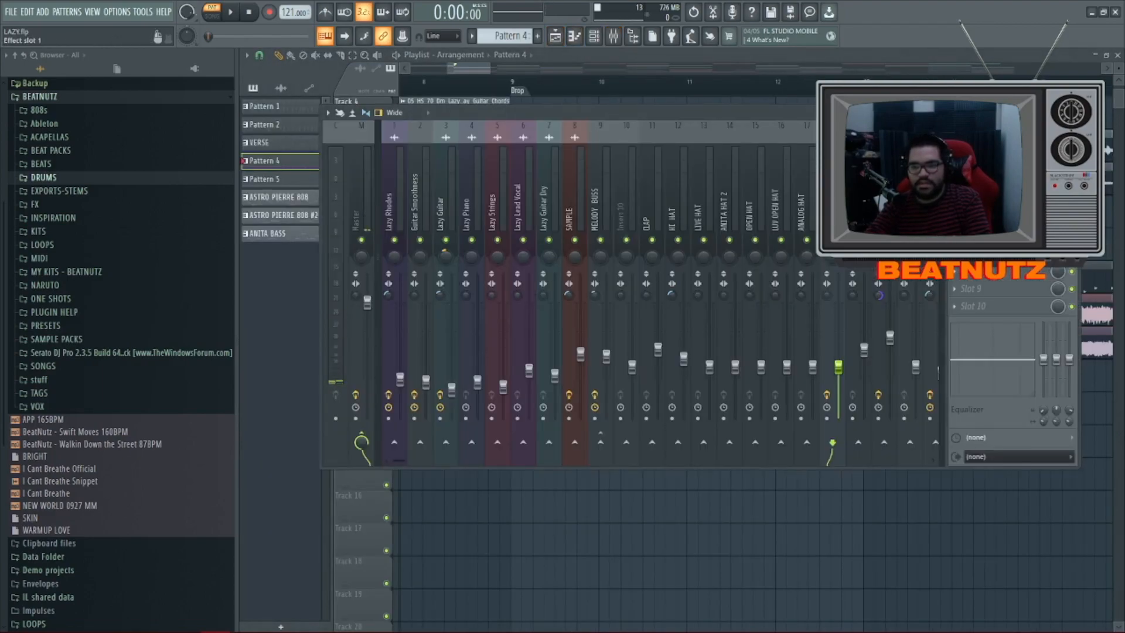
left_click(990, 146)
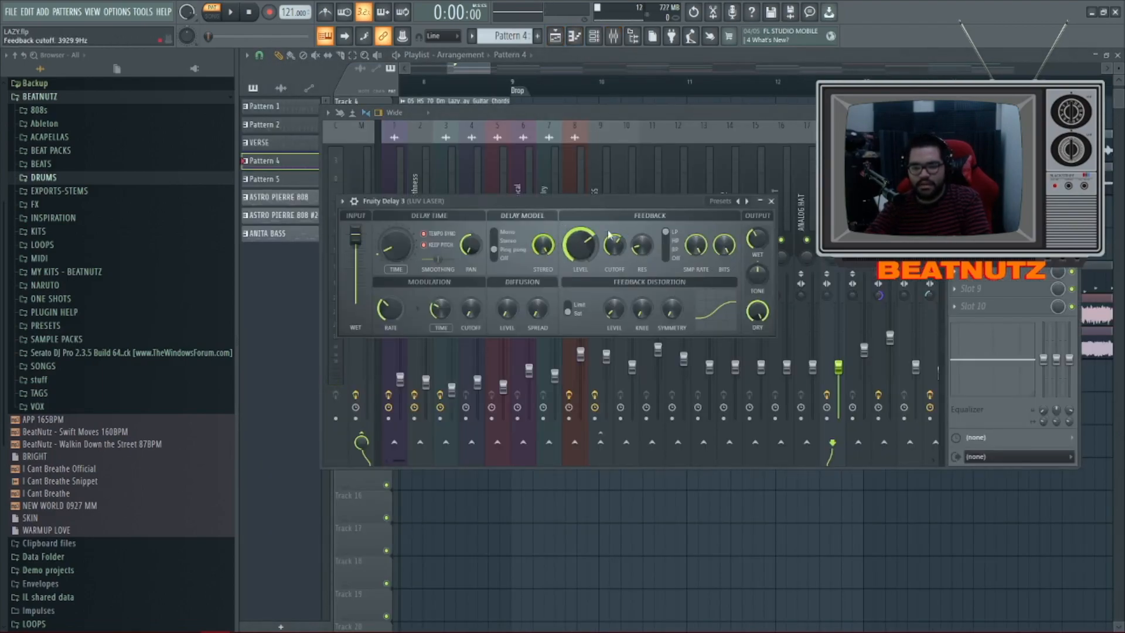
Isolate playlist tracks 9, 10 and 11 (Pattern 4, Layered Strings, Lead Vocal) and play them from the Drop marker
left_click(555, 36)
left_click(524, 92)
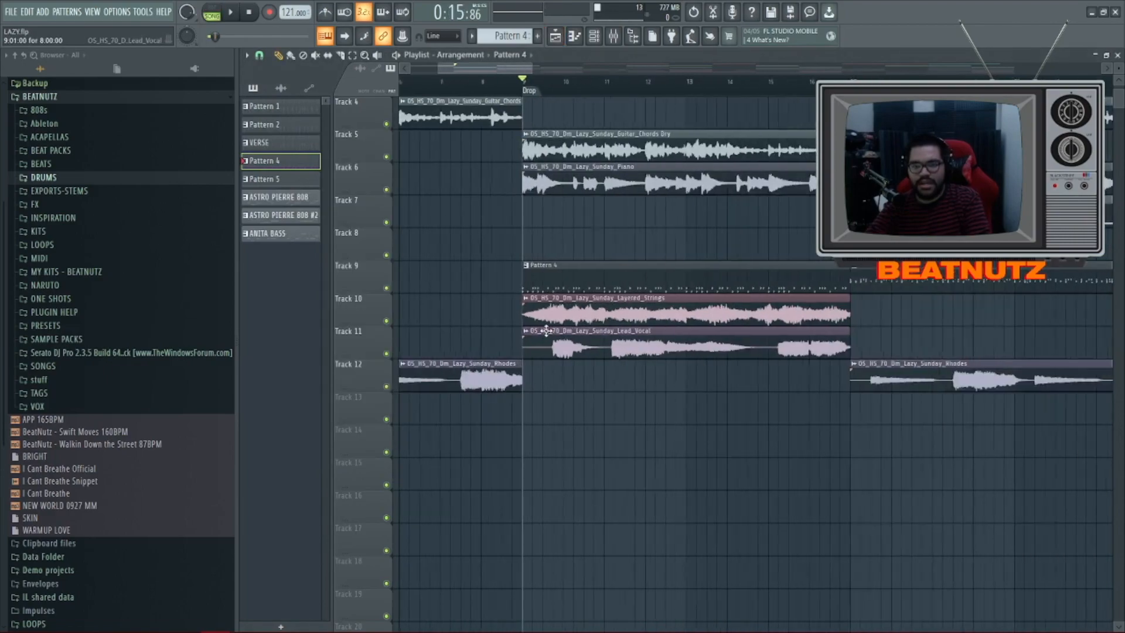
right_click(386, 321)
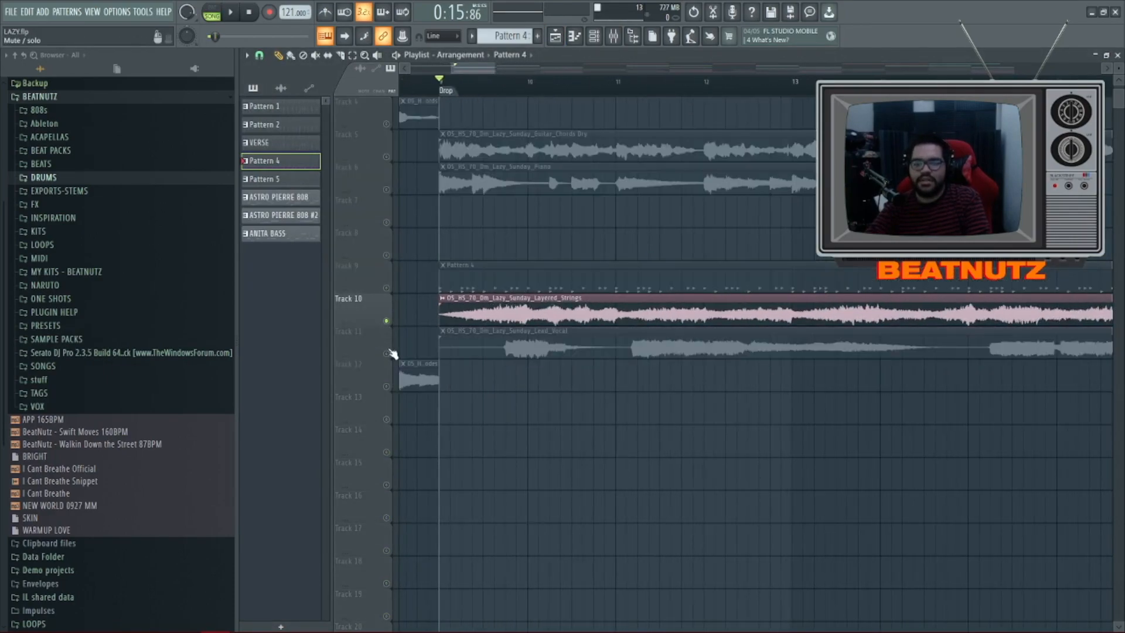
left_click(386, 353)
left_click(386, 287)
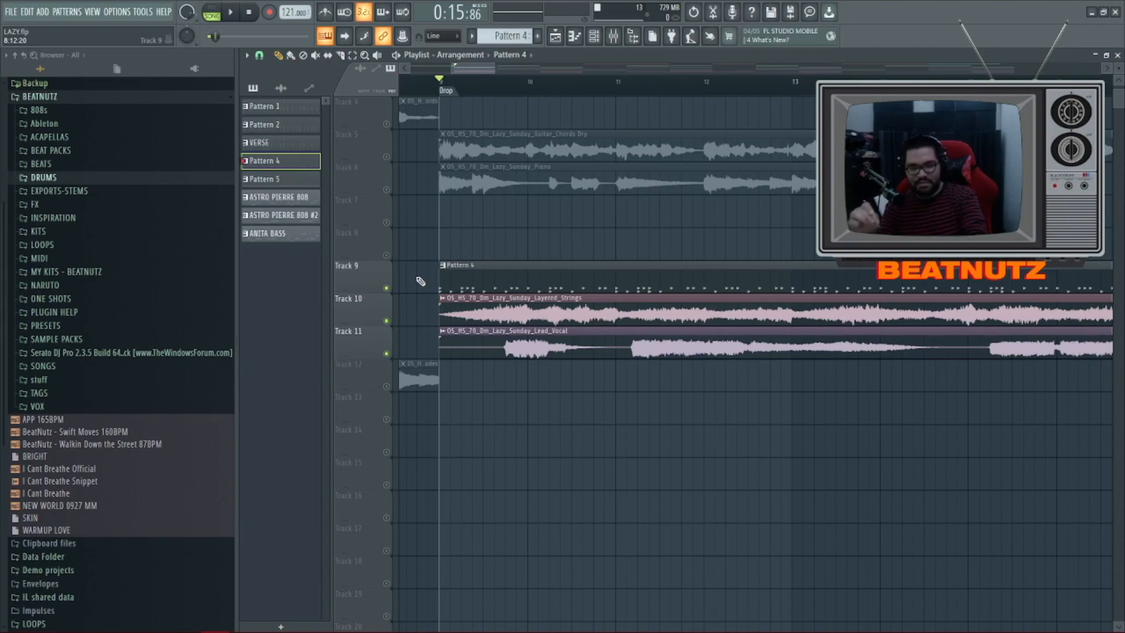
key("space")
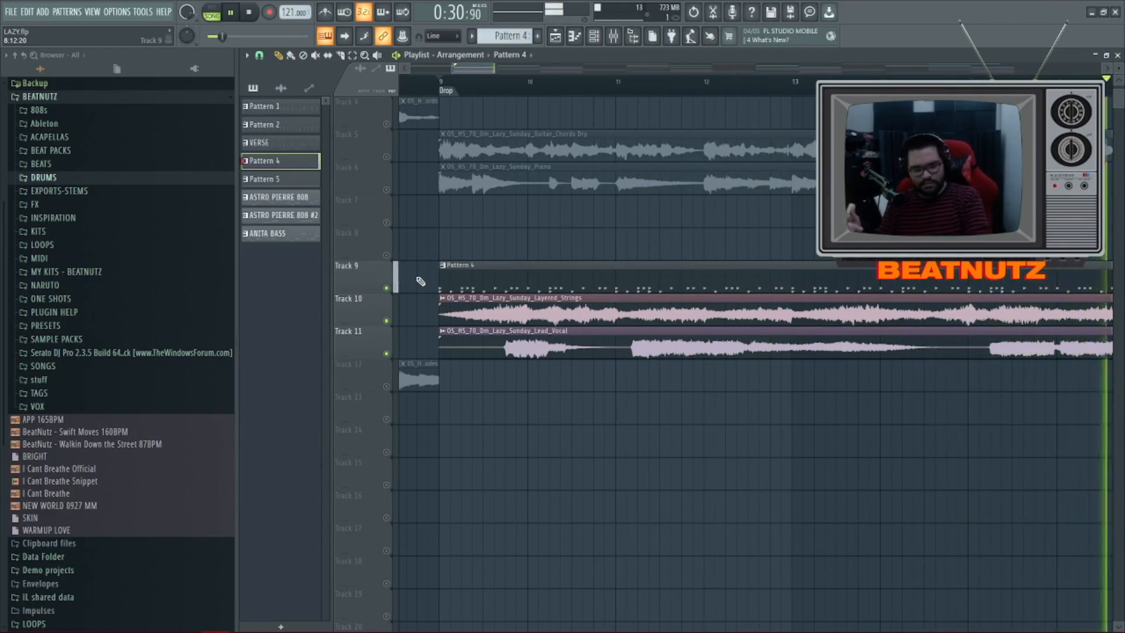
key("space")
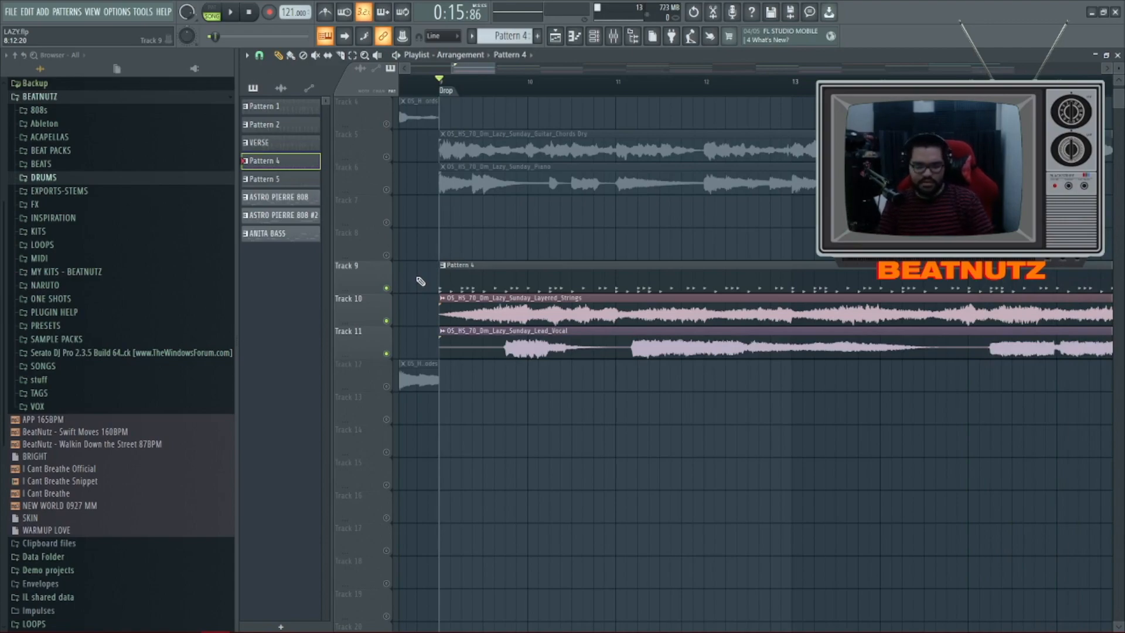
Cancel the channel solo in the channel rack so every drum channel of Pattern 4 plays
right_click(258, 303)
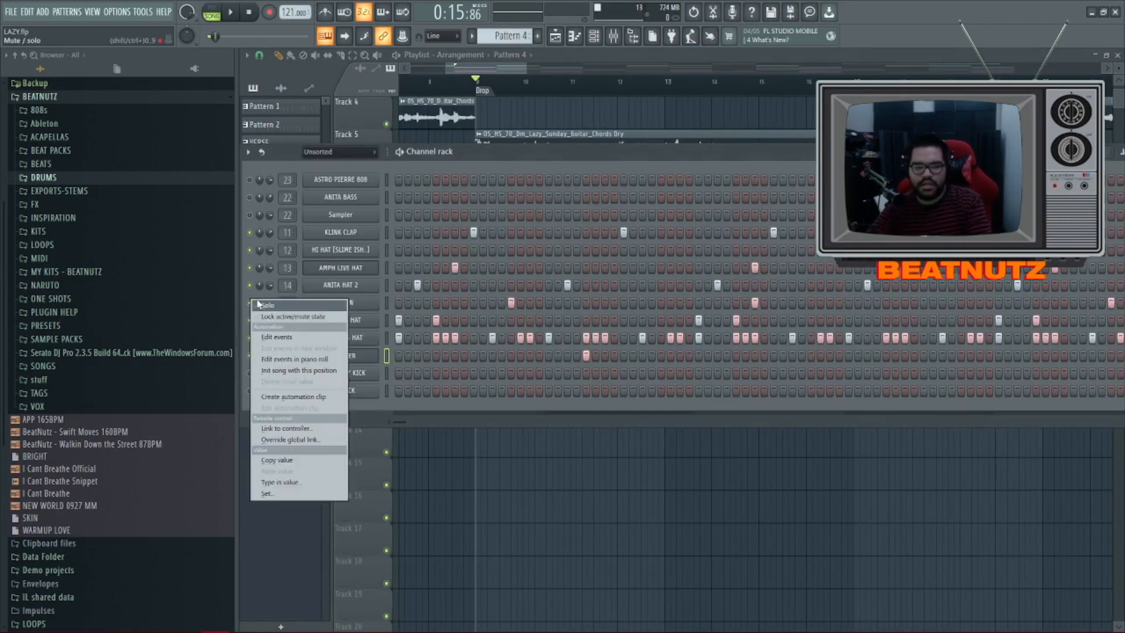
left_click(262, 306)
right_click(258, 303)
left_click(262, 305)
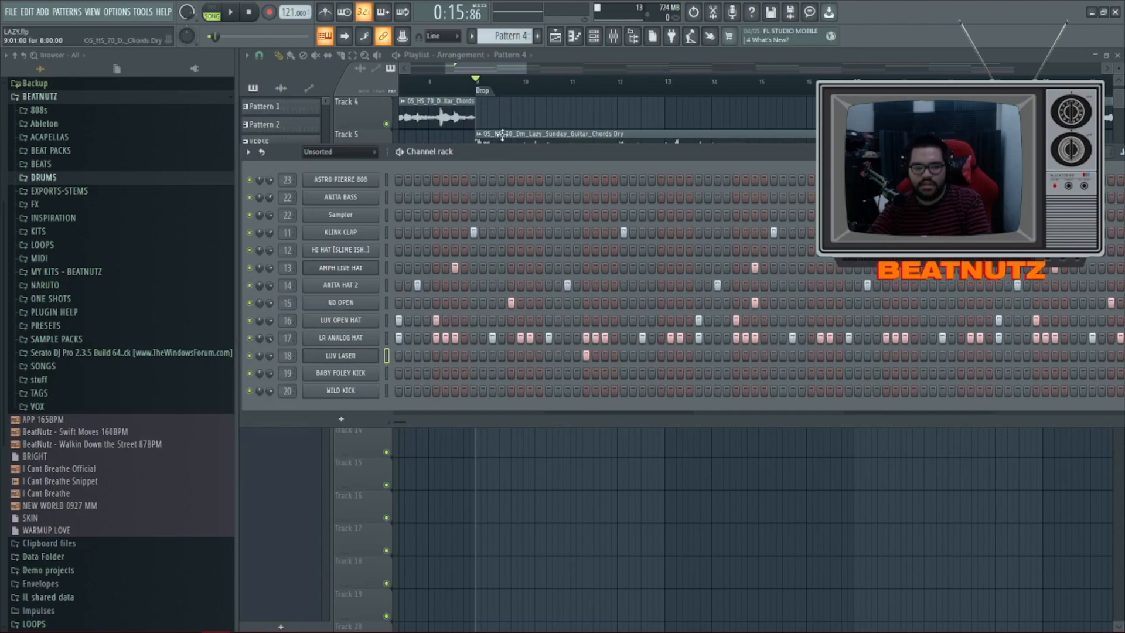
Play the full arrangement from the Drop marker to hear Pattern 4 with all the melodic layers
left_click(502, 134)
key("space")
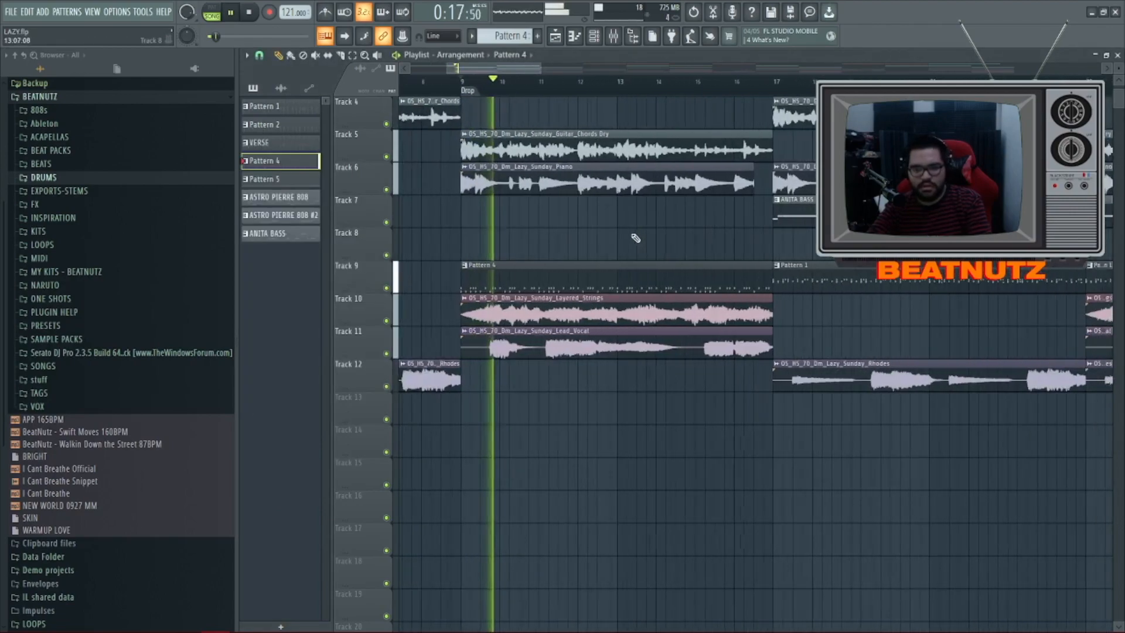
scroll(645, 240, "up", 2)
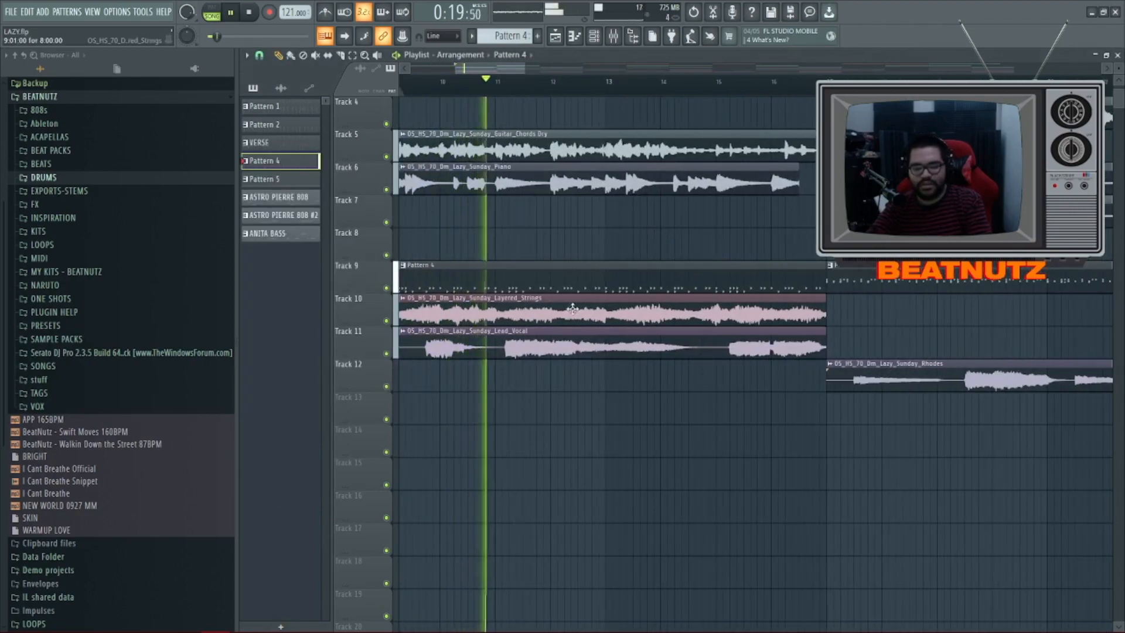
scroll(582, 389, "down", 3)
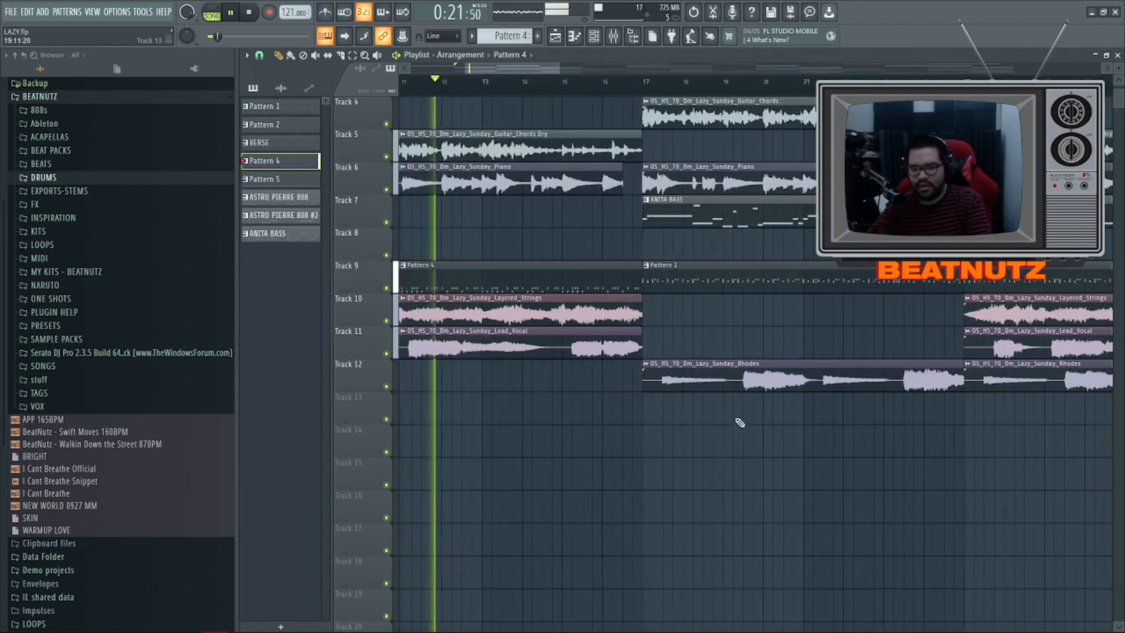
key("space")
Play the arrangement from bar 17, where the Pattern 1, ANITA BASS and Rhodes clips start
scroll(645, 375, "up", 4)
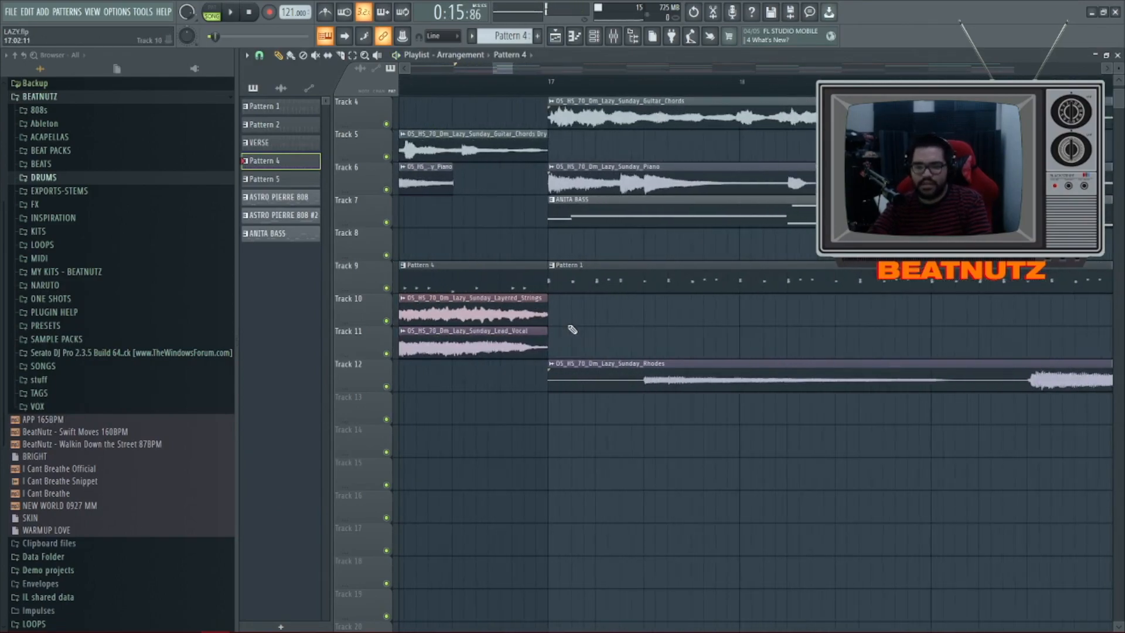
scroll(550, 80, "up", 2)
left_click(549, 81)
scroll(570, 219, "down", 4)
scroll(615, 232, "up", 3)
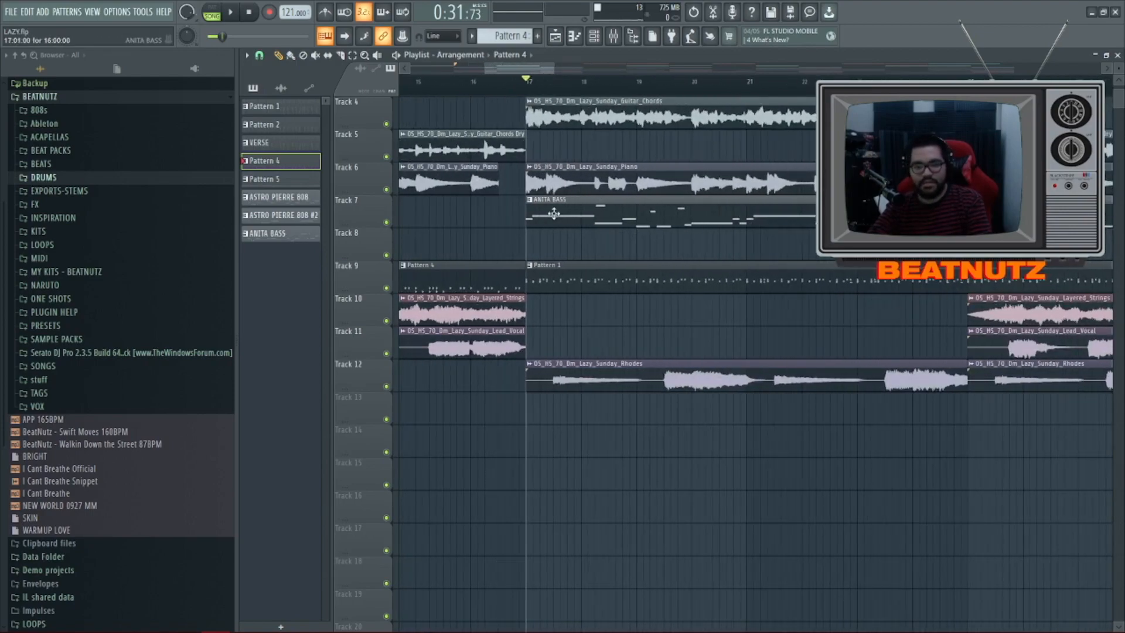
scroll(585, 241, "up", 4)
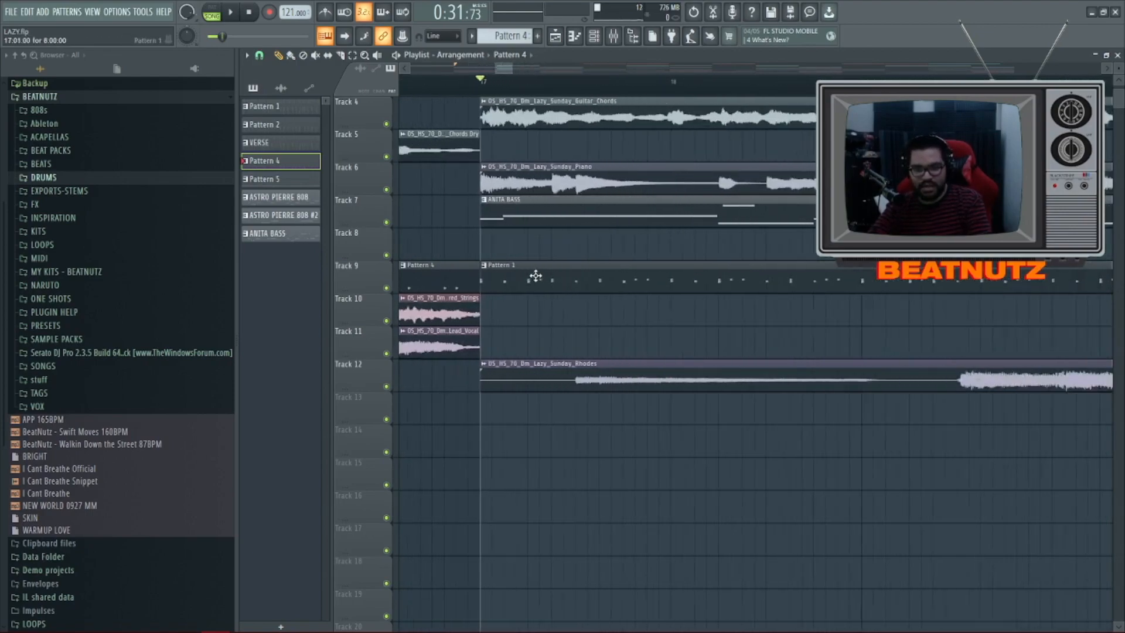
key("space")
scroll(606, 322, "down", 4)
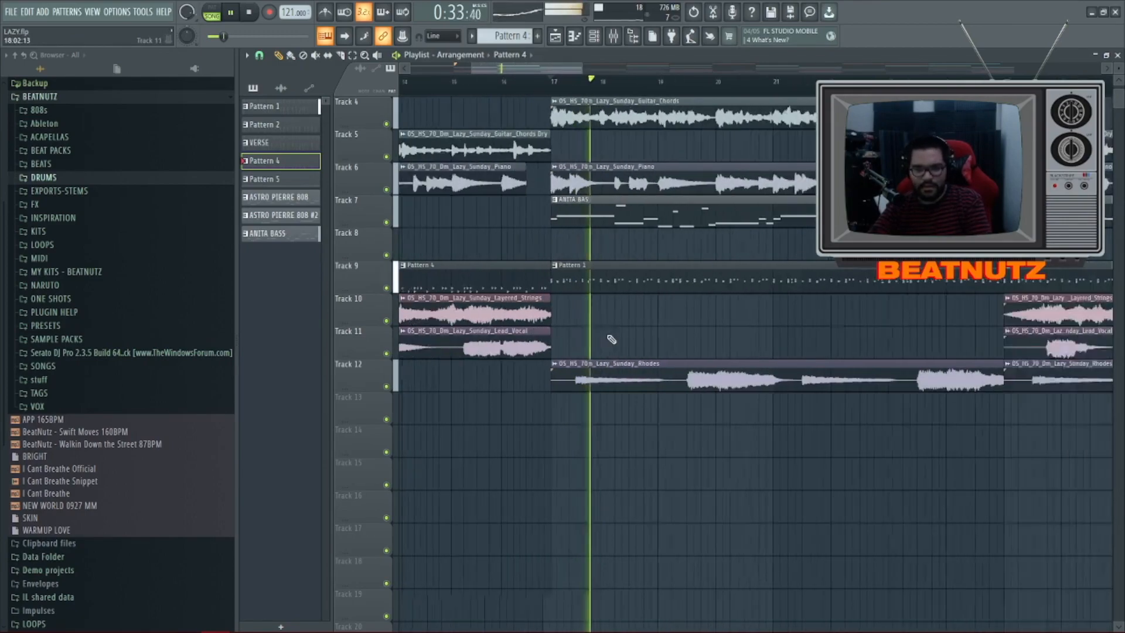
scroll(644, 331, "up", 2)
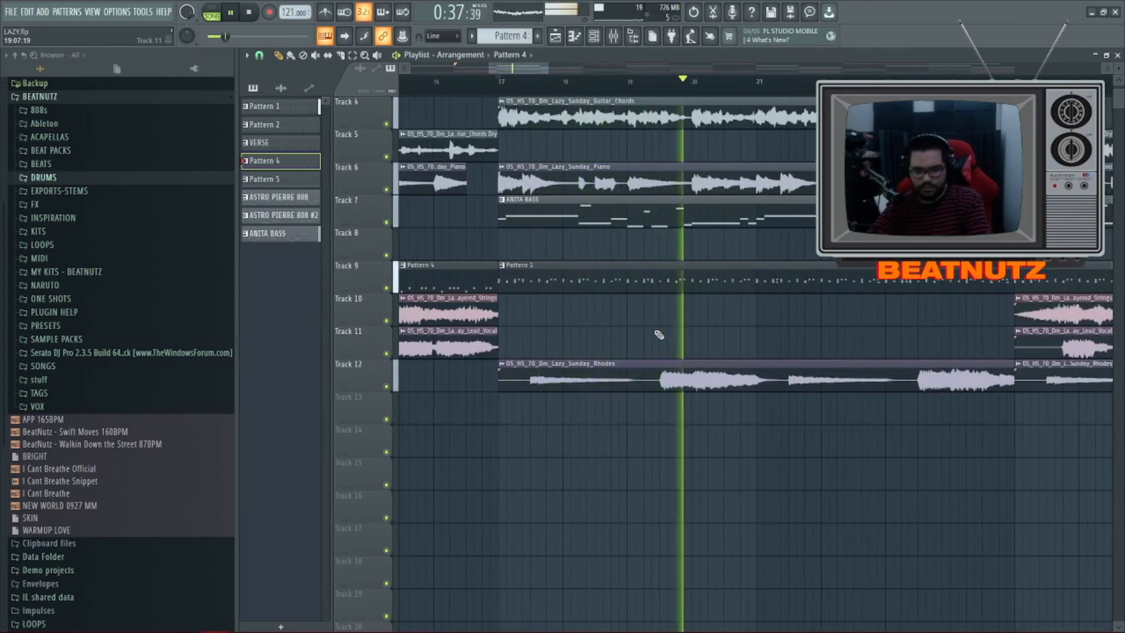
Open Pattern 1 in the piano roll and inspect the HI HAT [SLIME ISH.] notes and sample
double_click(585, 284)
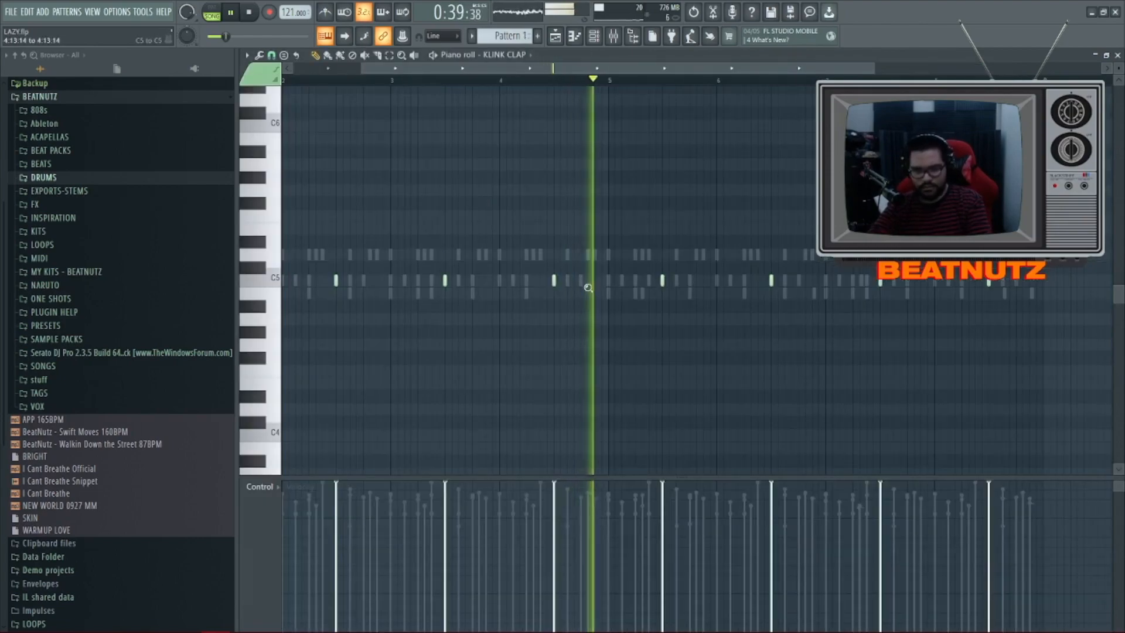
key("space")
scroll(523, 57, "down", 1)
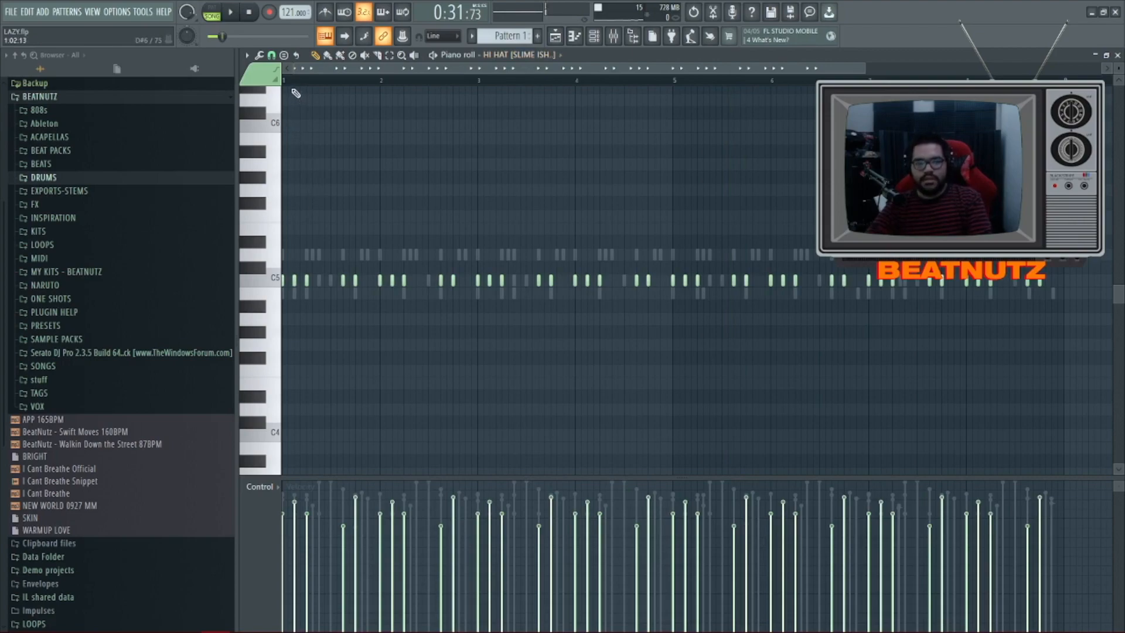
left_click(613, 35)
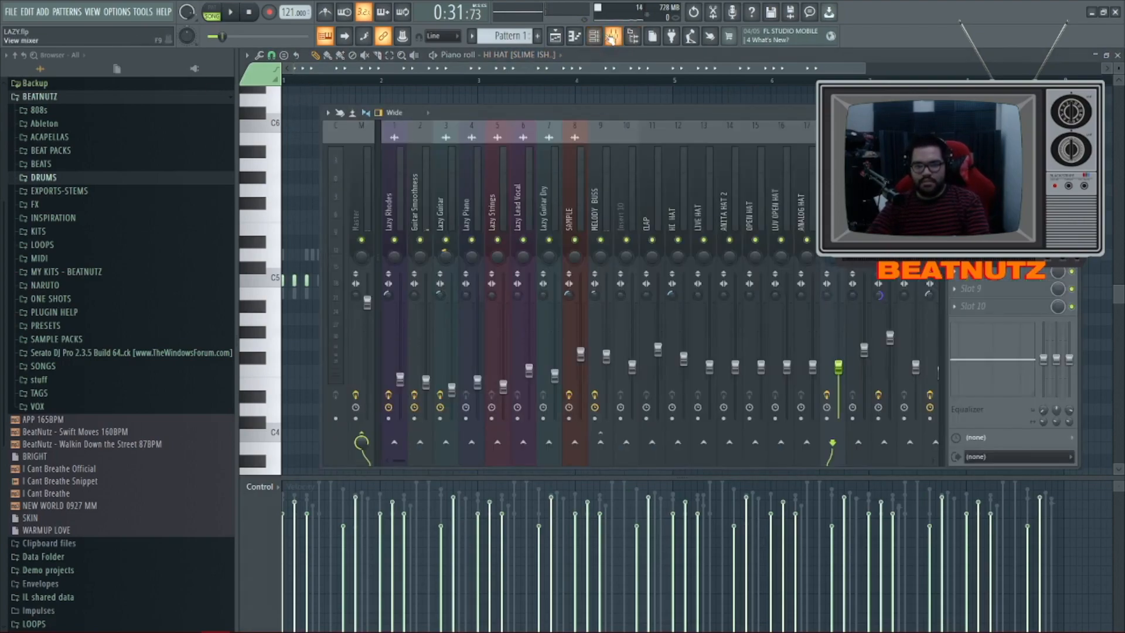
left_click(594, 36)
left_click(338, 250)
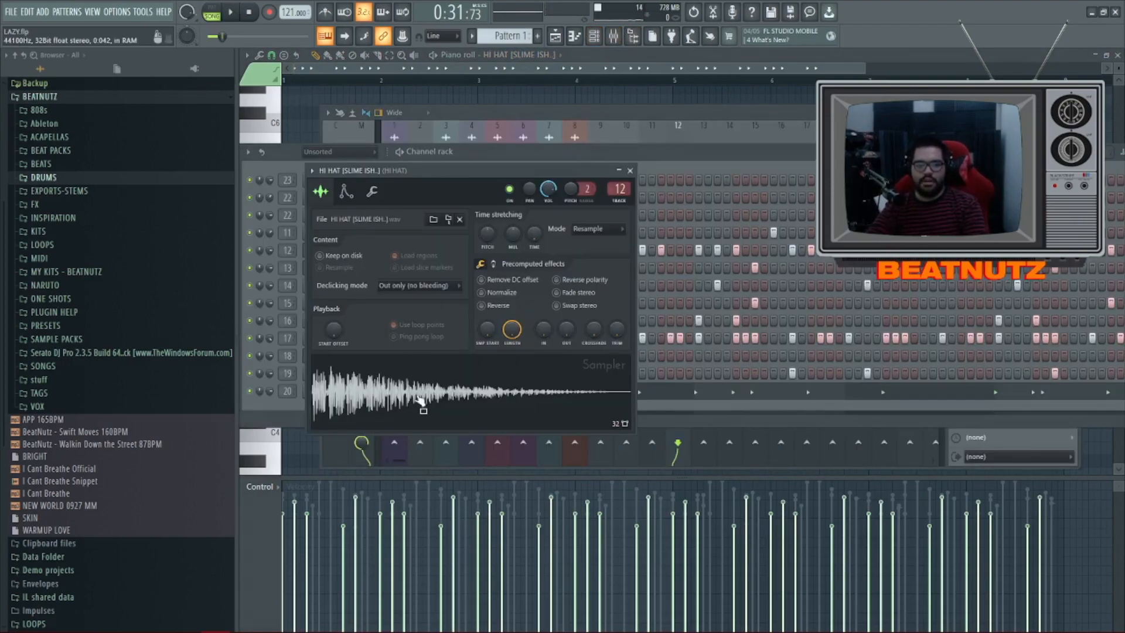
Solo the HI HAT [SLIME ISH.] channel and listen to it while following its notes in the piano roll
left_click(316, 253)
right_click(255, 251)
key("Escape")
key("F7")
key("space")
scroll(285, 183, "up", 3)
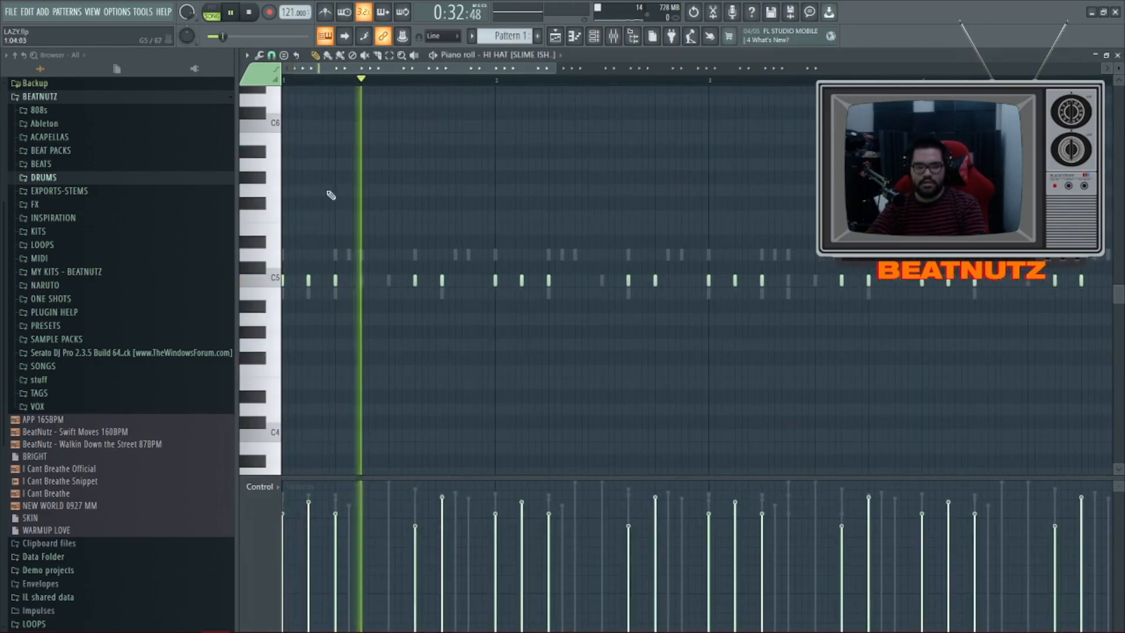
scroll(346, 198, "down", 2)
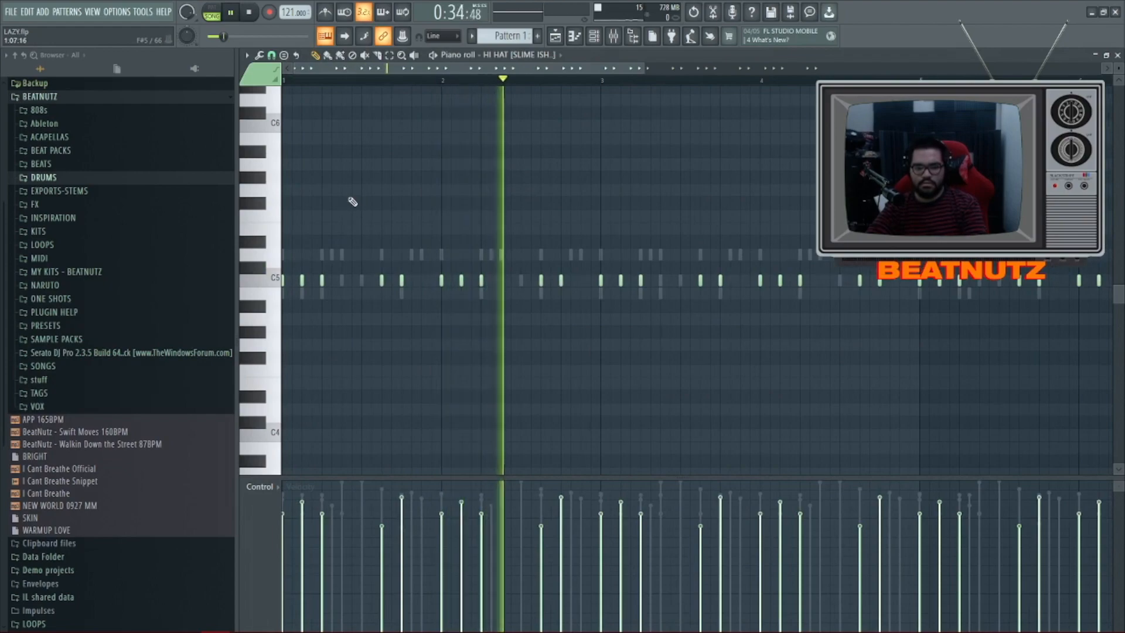
scroll(354, 202, "down", 2)
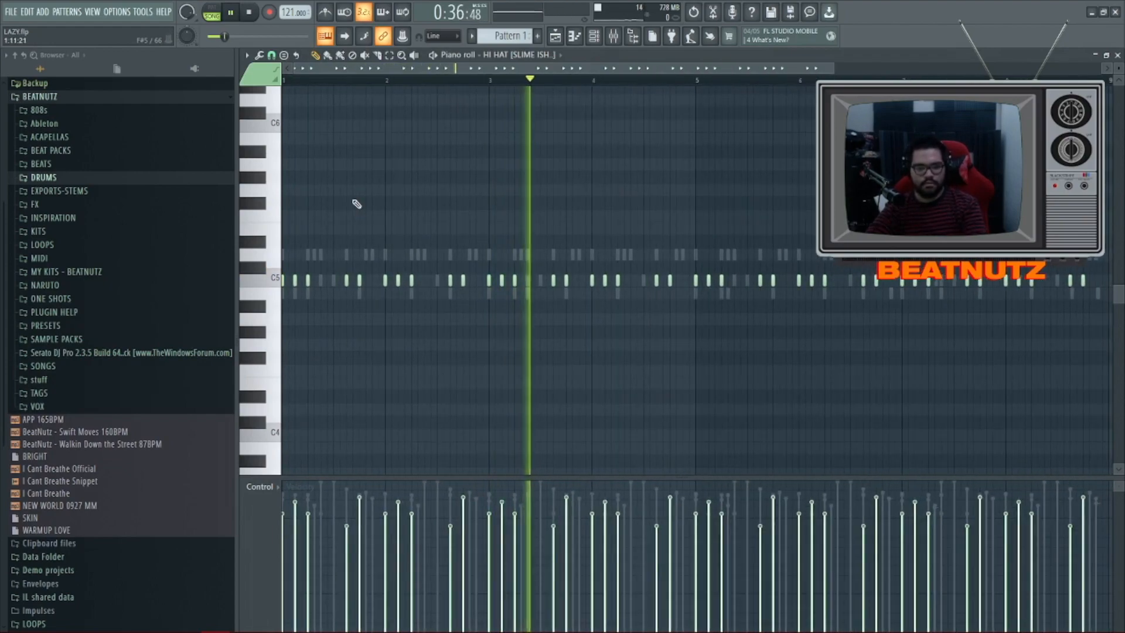
scroll(355, 202, "down", 1)
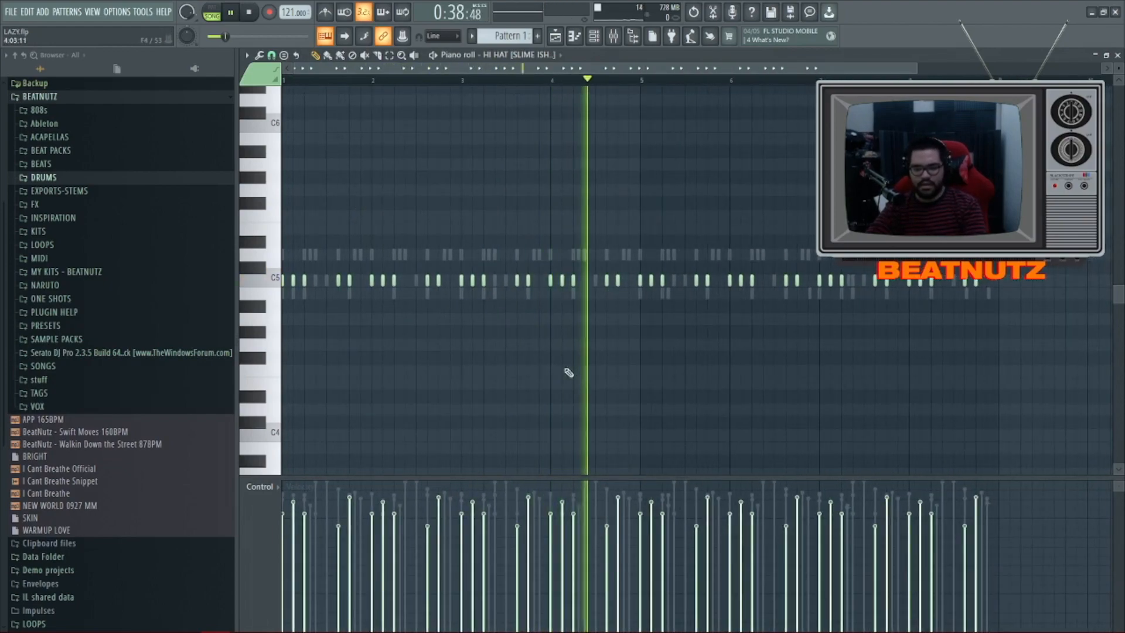
key("space")
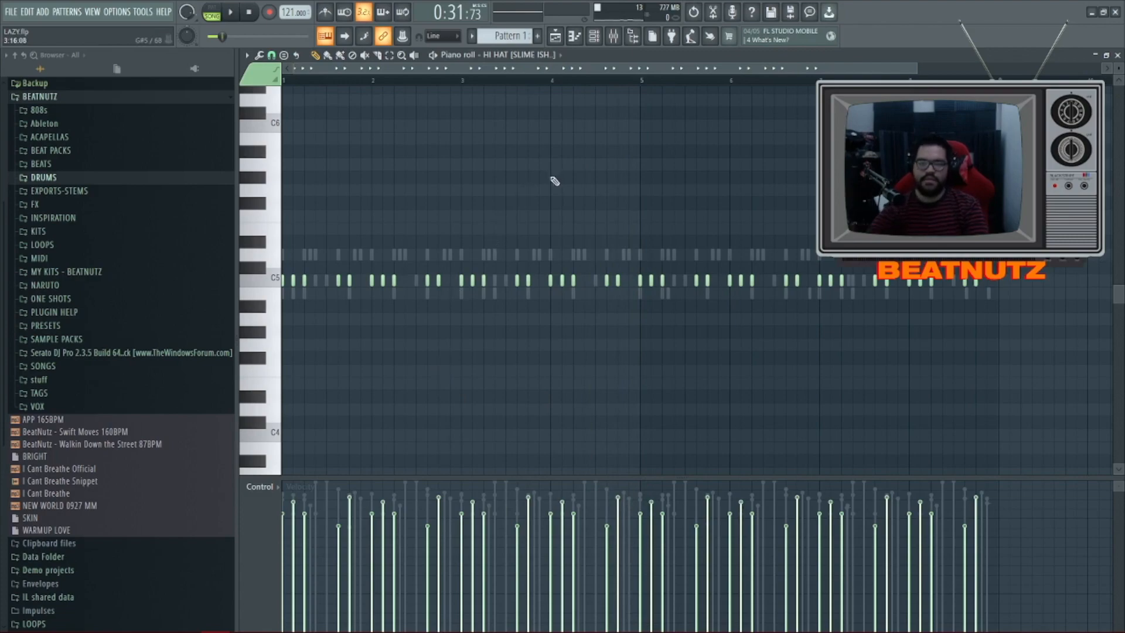
Turn all the drum channels back on and inspect the BABY FOLEY KICK sample
left_click(593, 36)
key("space")
left_click(249, 233)
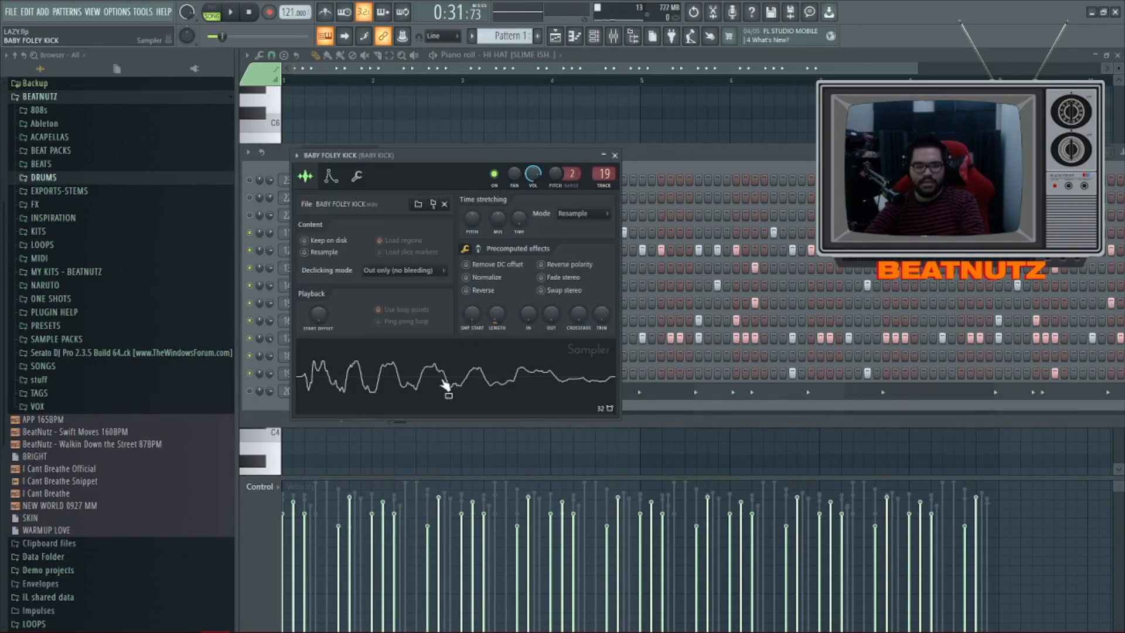
left_click_drag(467, 167, 599, 119)
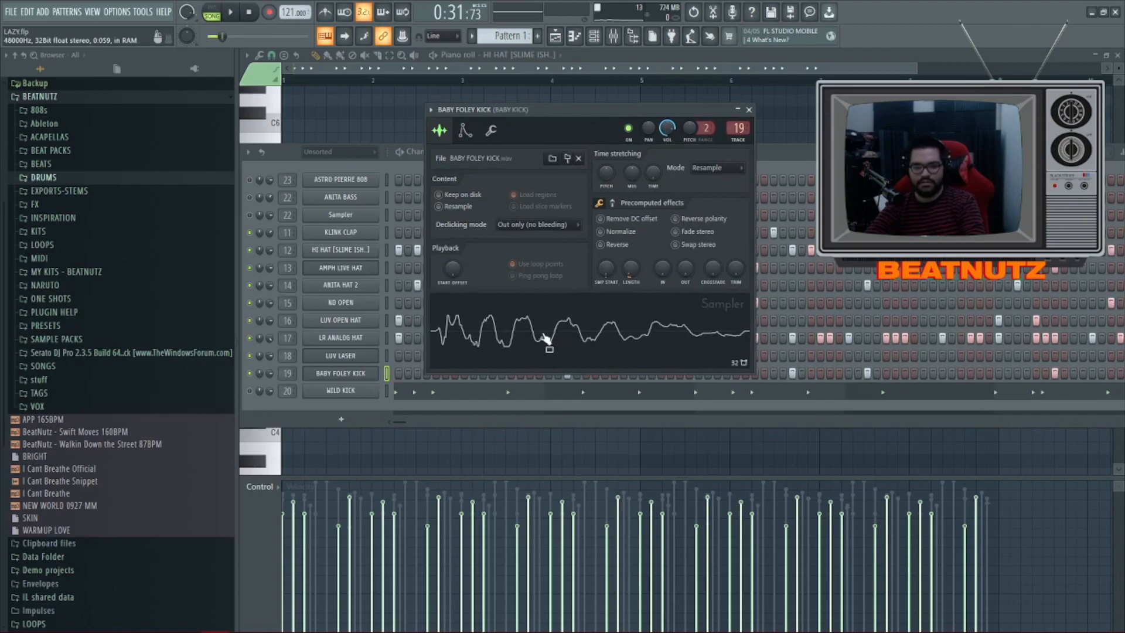
left_click(755, 227)
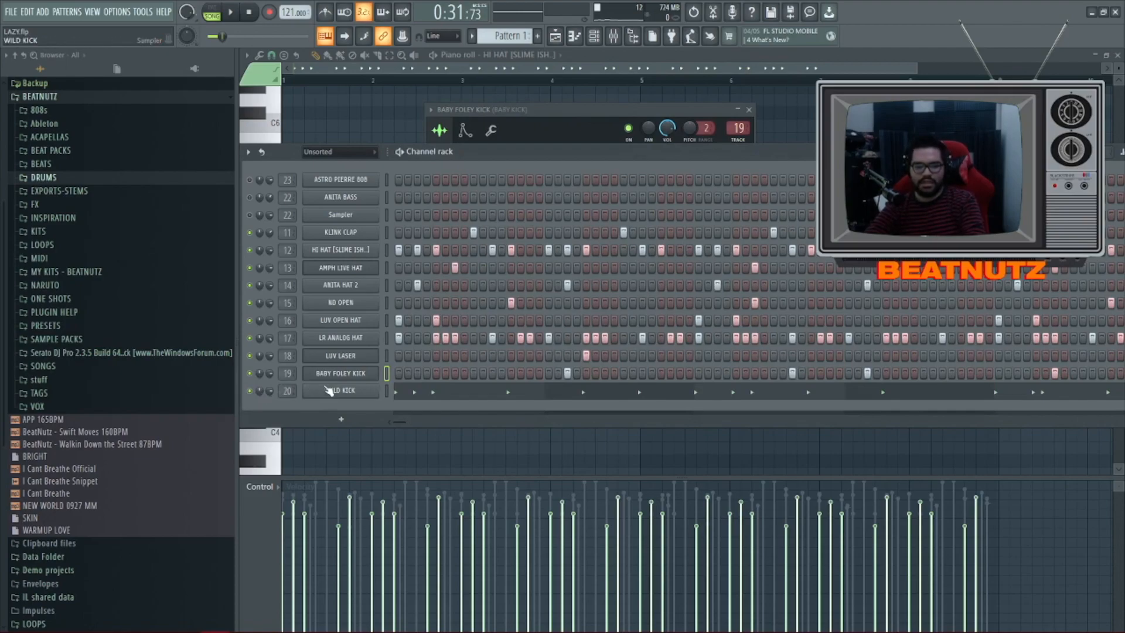
Inspect the WILD KICK sample and play the song briefly with its sampler window open
left_click(328, 391)
key("space")
left_click_drag(505, 170, 571, 57)
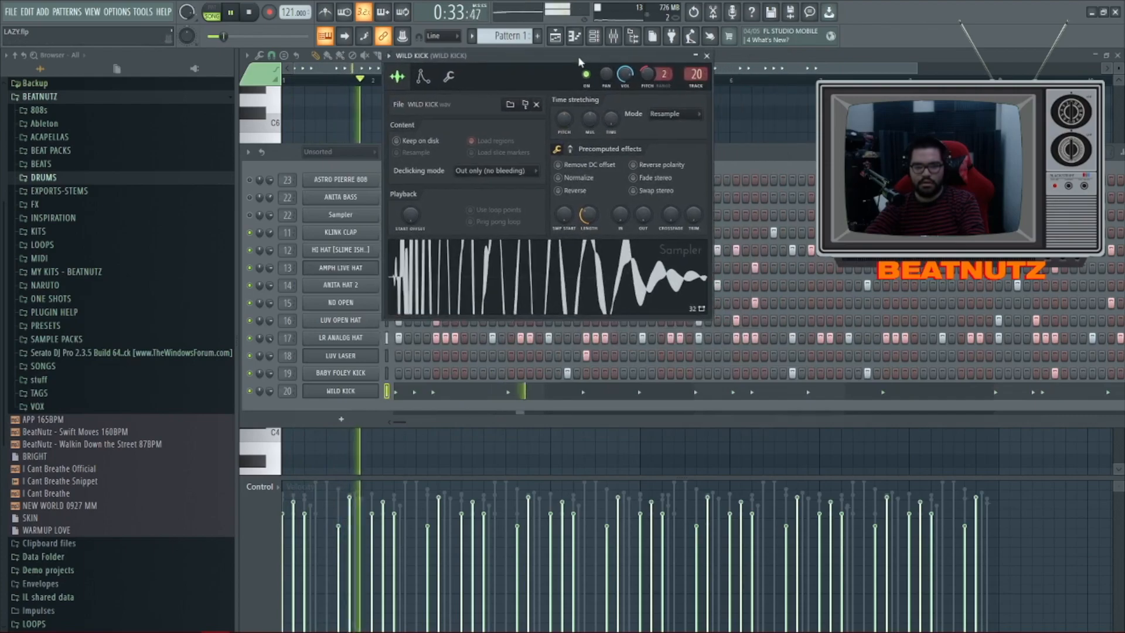
key("space")
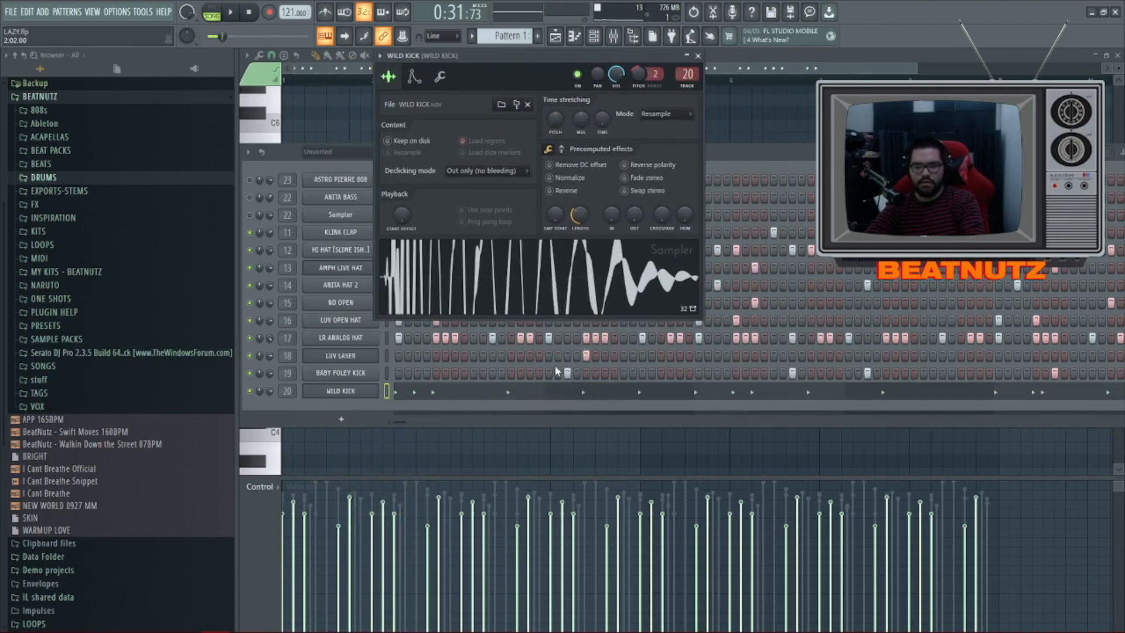
Look at the BABY FOLEY KICK sample again and show that channel's Pattern 1 notes in the piano roll
left_click(360, 378)
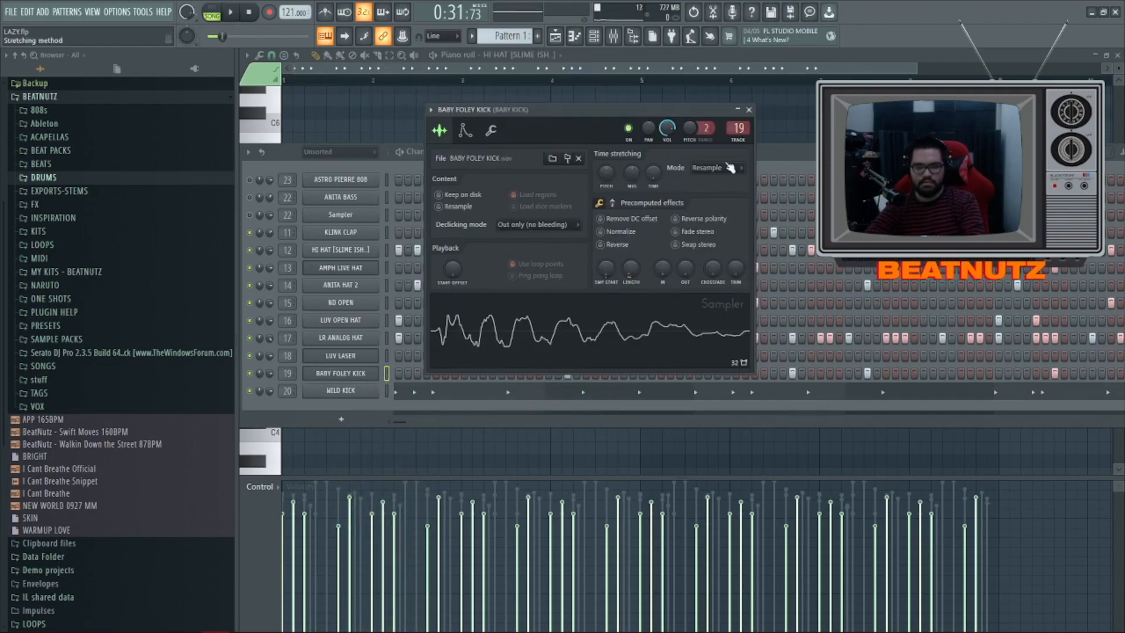
left_click(766, 140)
right_click(771, 138)
left_click(484, 54)
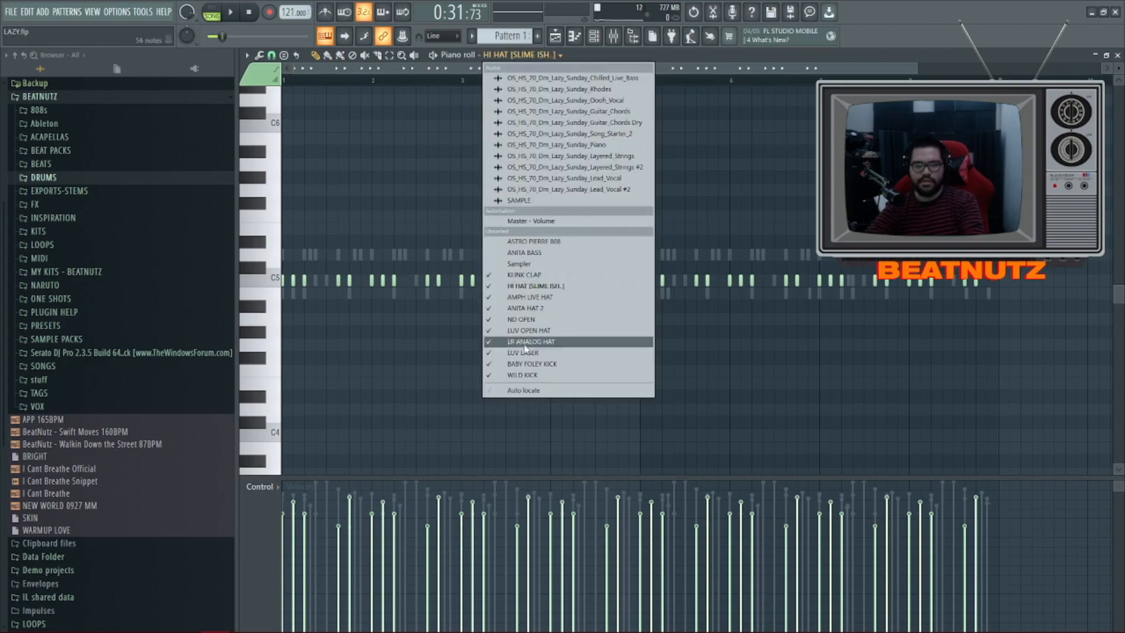
left_click(530, 364)
Isolate the BABY FOLEY KICK channel and listen to it while following its notes in the piano roll
left_click(595, 36)
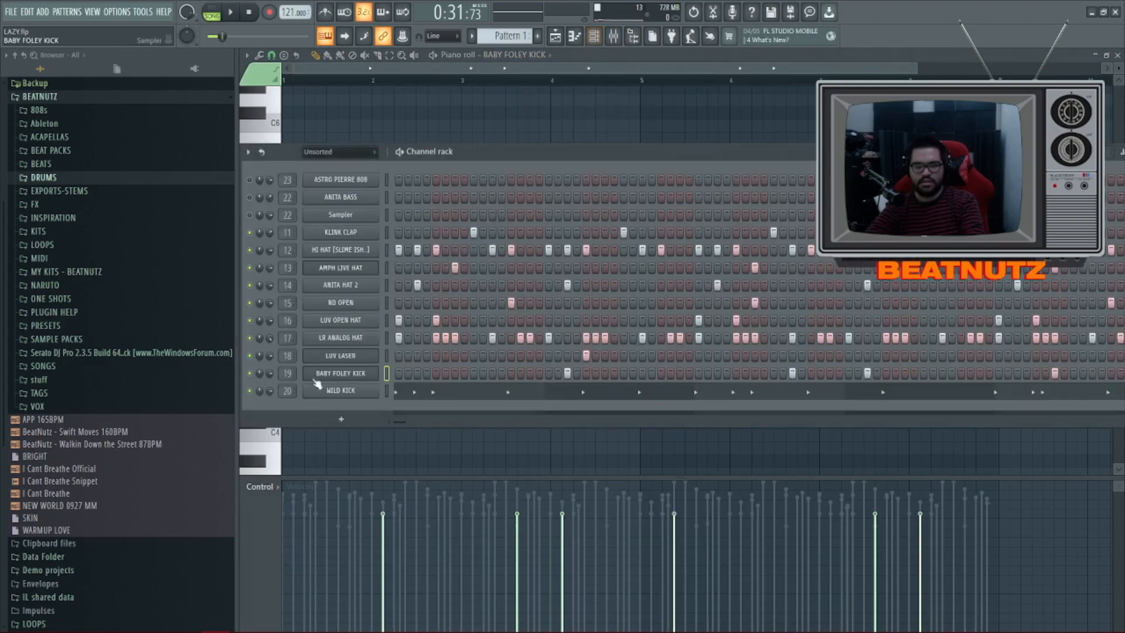
right_click(462, 114)
key("space")
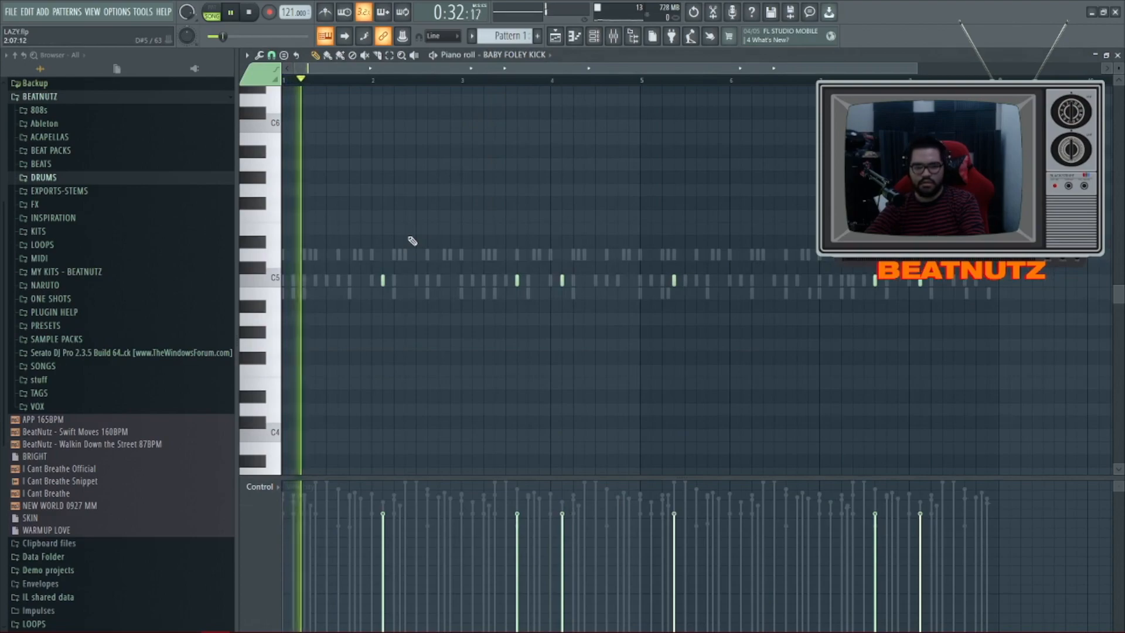
scroll(323, 275, "up", 3)
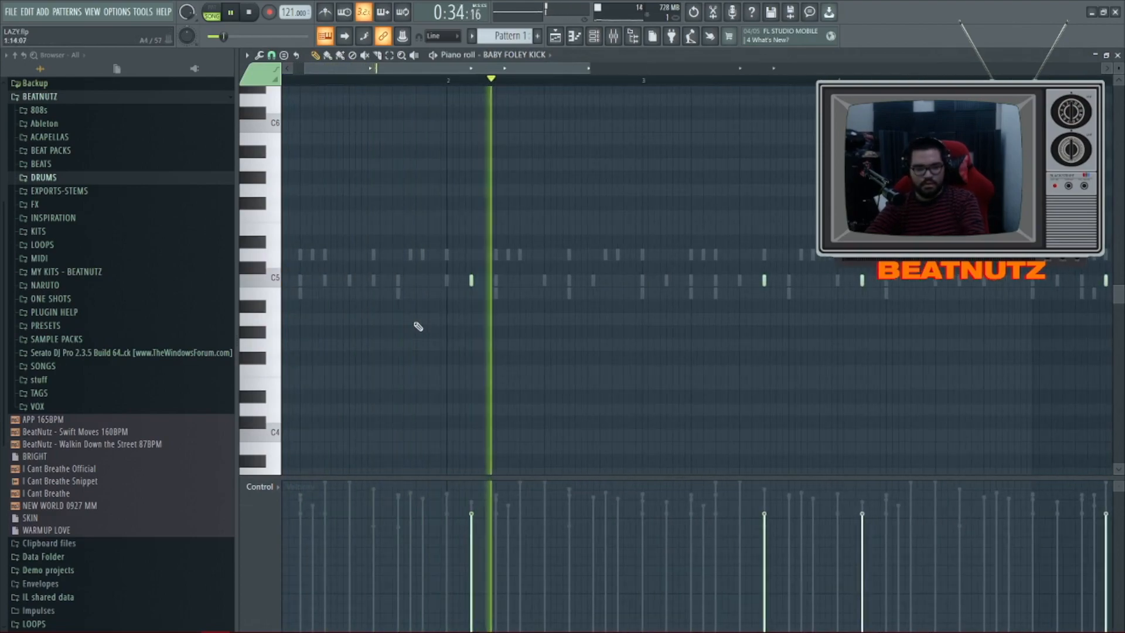
scroll(419, 327, "down", 2)
scroll(418, 326, "down", 2)
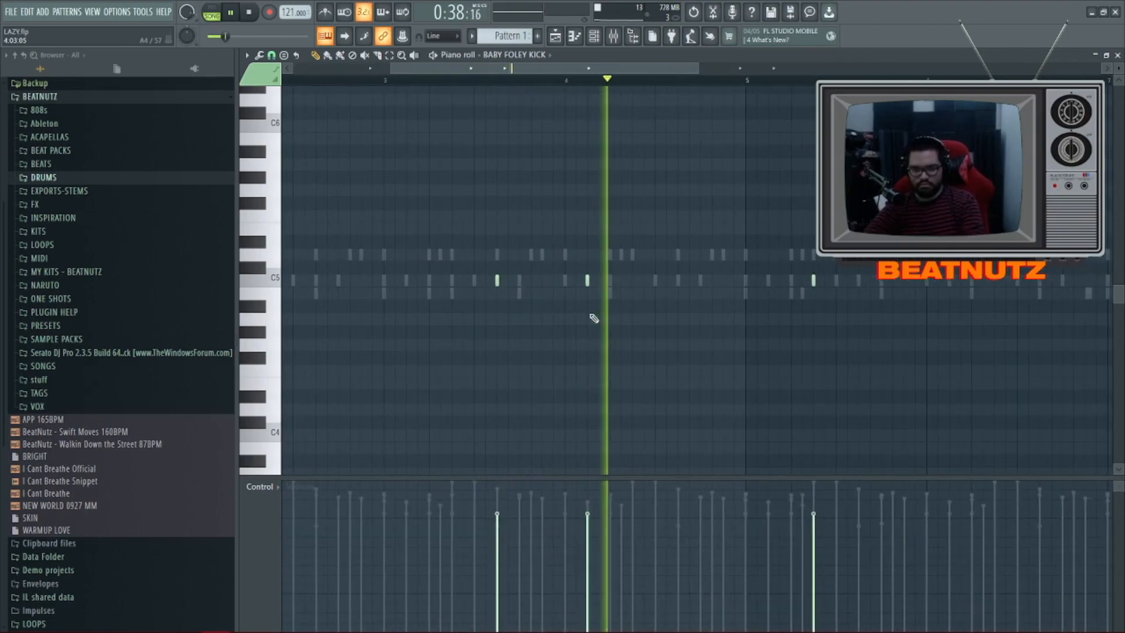
scroll(591, 322, "down", 1)
key("space")
Return to the channel rack and check the BABY FOLEY KICK's track in the mixer
key("F6")
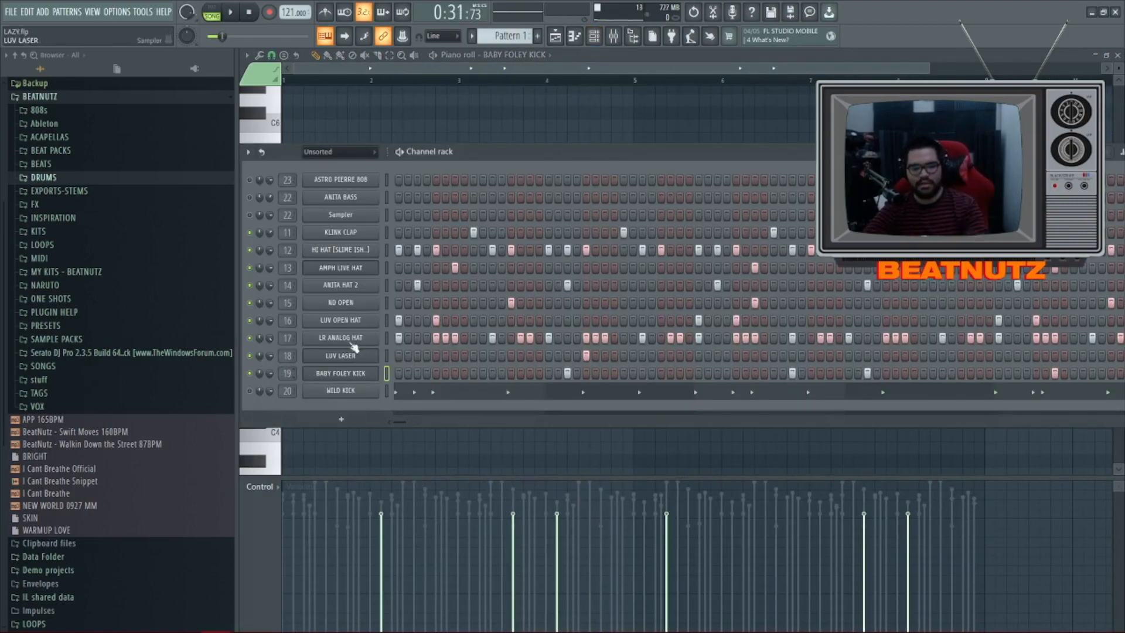
left_click(616, 37)
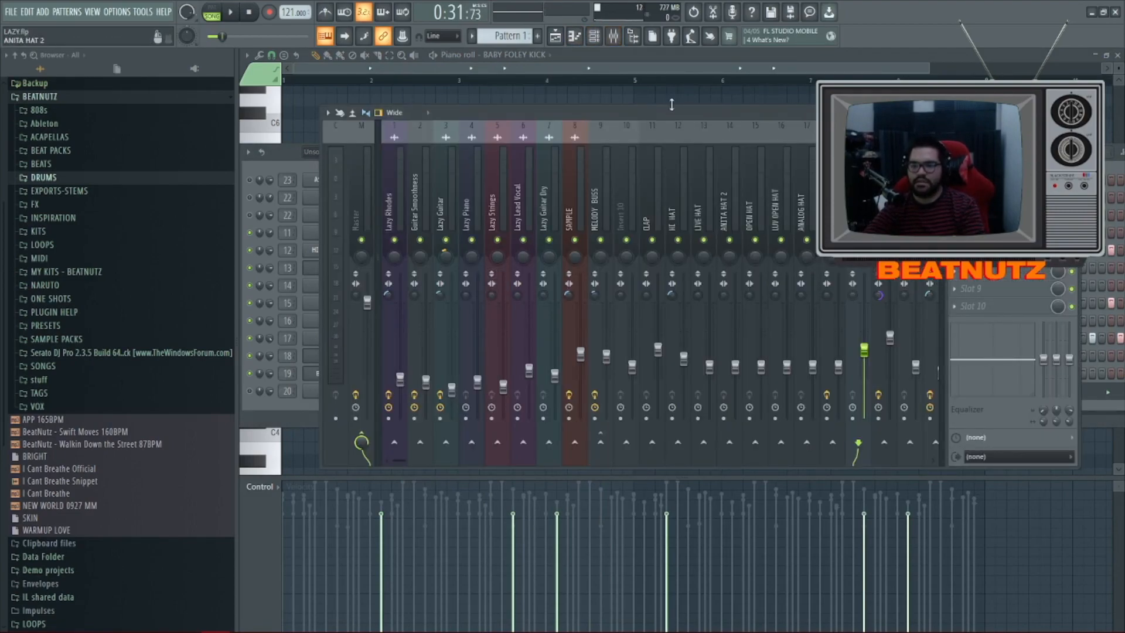
left_click(613, 98)
Increase the Length setting in the BABY FOLEY KICK sampler's precomputed effects to extend the trimmed sample
left_click(594, 37)
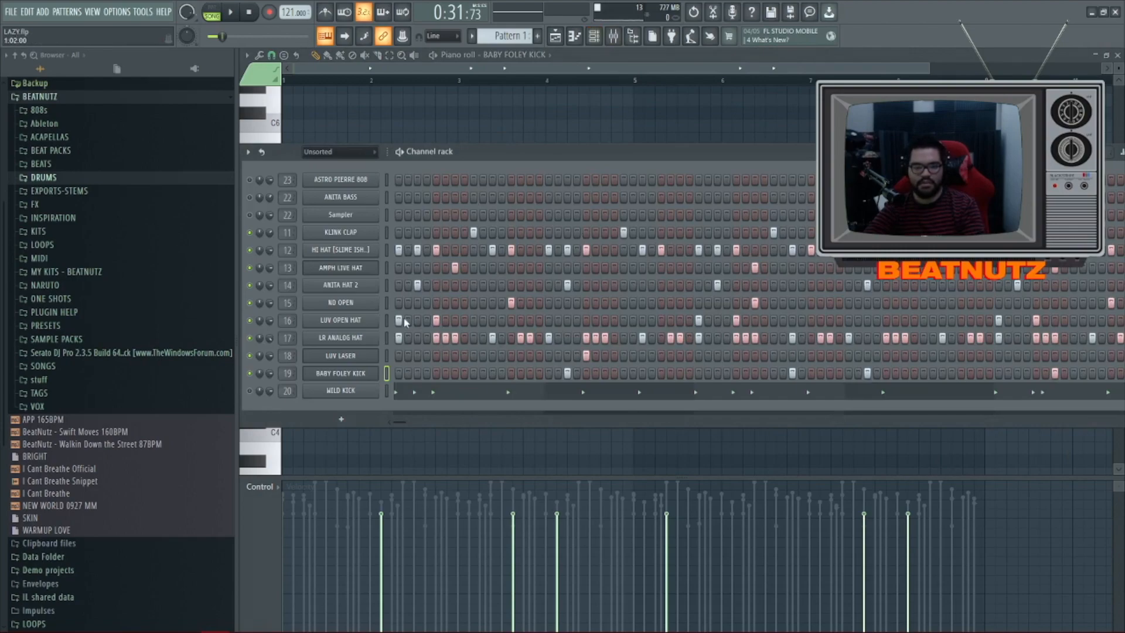
left_click(354, 376)
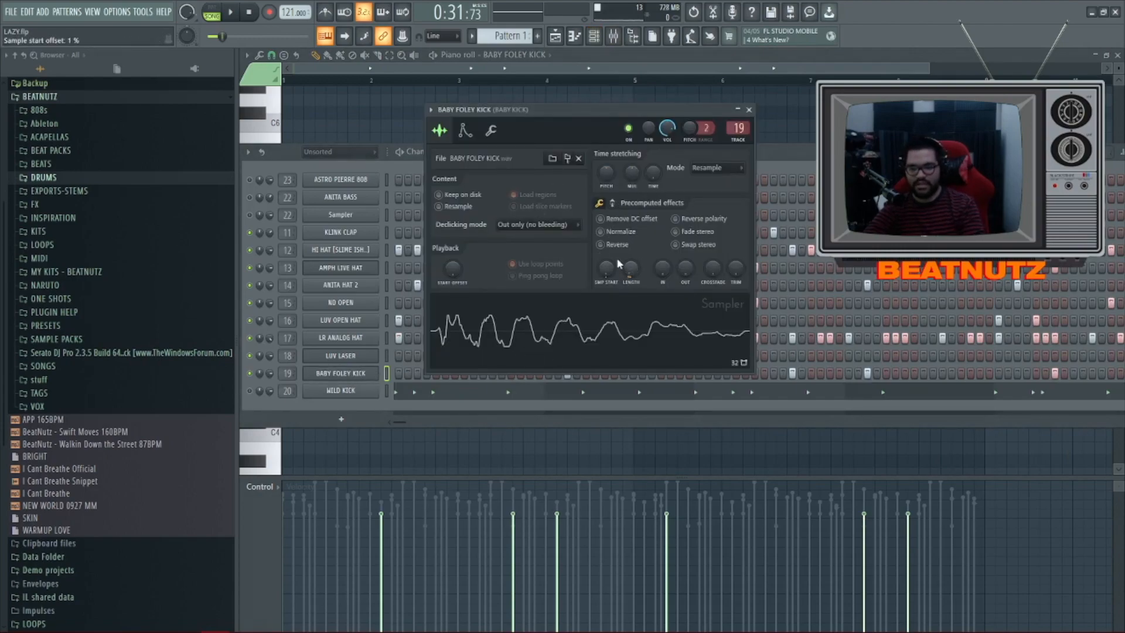
left_click_drag(605, 269, 633, 170)
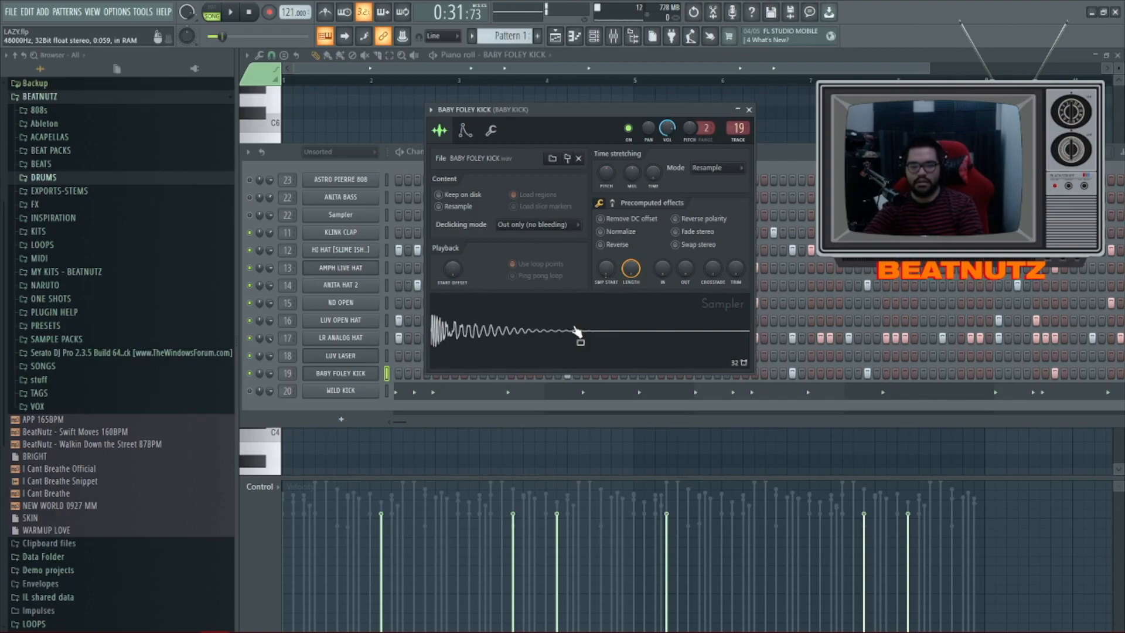
Lower the Length setting of the BABY FOLEY KICK sample and try shortening the WILD KICK sample's Length to 6%
left_click_drag(631, 269, 631, 293)
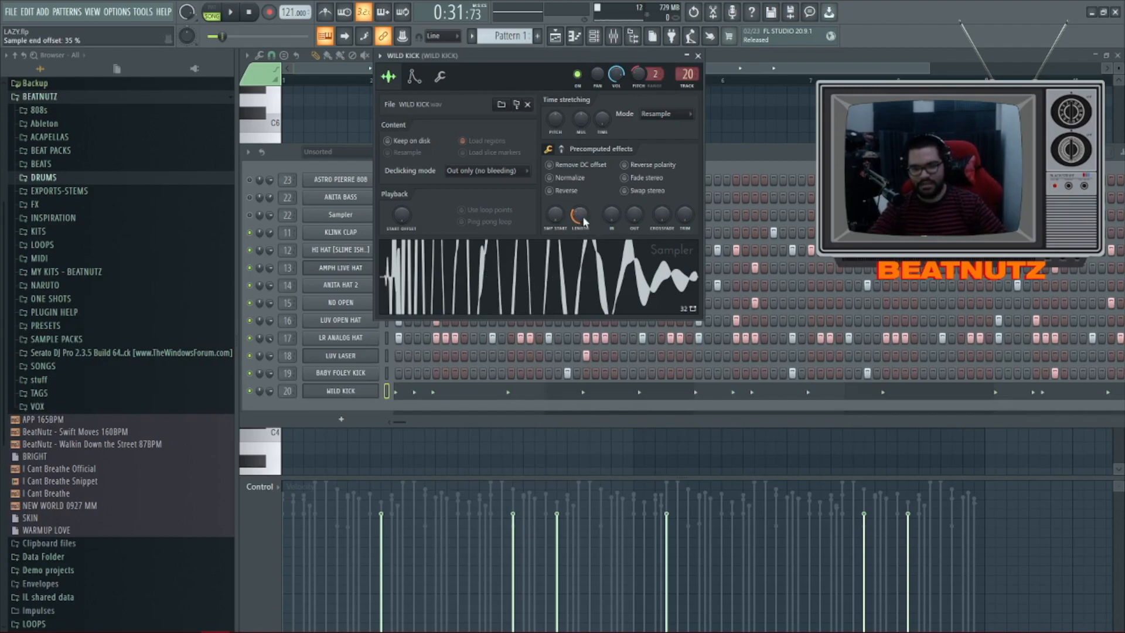
left_click_drag(583, 220, 584, 249)
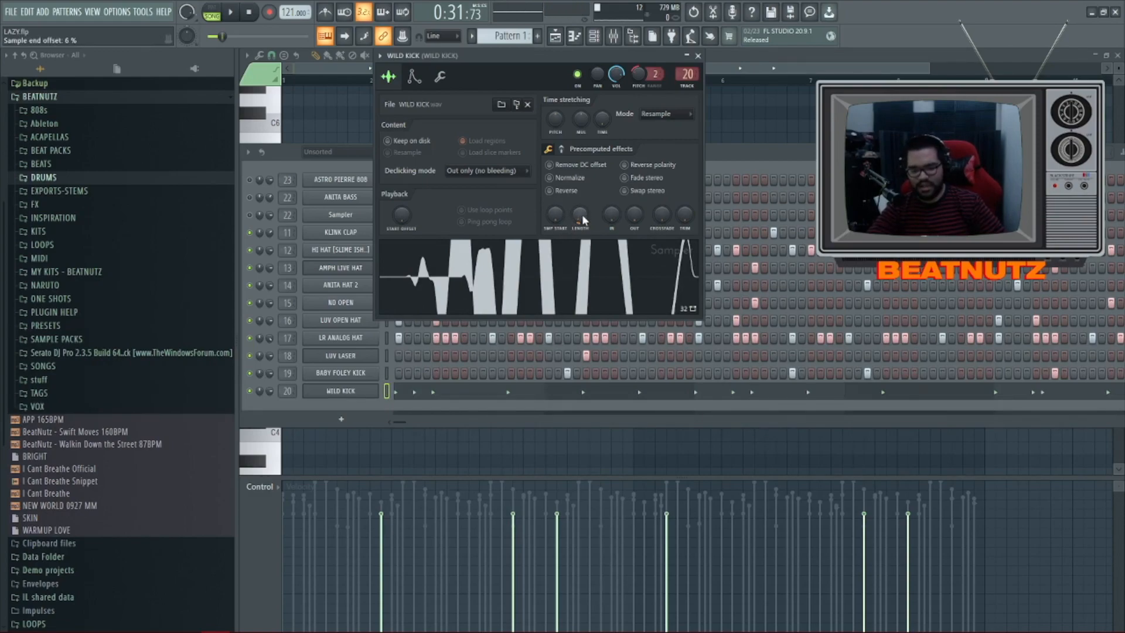
Mute every drum channel except KLINK CLAP and WILD KICK, and turn all channels back on
left_click_drag(249, 250, 250, 373)
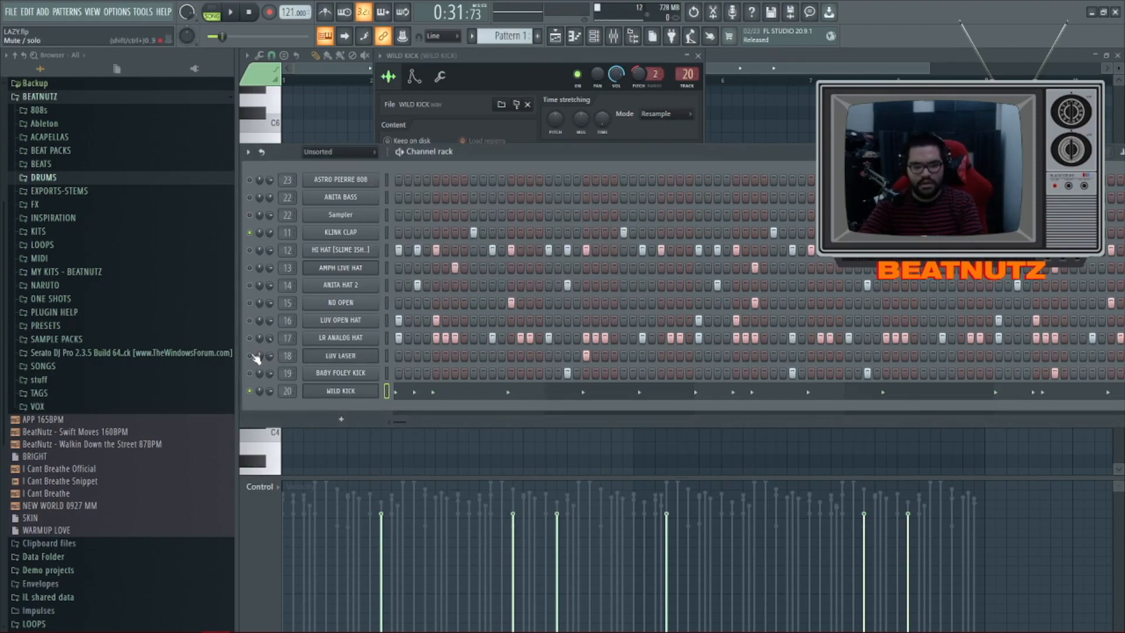
left_click(498, 94)
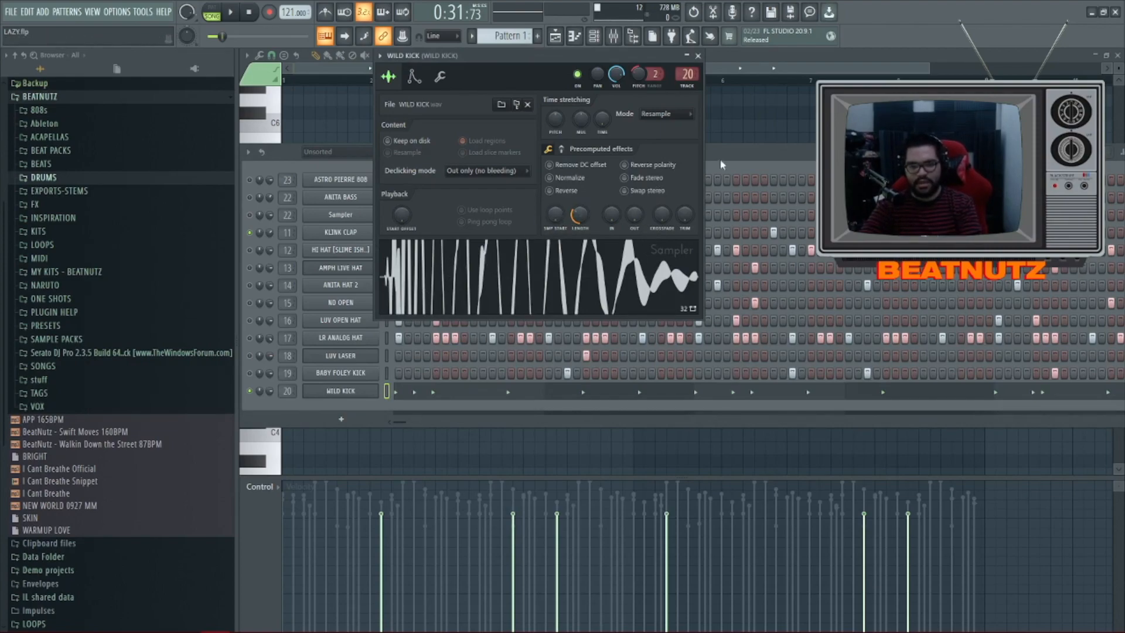
left_click(321, 274)
right_click(249, 268)
left_click(255, 275)
right_click(250, 269)
left_click(255, 275)
left_click(508, 63)
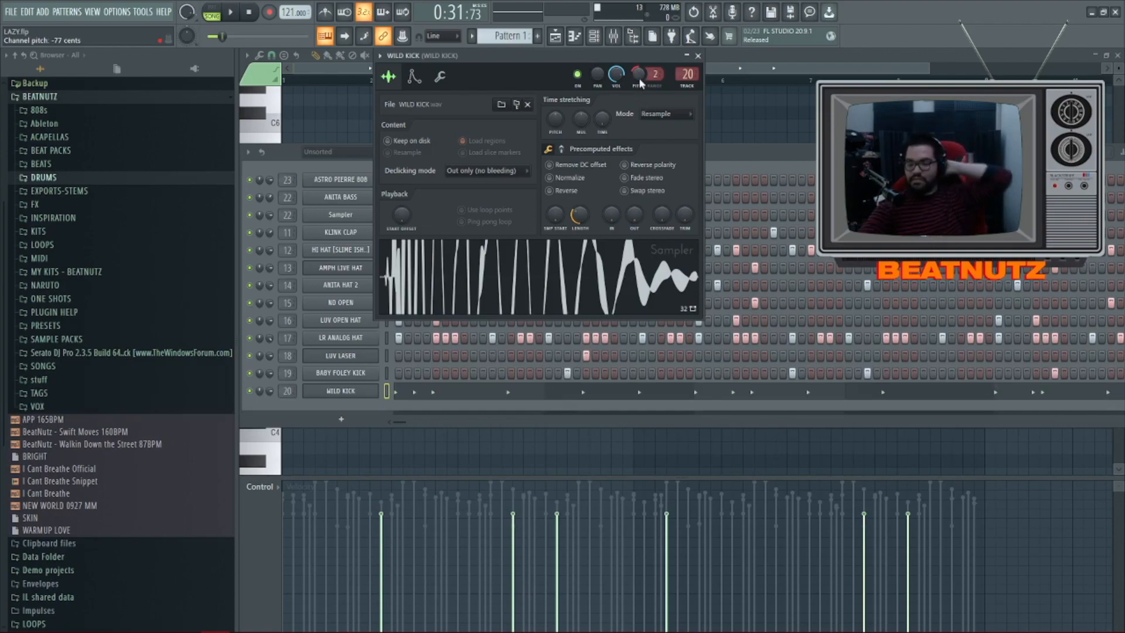
left_click_drag(591, 58, 653, 63)
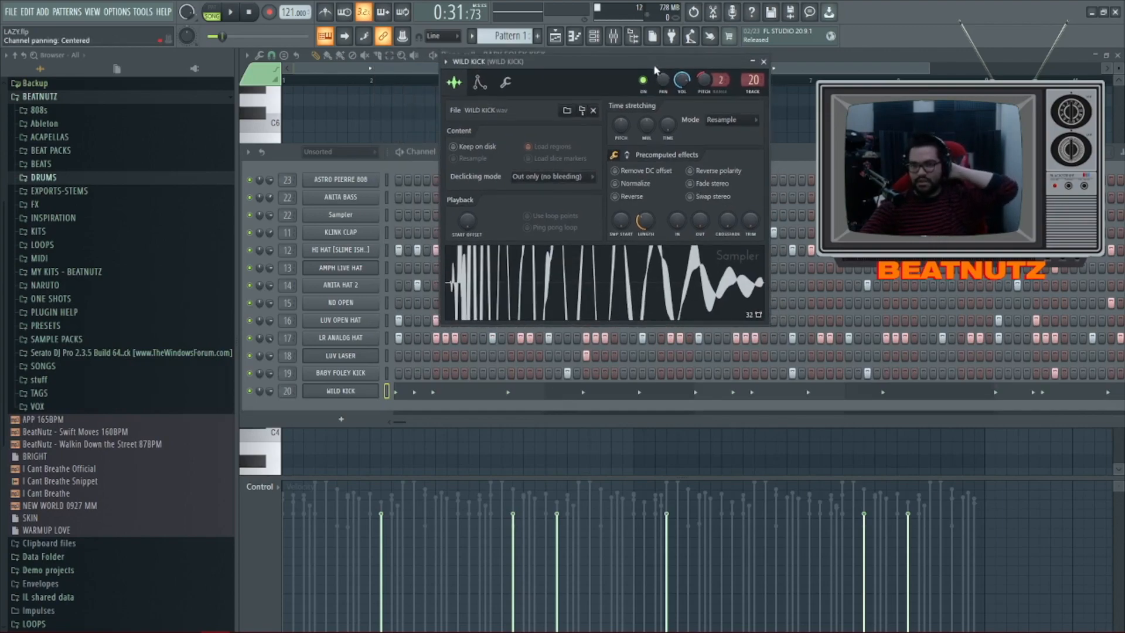
Solo Track 7 with the ANITA BASS clip in the playlist and play it from bar 17
key("F5")
scroll(688, 342, "up", 10, "ctrl")
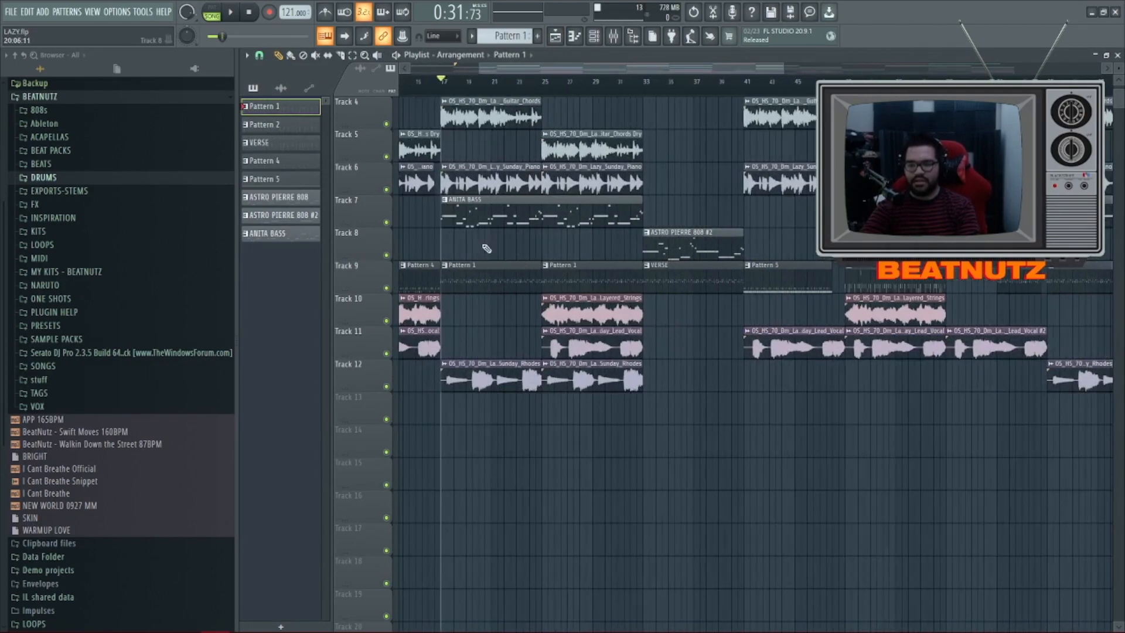
scroll(465, 253, "down", 2, "ctrl")
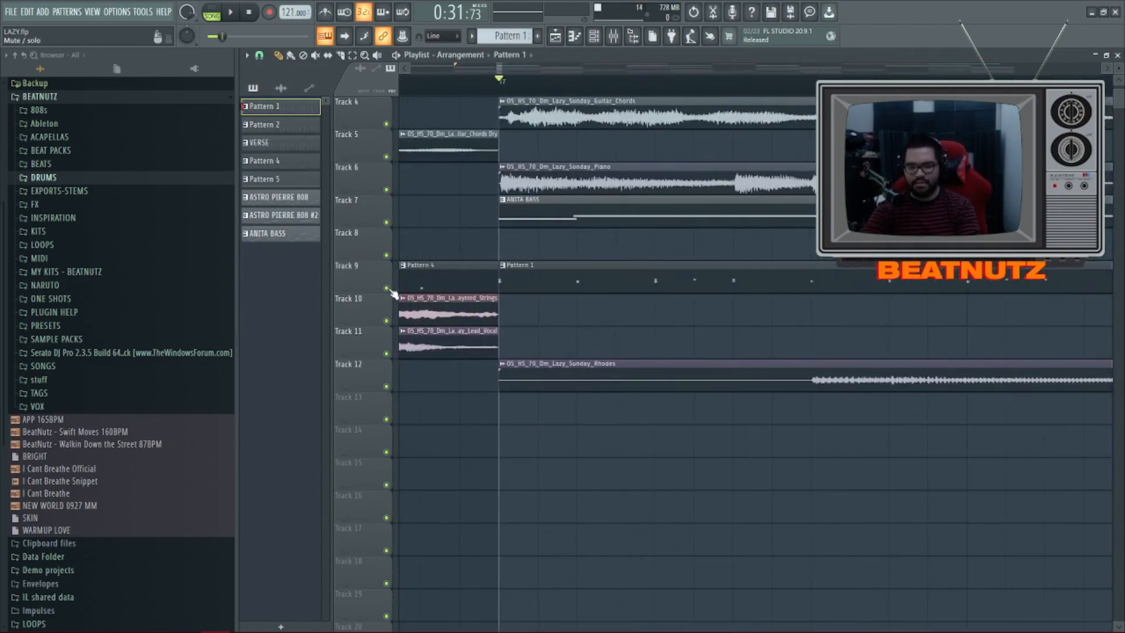
key("space")
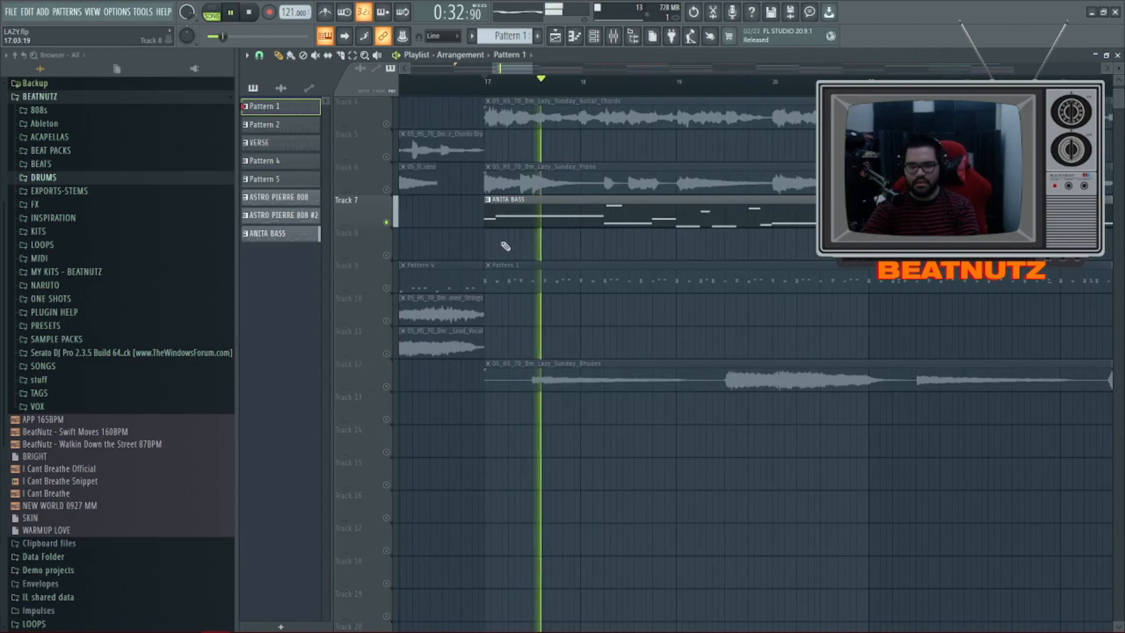
Follow the ANITA BASS notes in the piano roll during playback and stop playing after the phrase
double_click(551, 209)
scroll(319, 258, "down", 3)
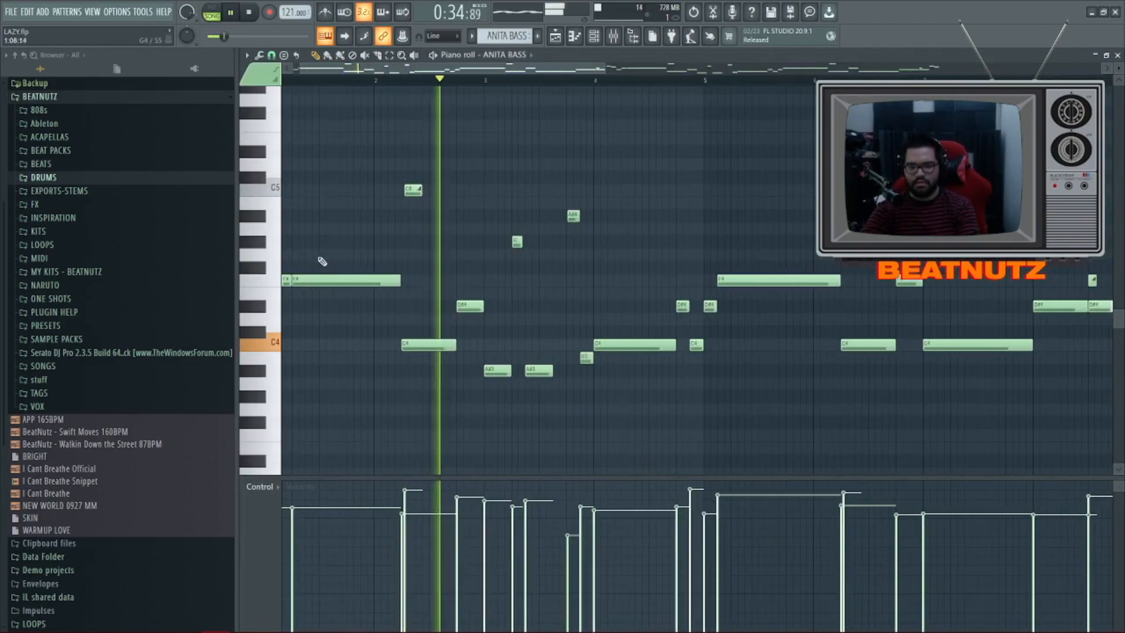
scroll(342, 253, "down", 1, "ctrl")
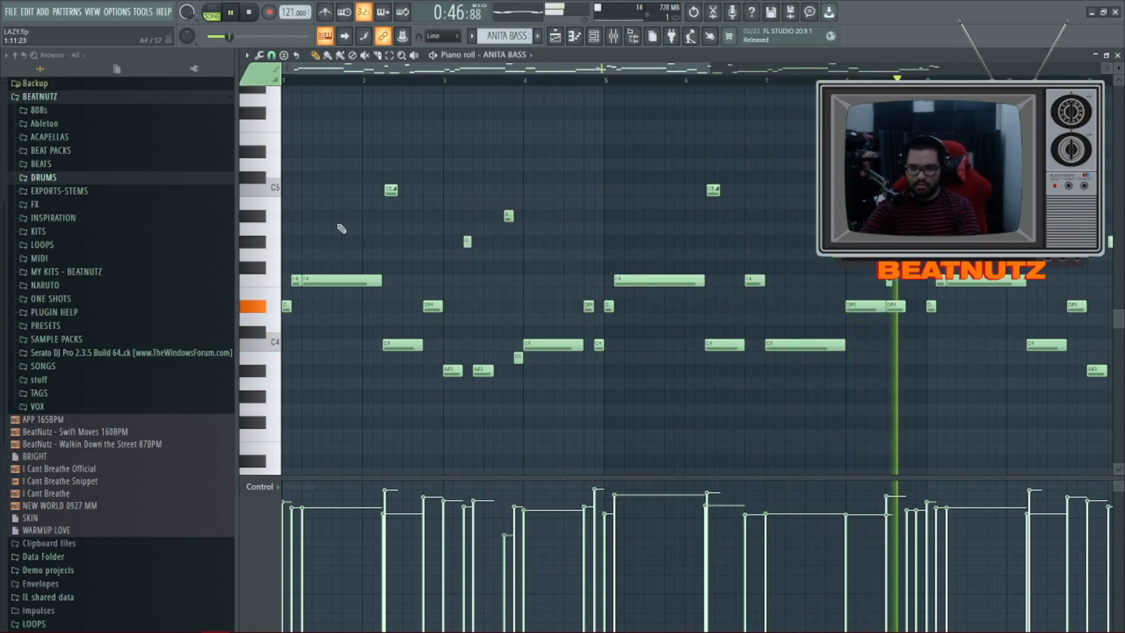
scroll(343, 229, "down", 3)
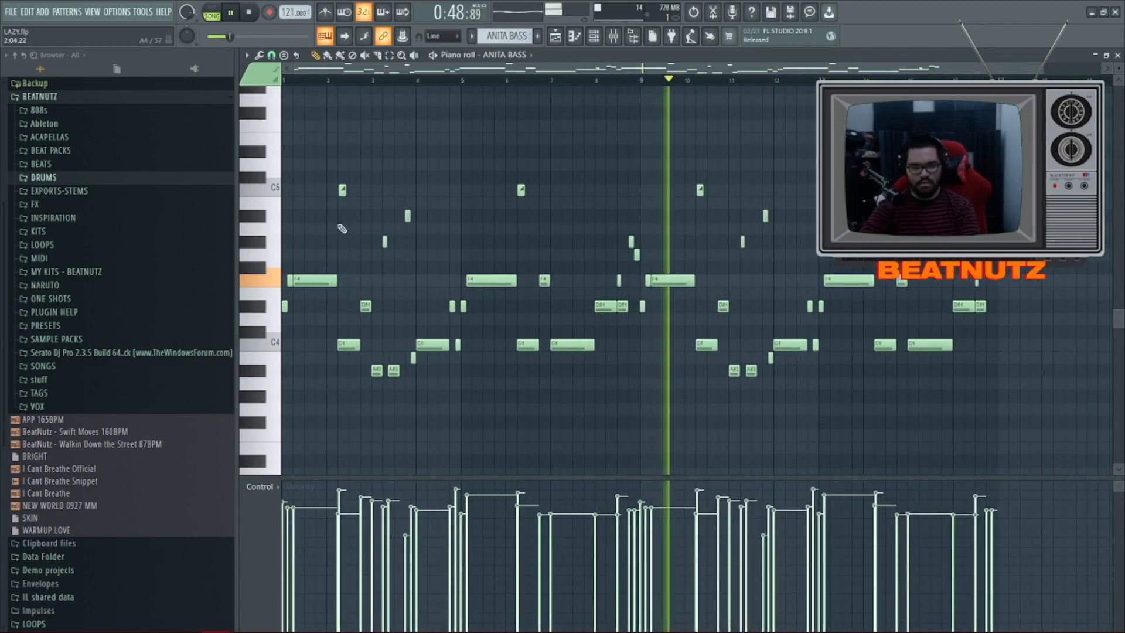
key("space")
scroll(292, 217, "up", 3)
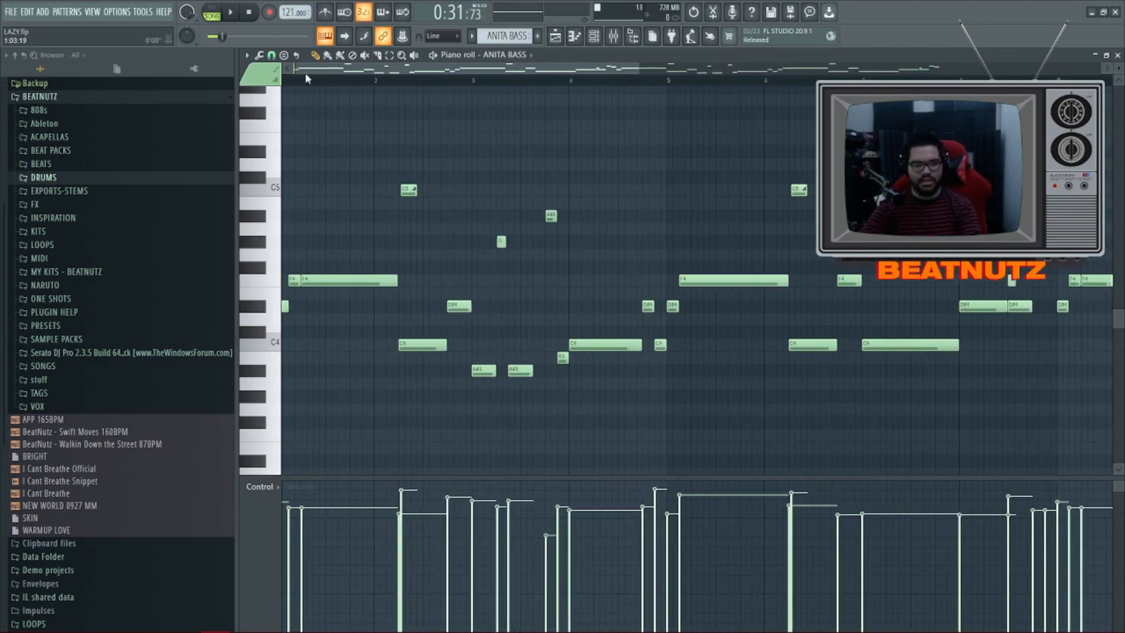
Examine the ANITA BASS channel's sampler, including its envelope, miscellaneous settings and sample waveform
left_click(594, 36)
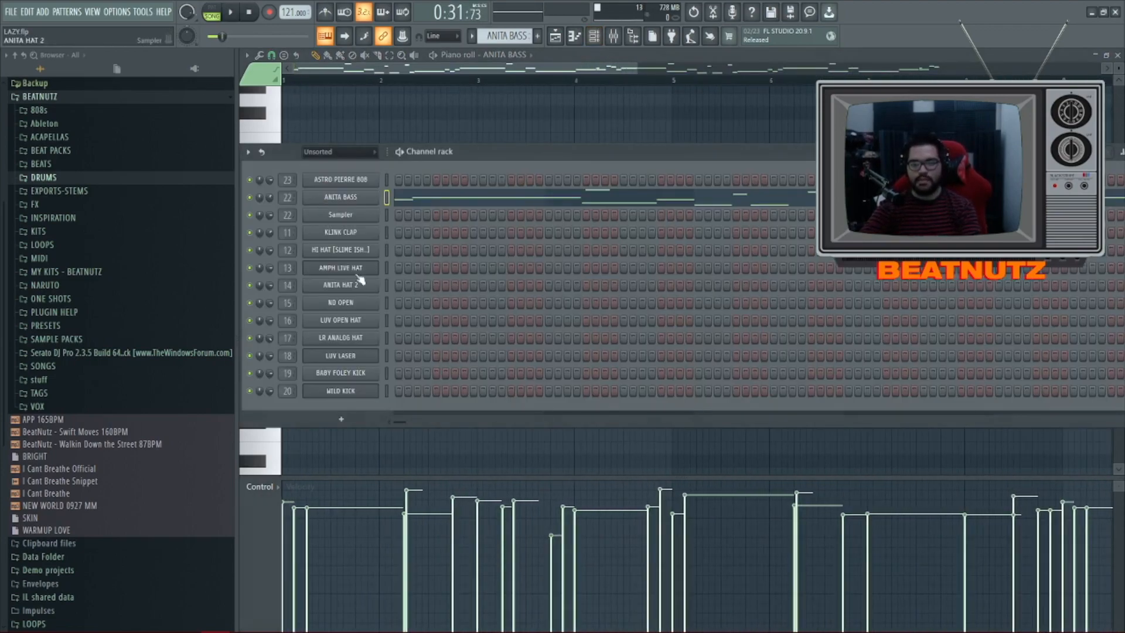
left_click(362, 202)
left_click_drag(469, 189, 564, 112)
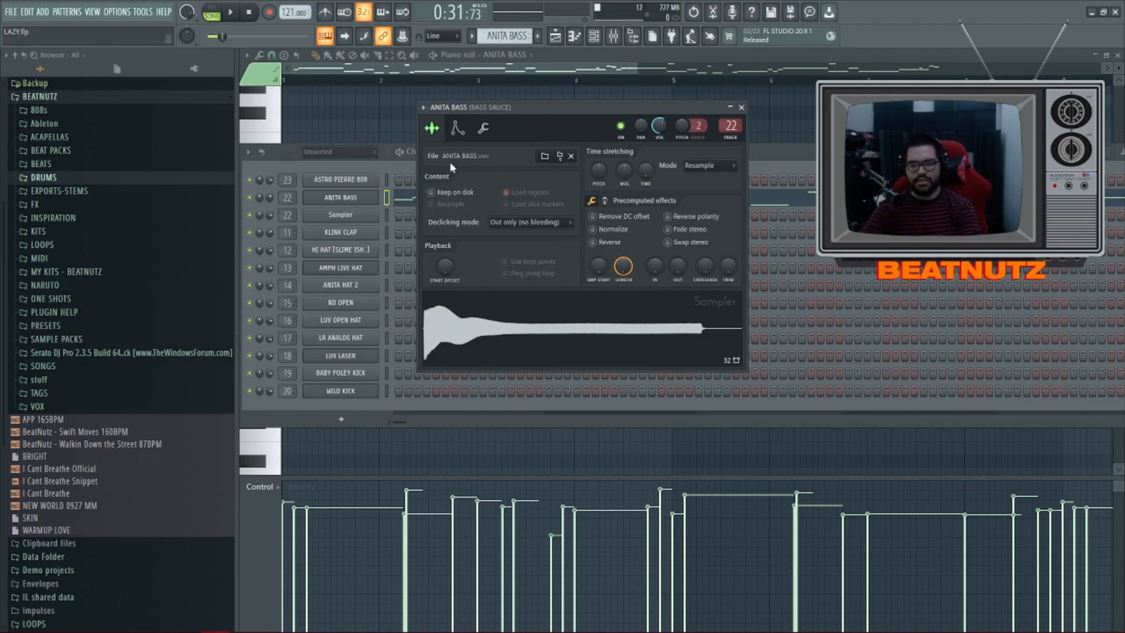
left_click(458, 127)
left_click(497, 127)
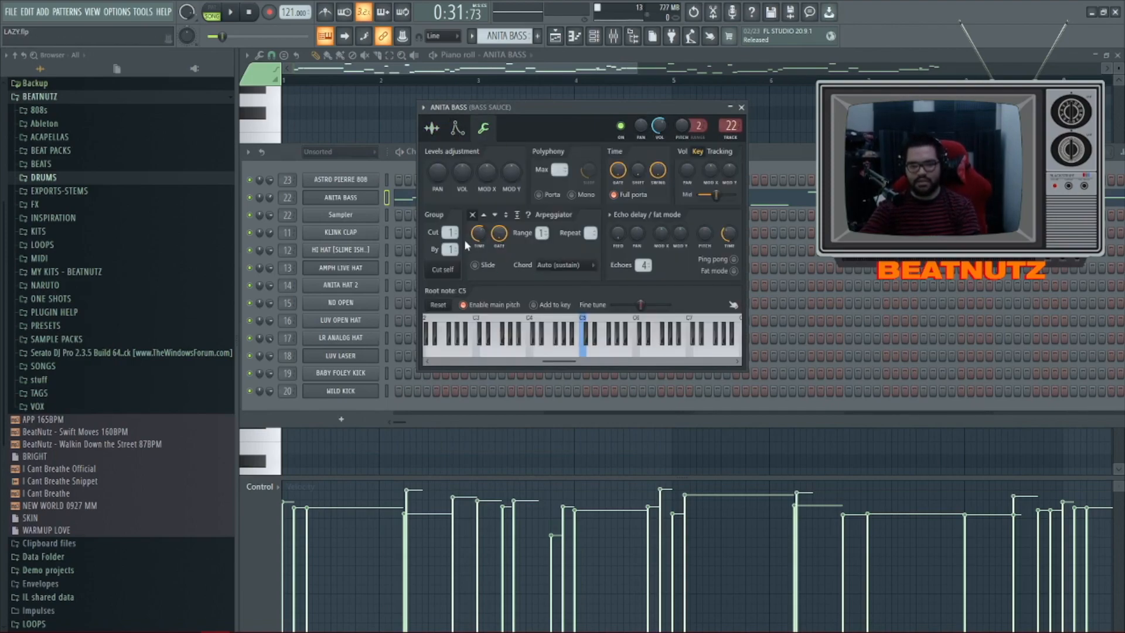
left_click(434, 128)
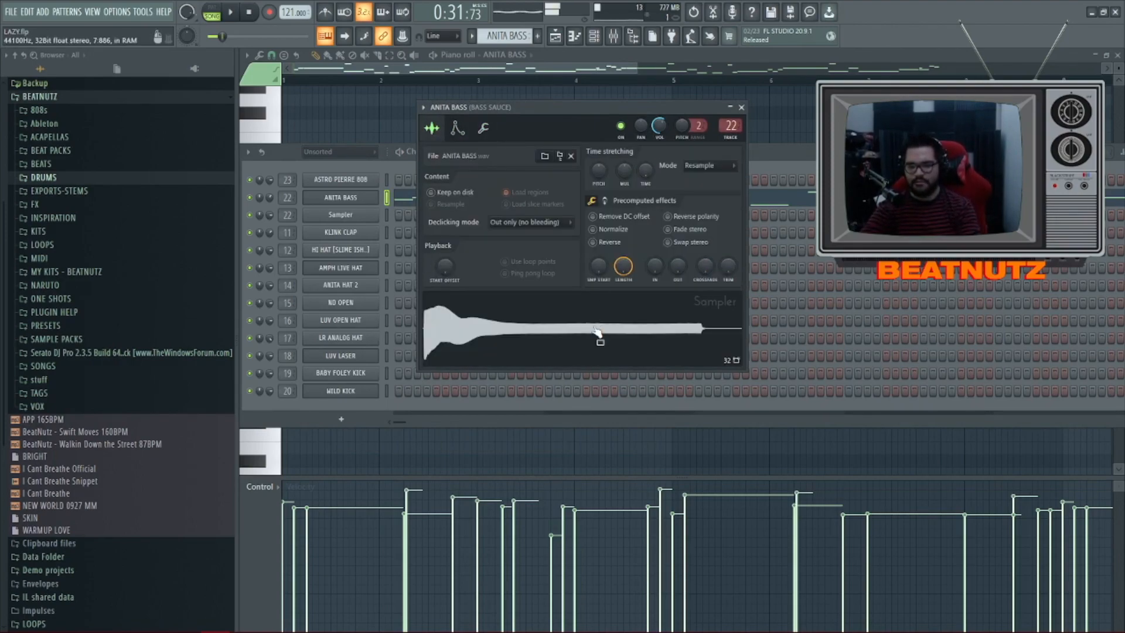
Show the BASS SAUCE track's effects in the mixer and open its Fruity parametric EQ 2
left_click(613, 36)
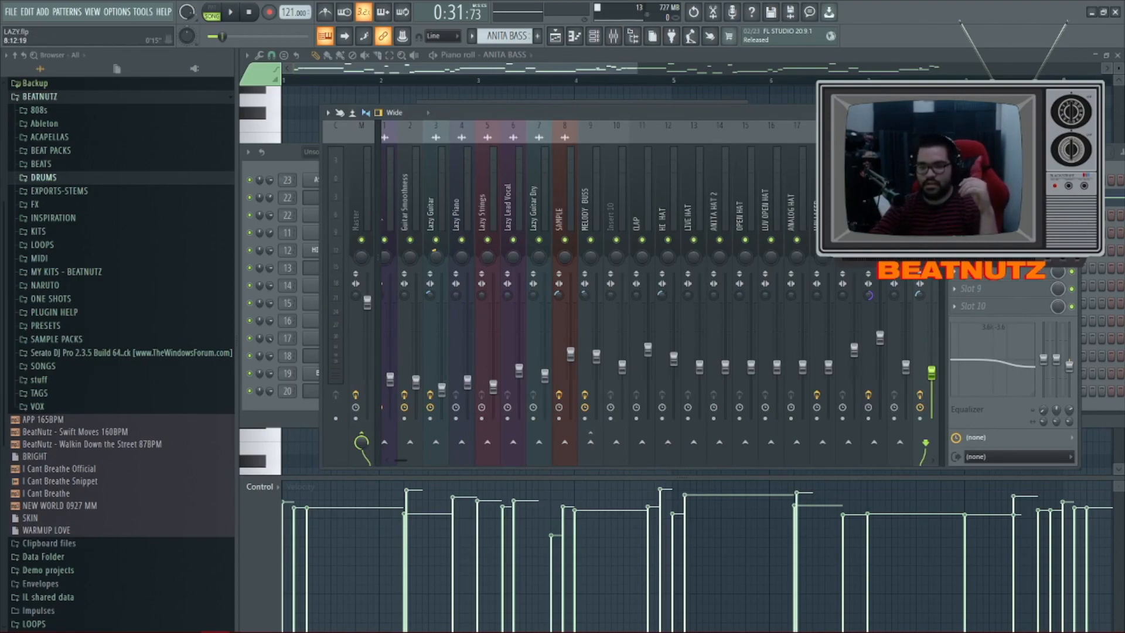
left_click_drag(925, 111, 603, 175)
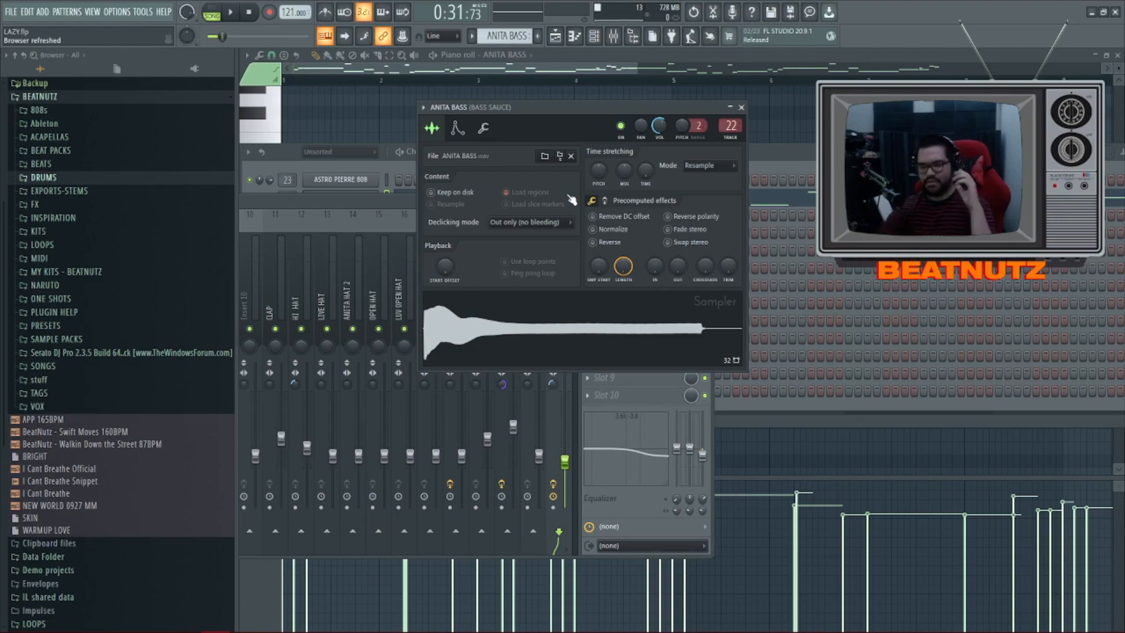
left_click(368, 201)
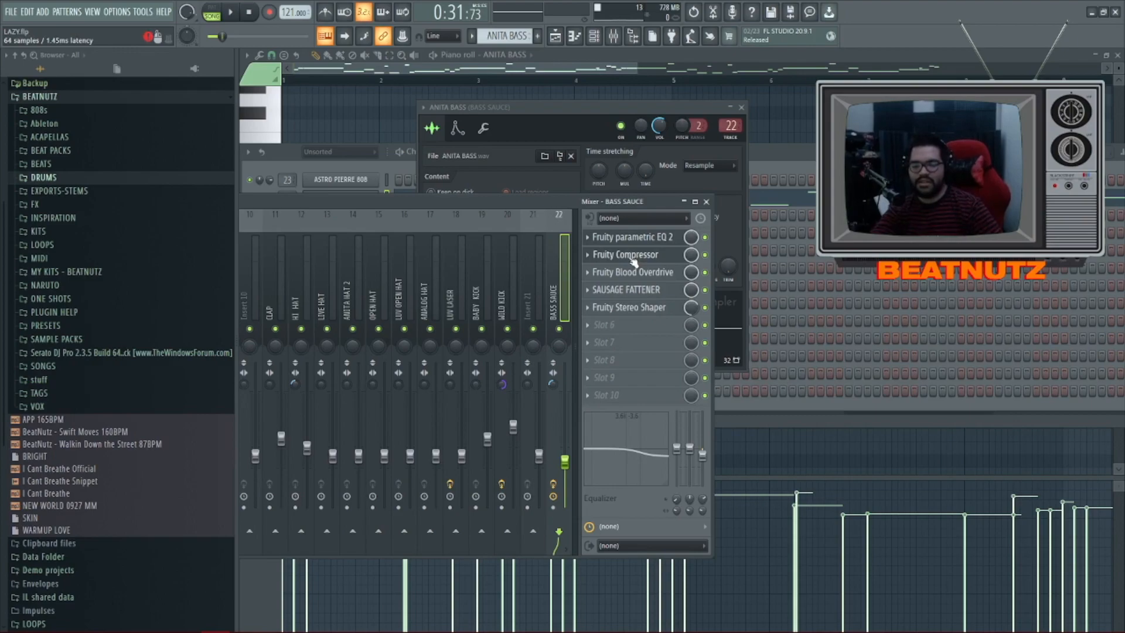
left_click(624, 237)
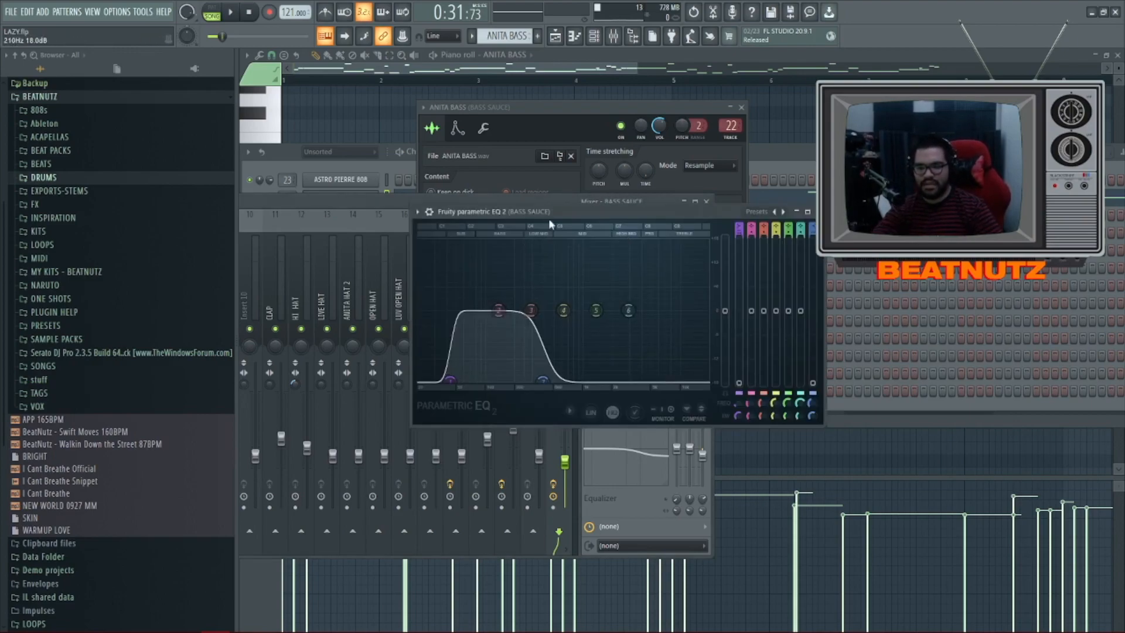
left_click_drag(577, 212, 572, 91)
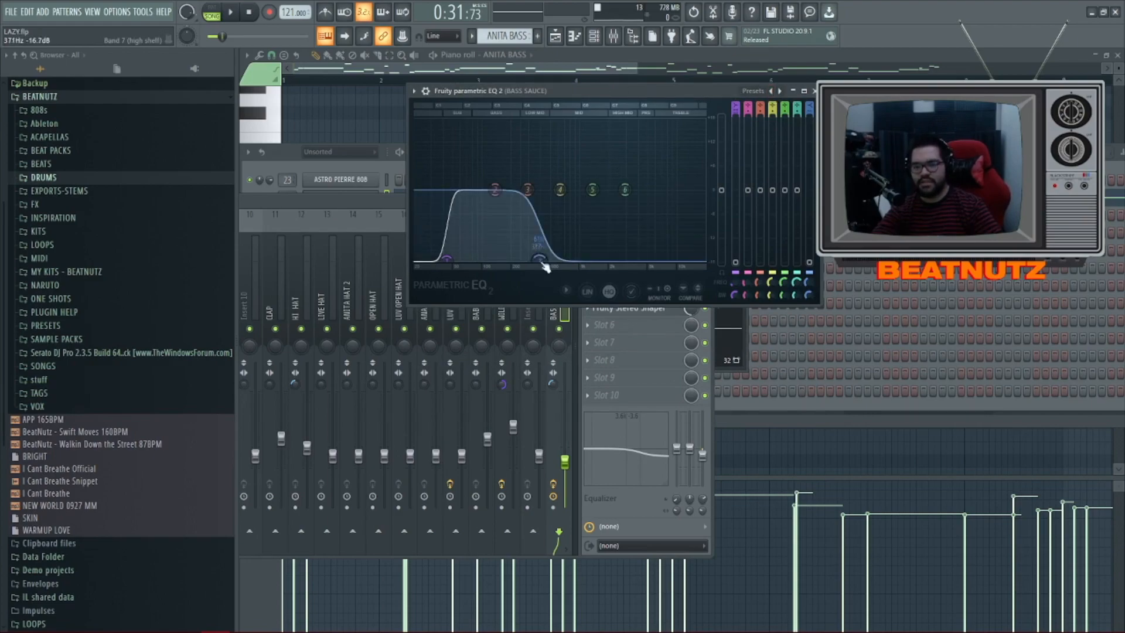
Try moving EQ band 7 to 20000 Hz and band 1 to 403 Hz while playing the bass, and undo both changes
left_click_drag(539, 258, 704, 262)
key("space")
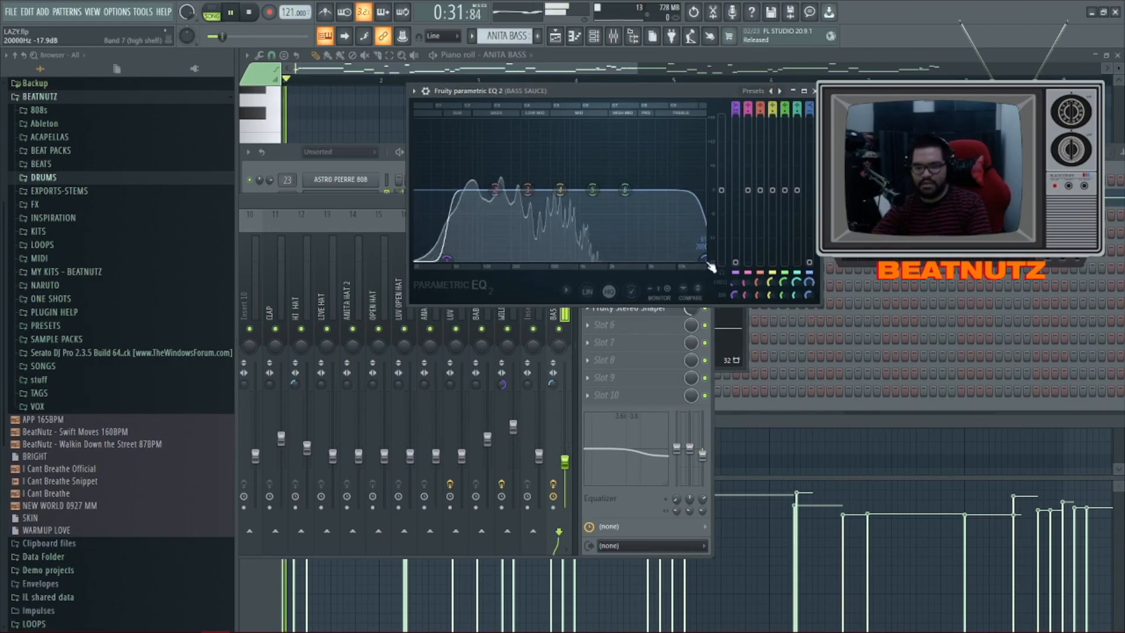
left_click_drag(447, 259, 545, 264)
key("space")
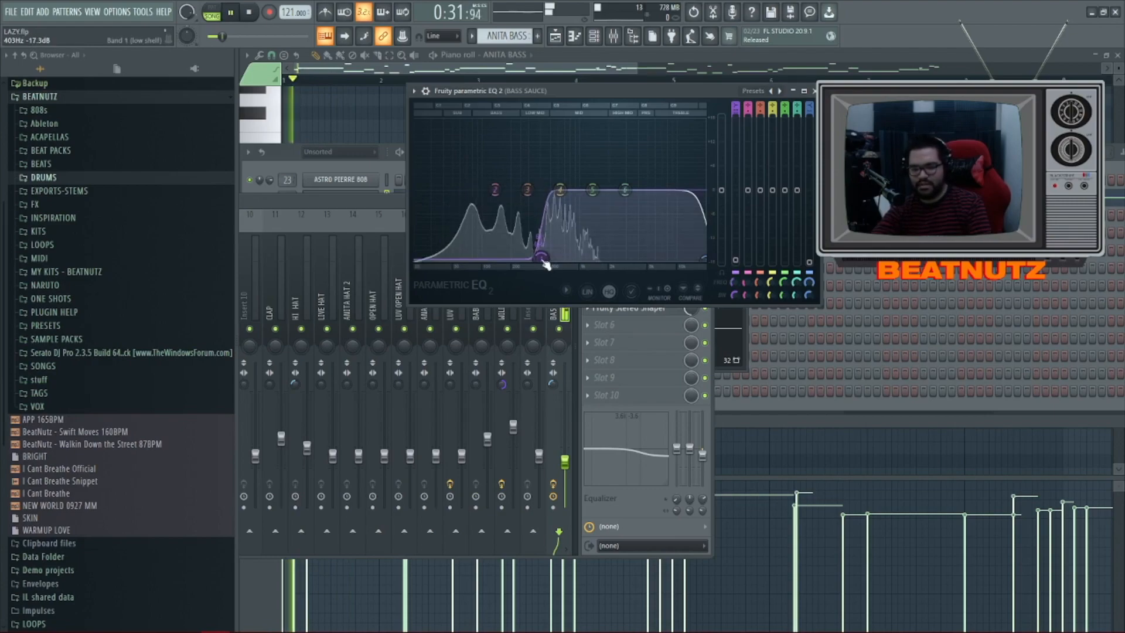
key("space")
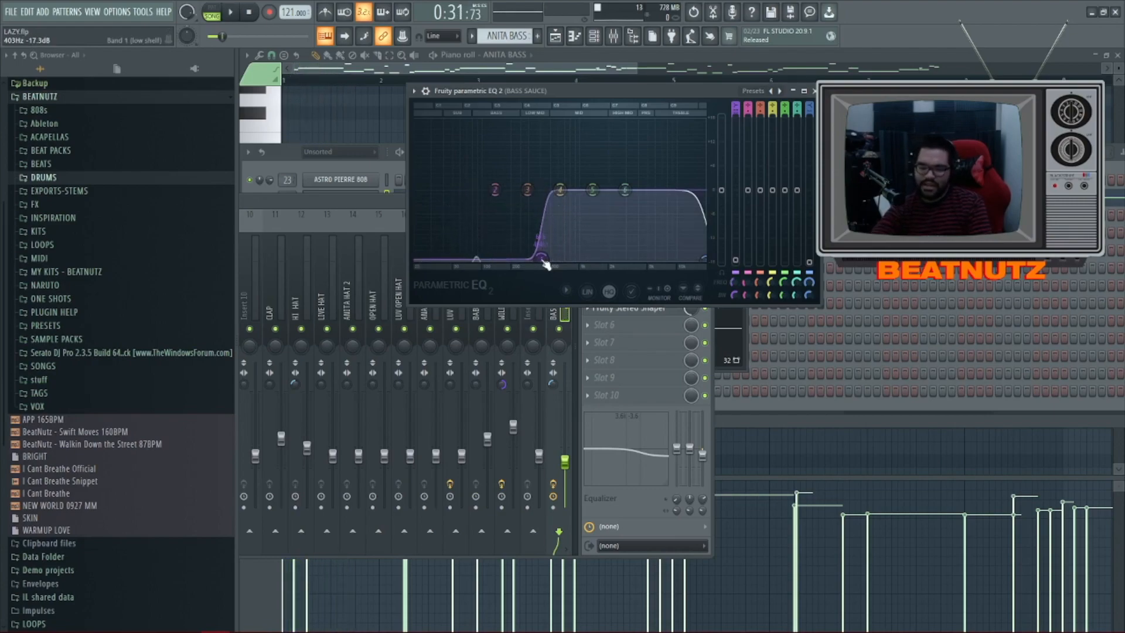
key("ctrl+z")
key("ctrl+z")
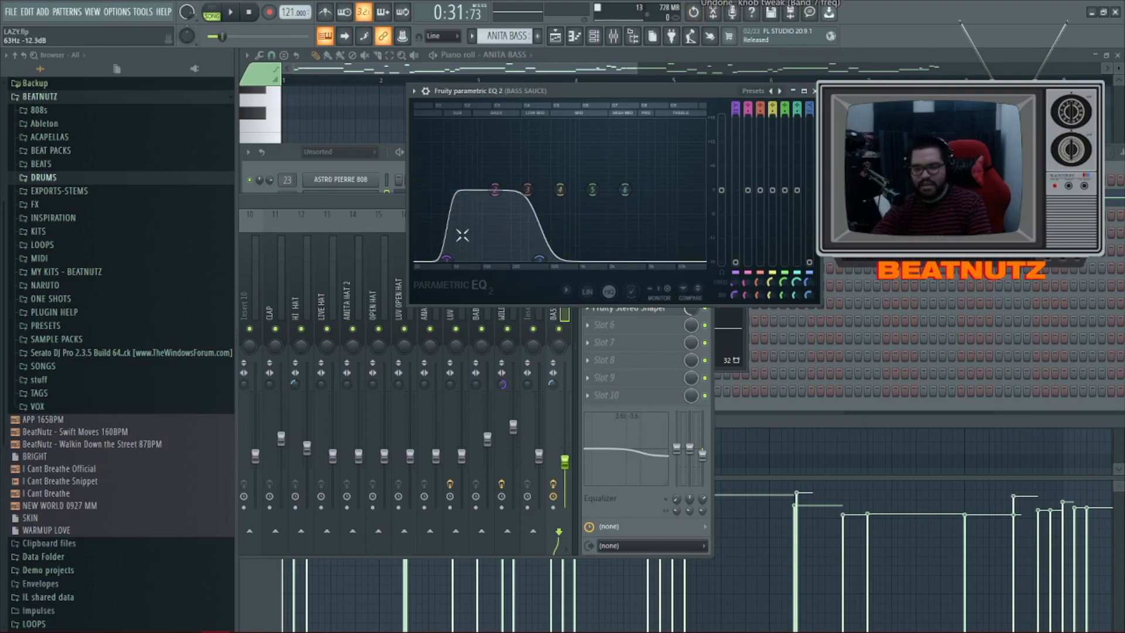
Disable the four BASS SAUCE effects after Fruity parametric EQ 2 and play the bass through the EQ alone
left_click(565, 316)
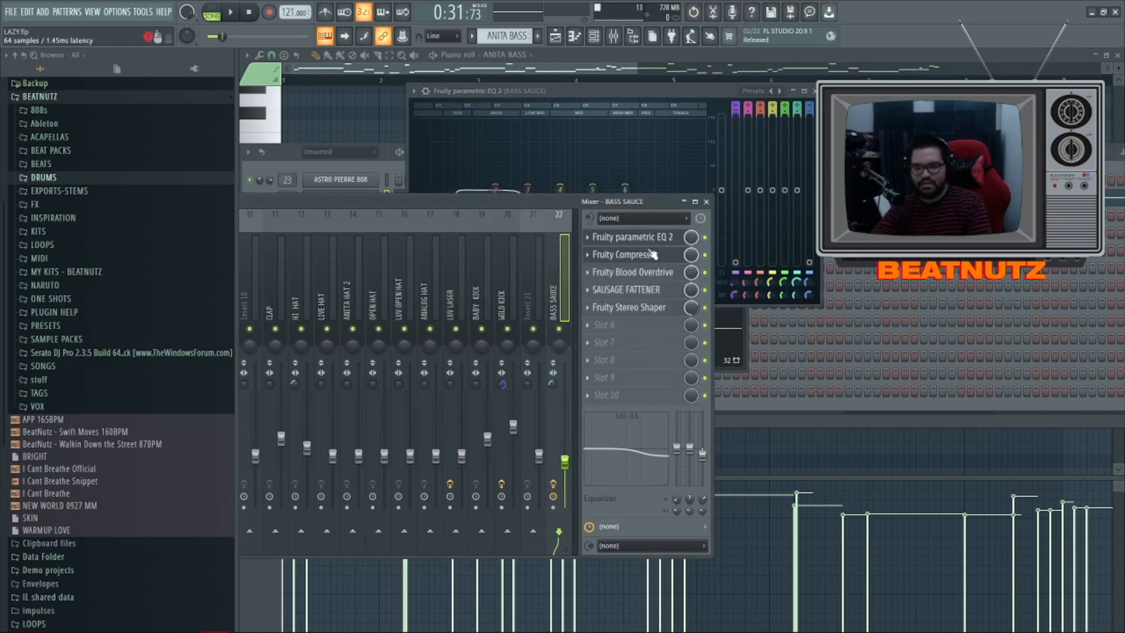
key("space")
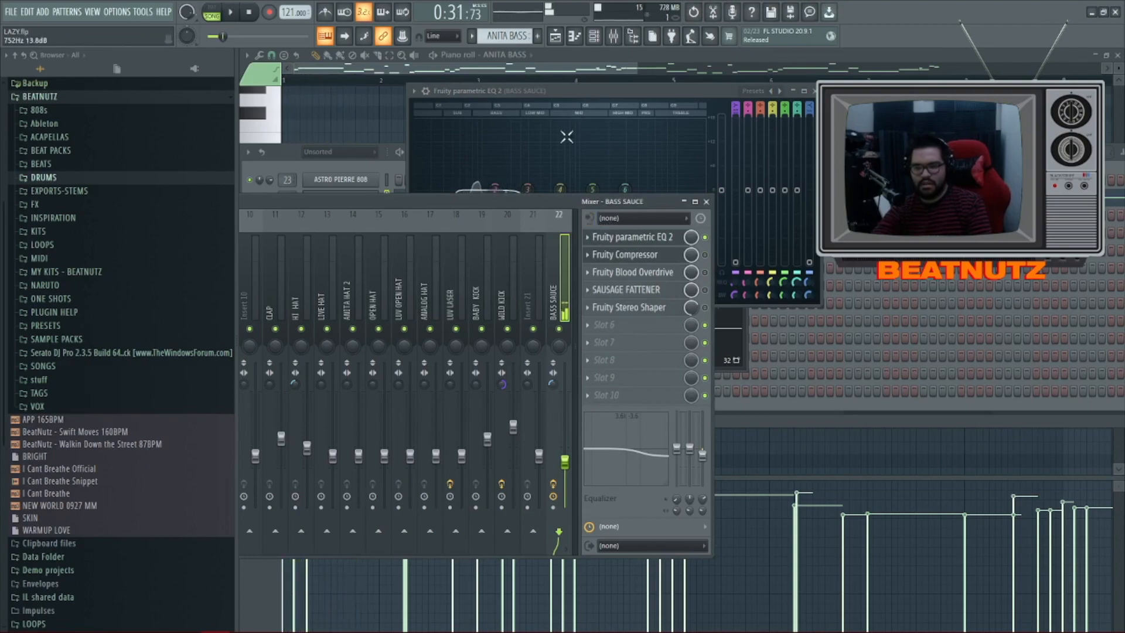
Reopen the BASS SAUCE EQ, try moving band 7 to 20000 Hz once more, and undo it
left_click(619, 238)
left_click(619, 237)
left_click_drag(539, 258, 703, 258)
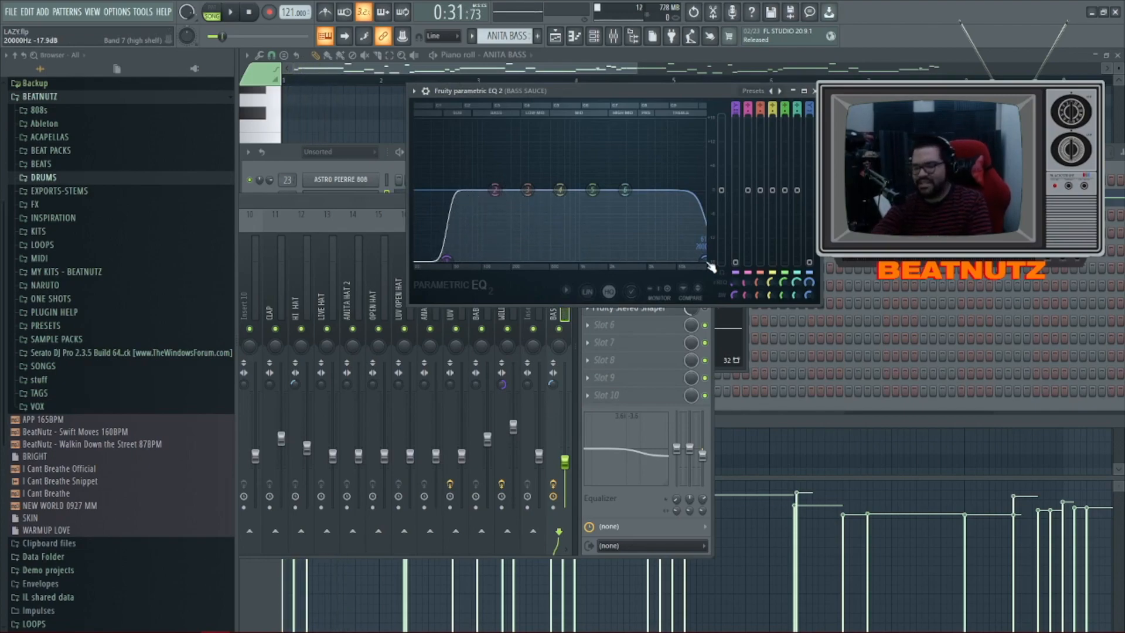
key("ctrl+z")
left_click_drag(592, 90, 854, 105)
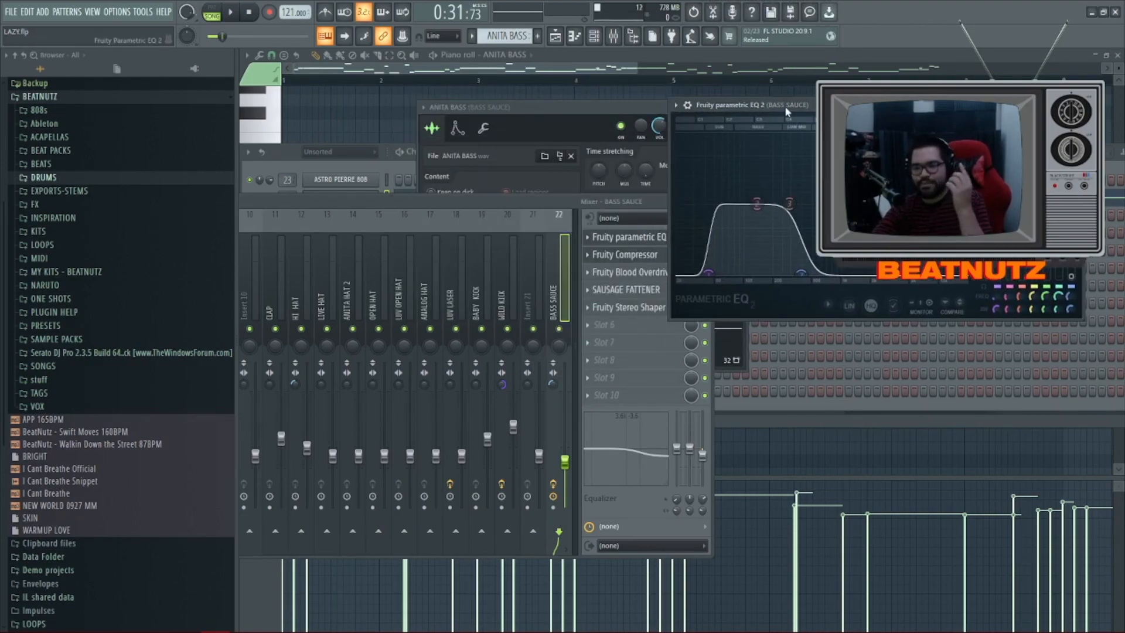
Review the Fruity Compressor settings on BASS SAUCE, re-enable the compressor and play the bass through it
left_click(613, 260)
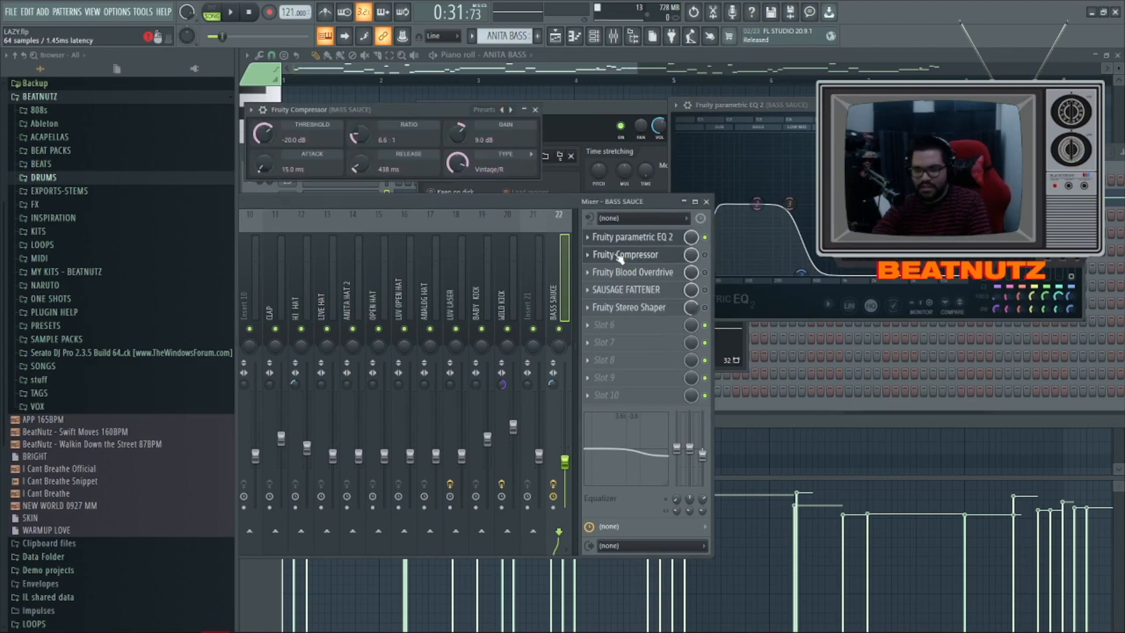
left_click_drag(455, 113, 732, 133)
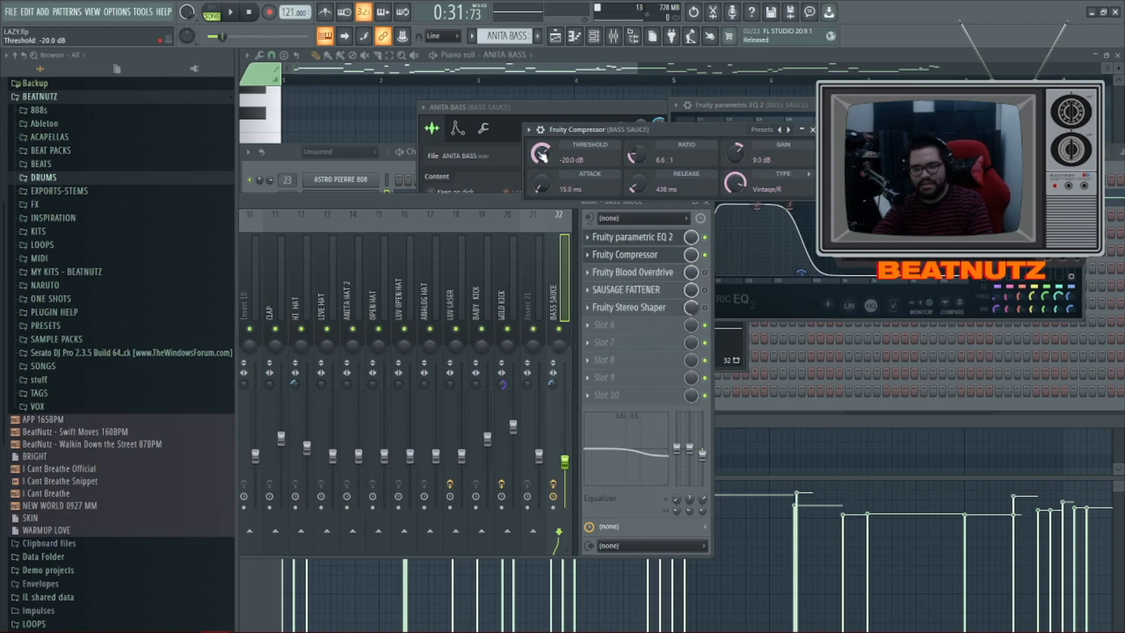
key("space")
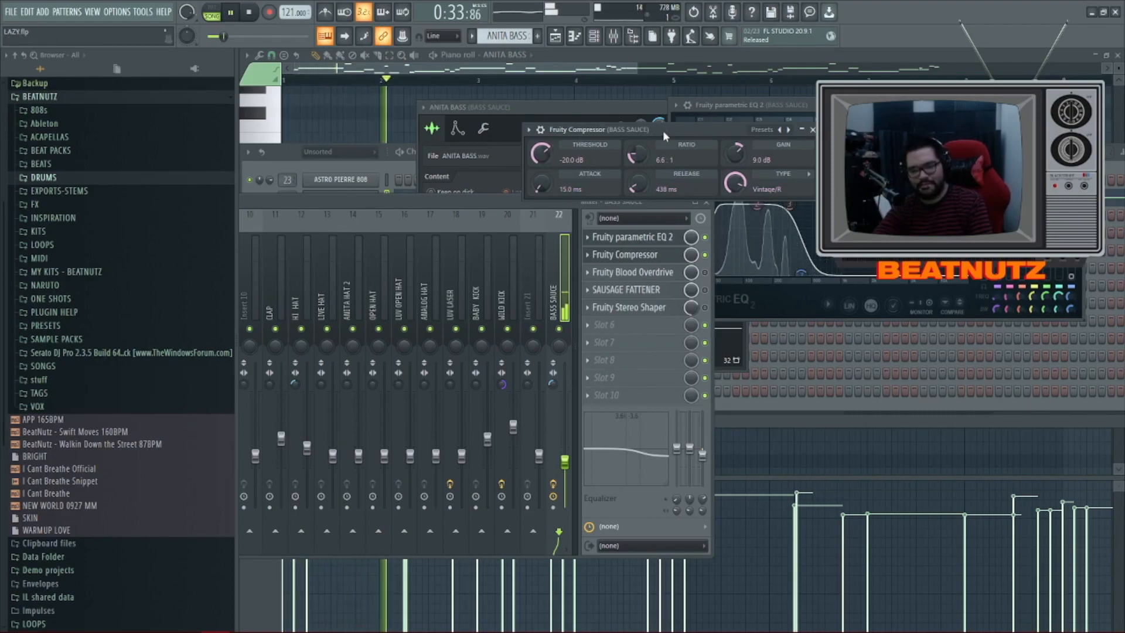
key("space")
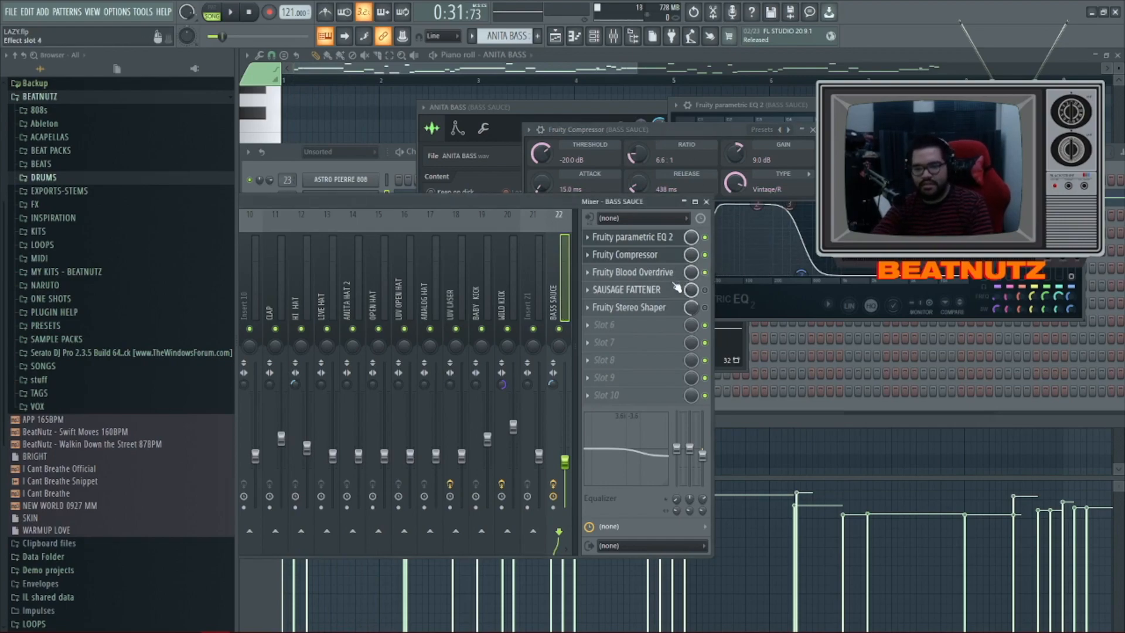
Review the Fruity Blood Overdrive settings on BASS SAUCE, play the bass through the overdrive, and re-enable SAUSAGE FATTENER
left_click(672, 274)
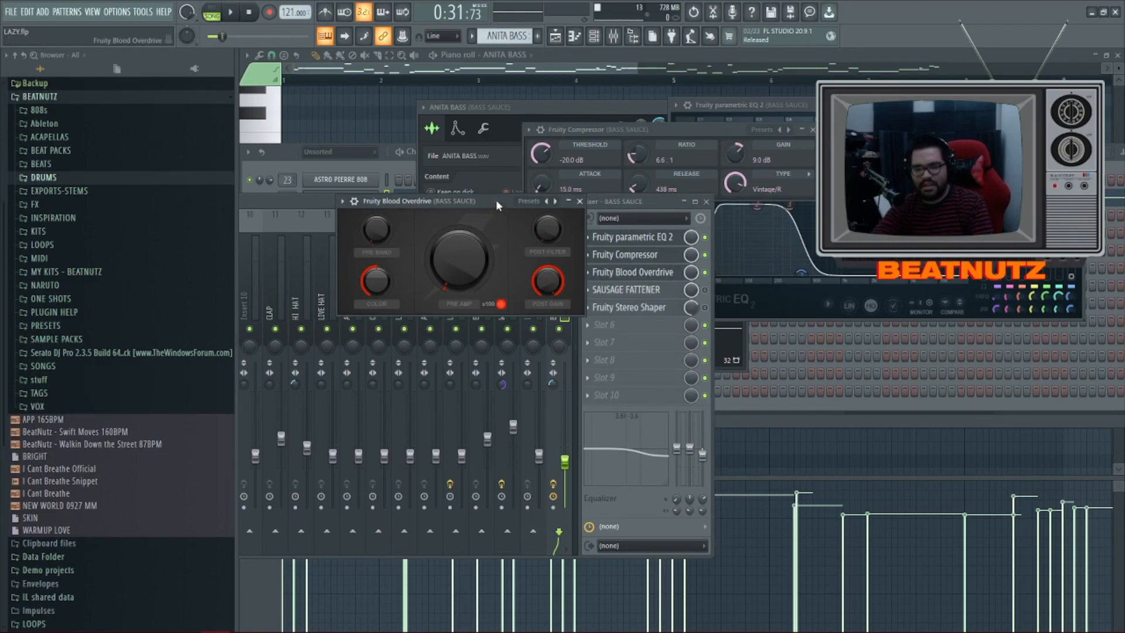
left_click_drag(497, 204, 729, 164)
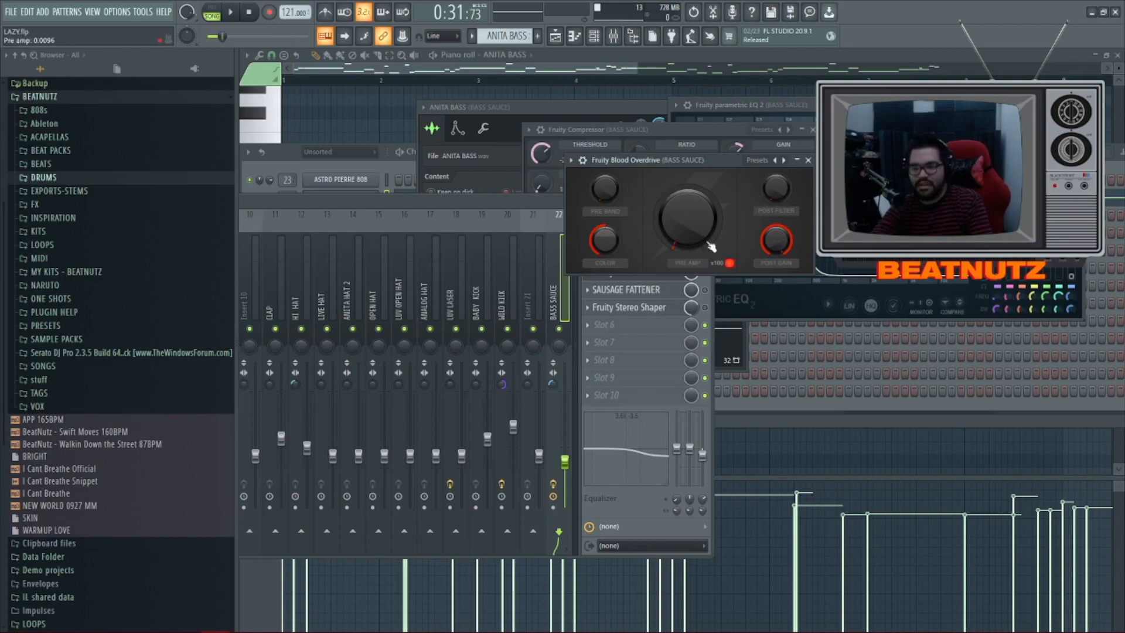
key("space")
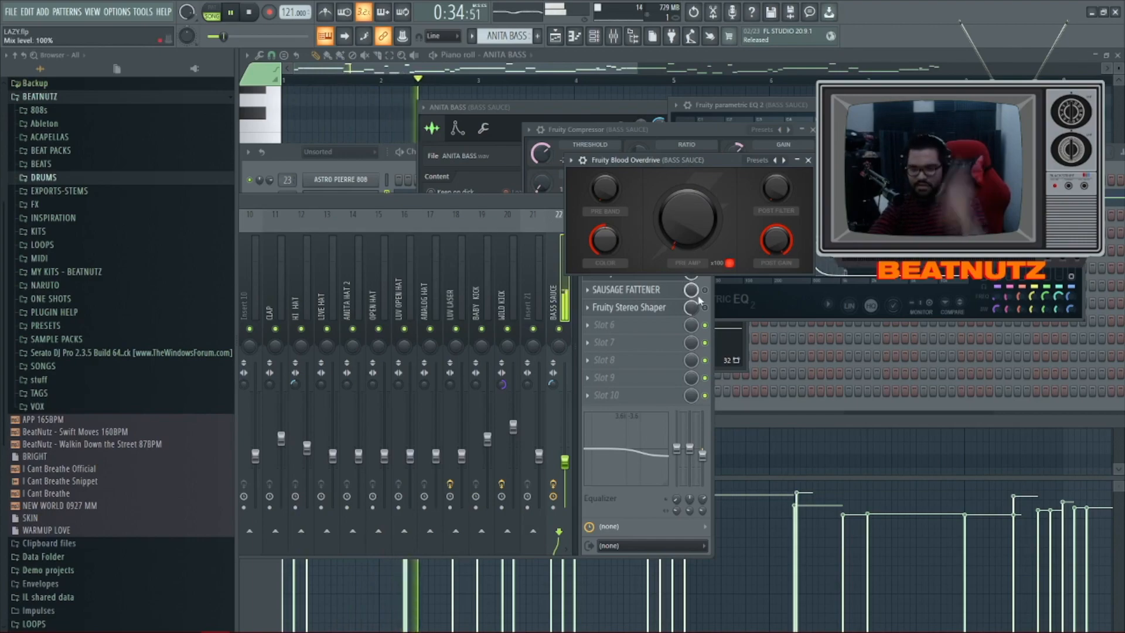
left_click(654, 293)
key("space")
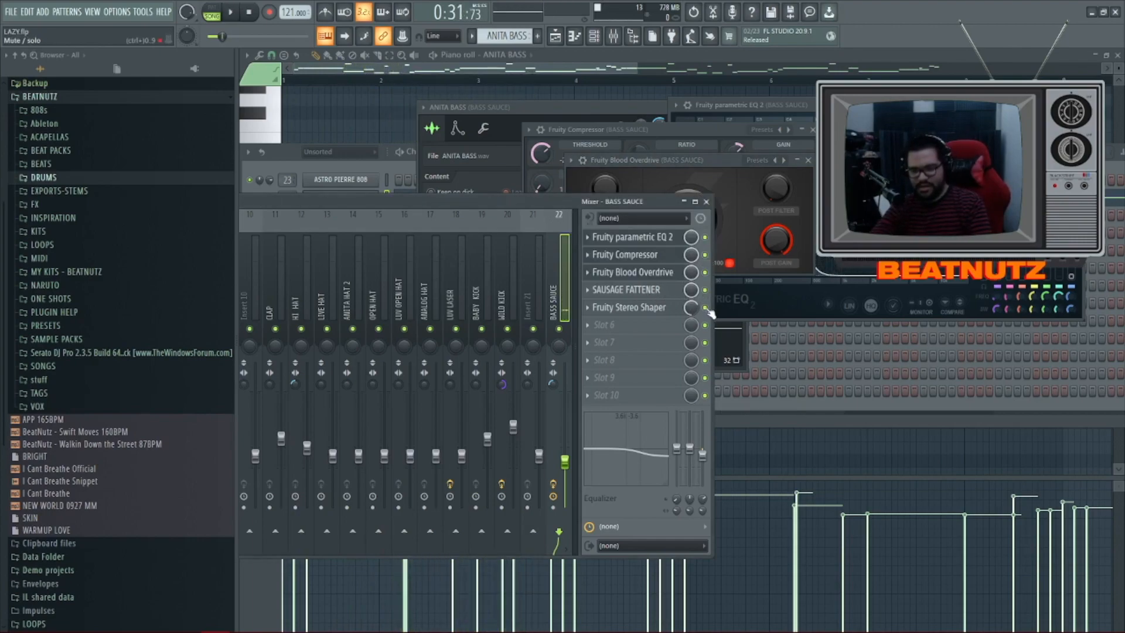
Re-enable and review Fruity Stereo Shaper on BASS SAUCE, and play the bass through the complete effects chain
left_click(658, 310)
left_click_drag(346, 114, 631, 123)
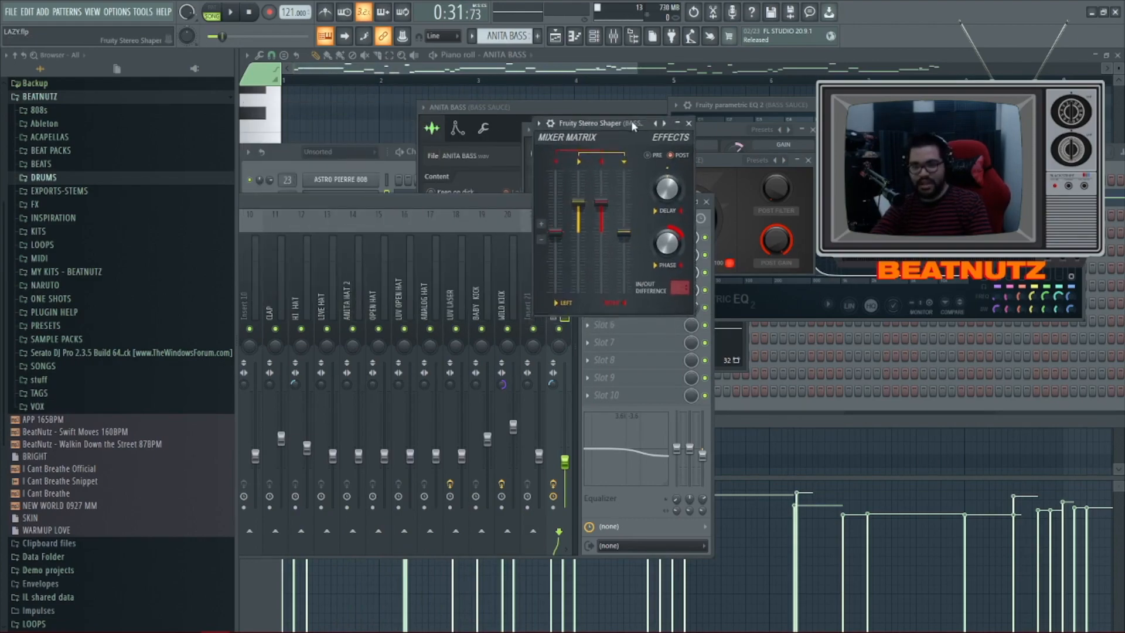
key("space")
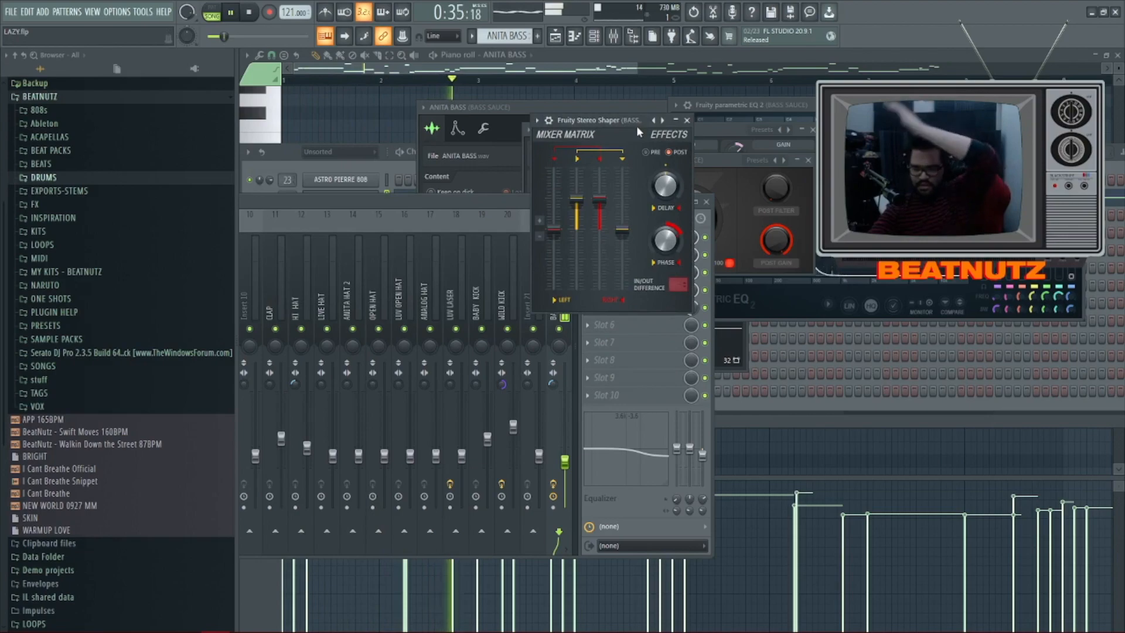
left_click_drag(583, 126, 616, 94)
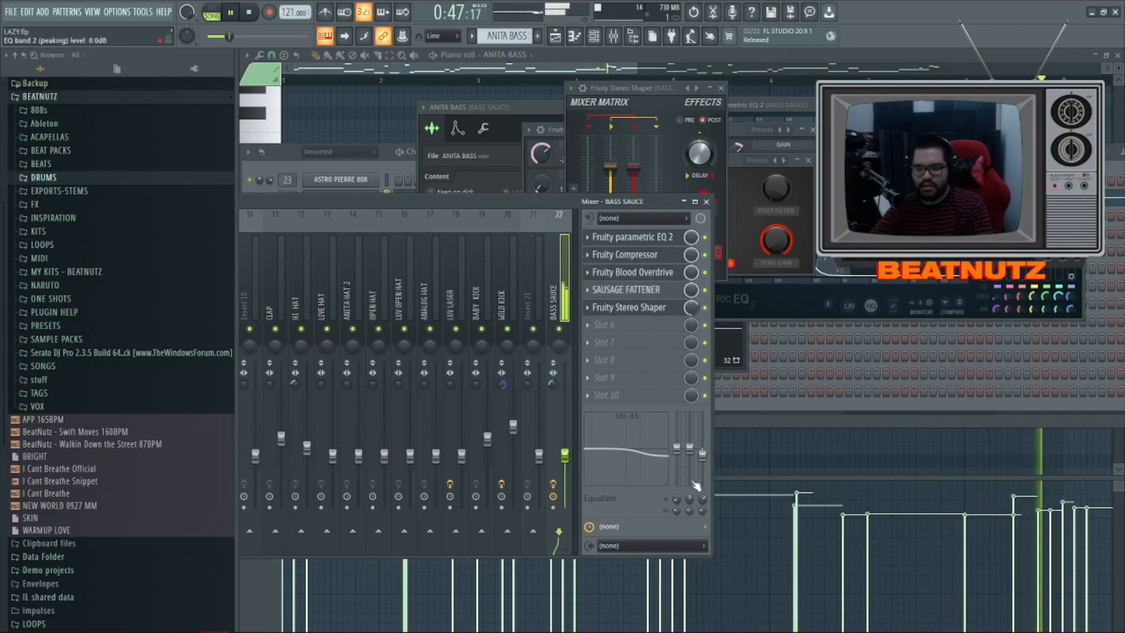
key("space")
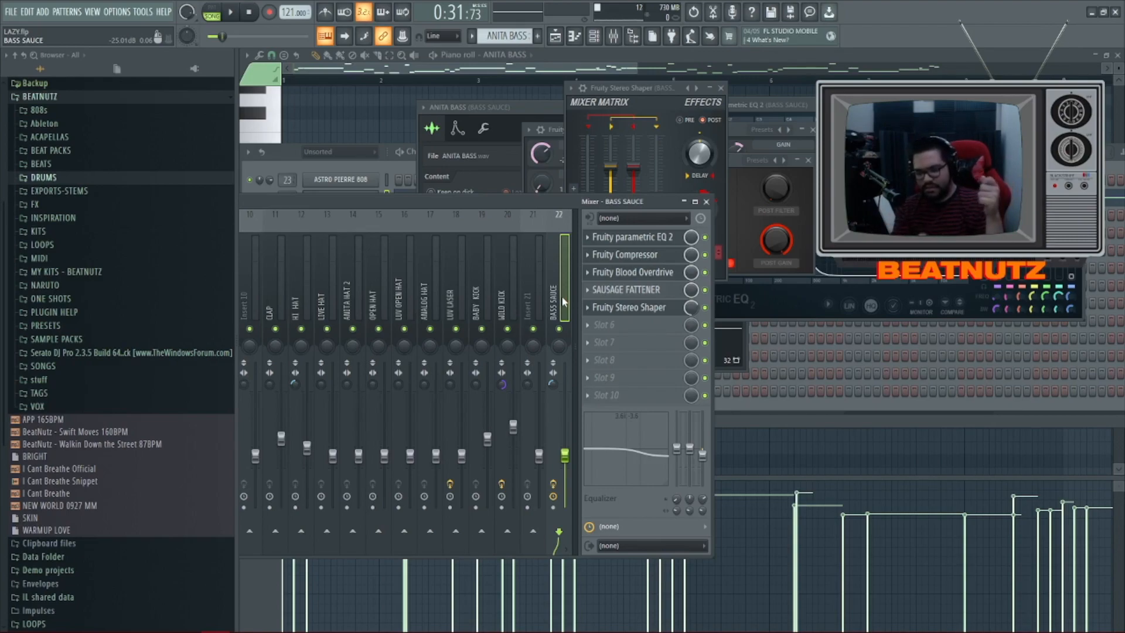
Try moving band 7 of the BASS SAUCE EQ to about 2214 Hz while playing the bass, and undo the change
left_click(616, 238)
left_click(618, 238)
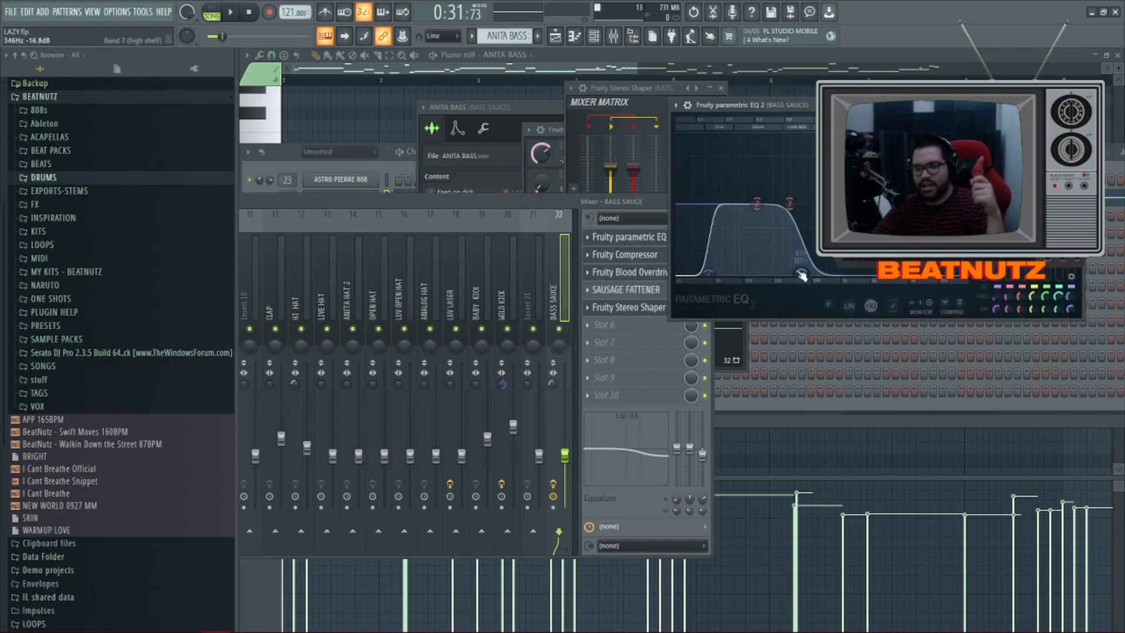
left_click_drag(801, 276, 878, 279)
key("space")
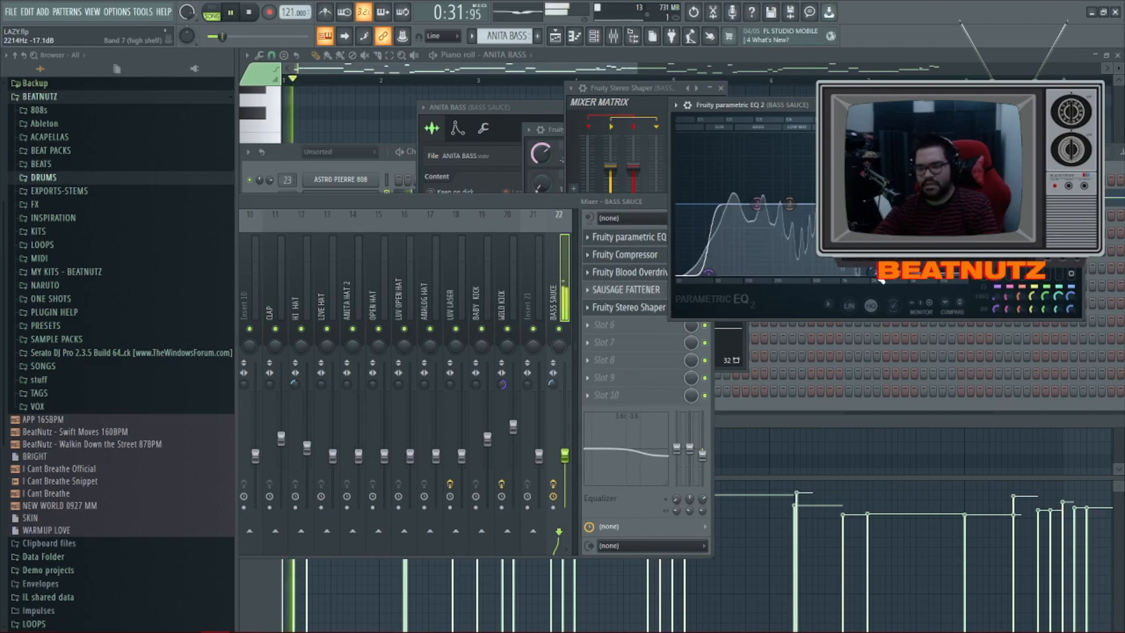
key("space")
left_click(622, 258)
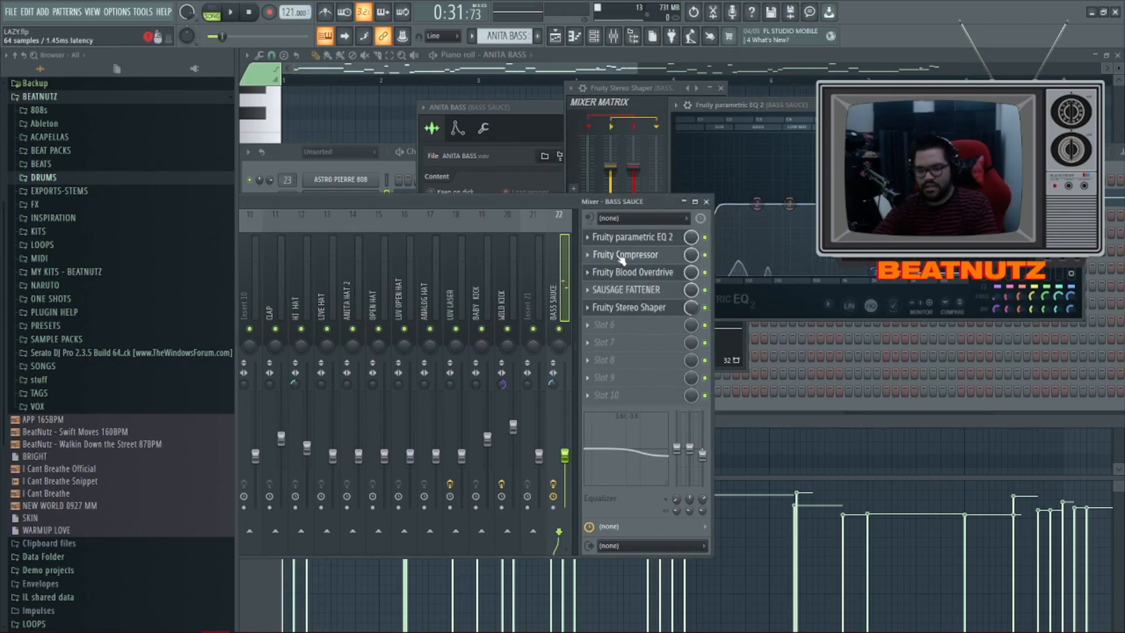
left_click(622, 255)
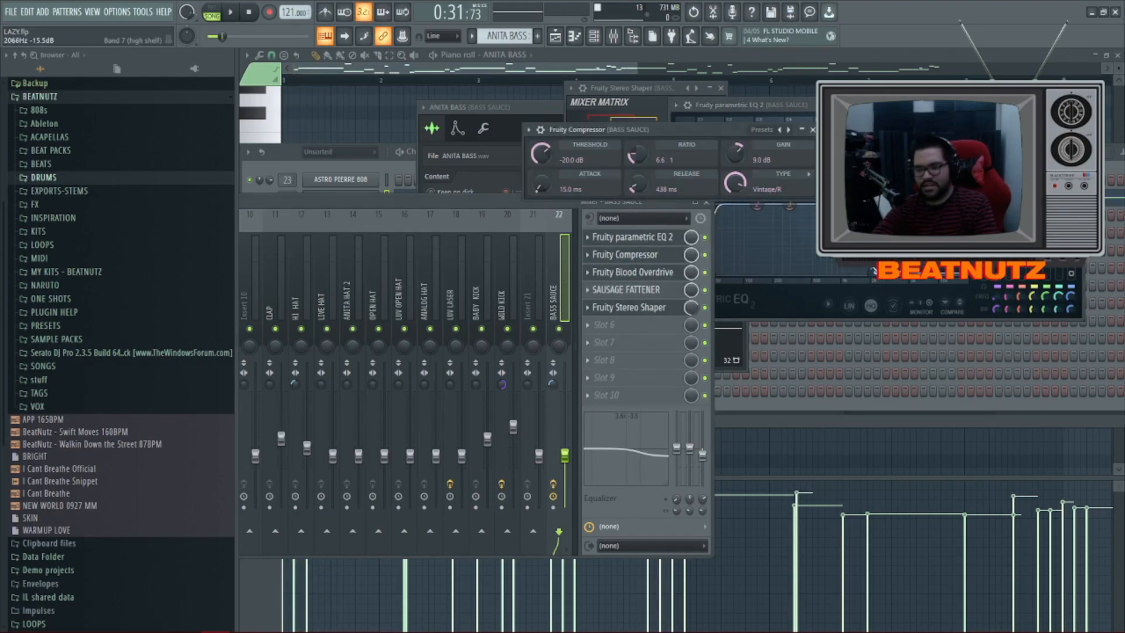
left_click(872, 270)
key("ctrl+z")
key("ctrl+z")
key("ctrl+z")
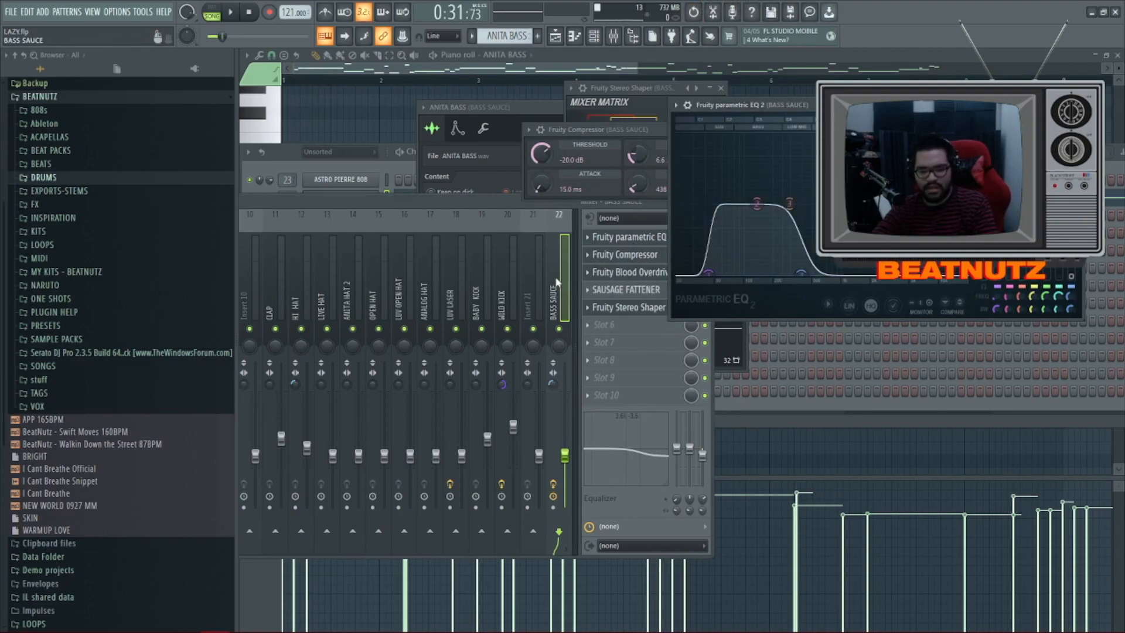
Examine the C5 slide note above the C4 note in bar 2 of the ANITA BASS pattern and play up to it
left_click(380, 123)
scroll(381, 157, "down", 2)
scroll(288, 188, "up", 6)
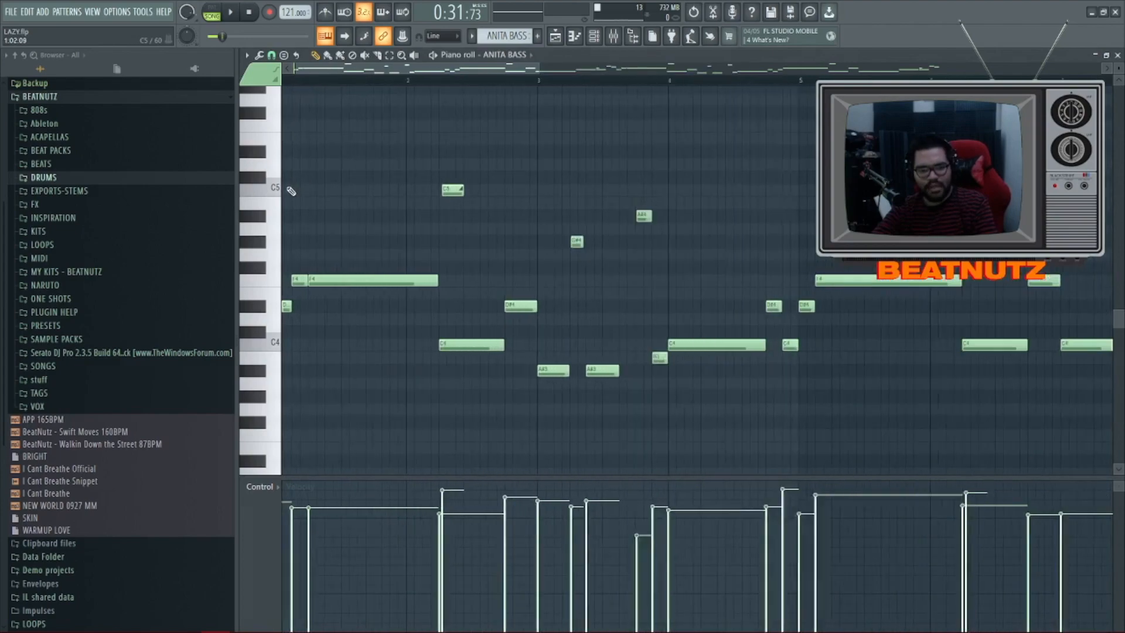
scroll(329, 216, "up", 3)
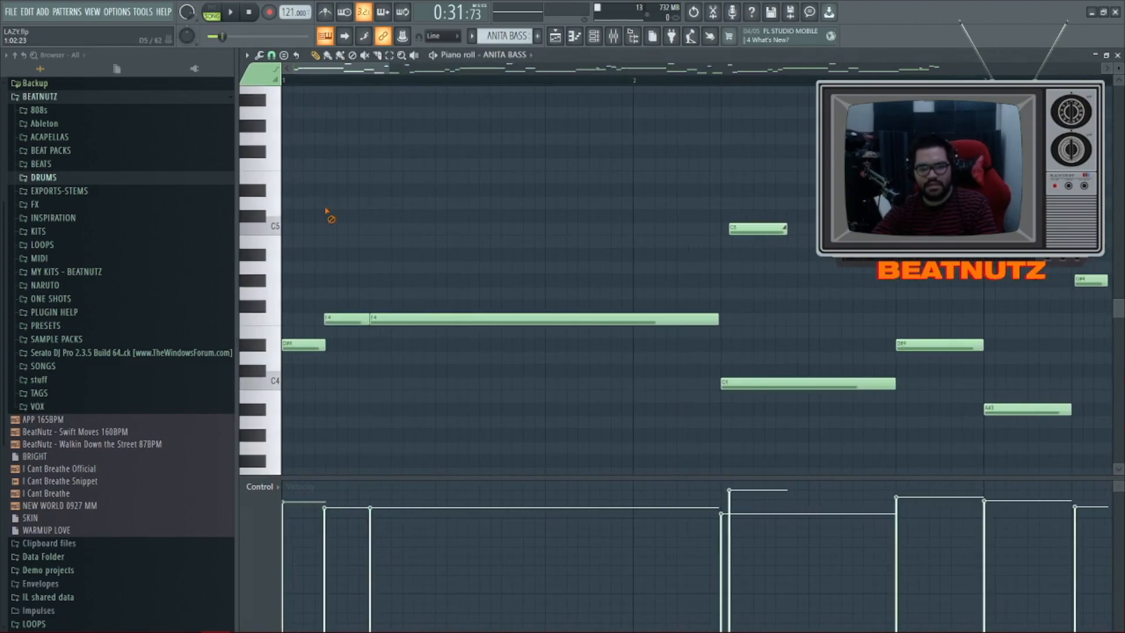
key("space")
scroll(392, 220, "down", 1)
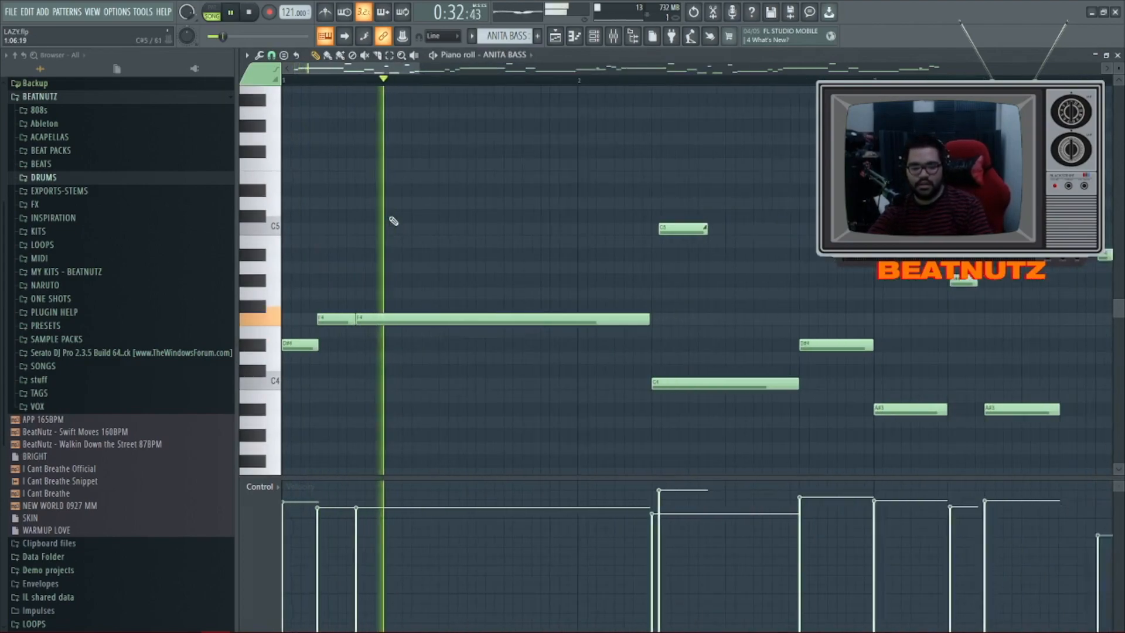
scroll(677, 309, "up", 3)
scroll(586, 309, "up", 3)
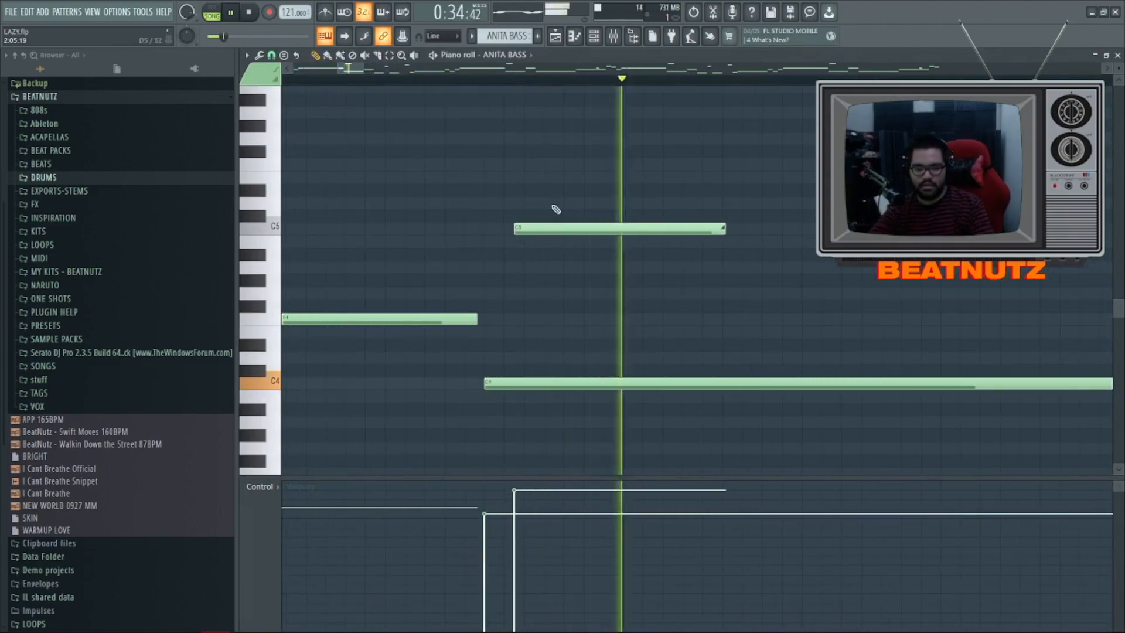
key("space")
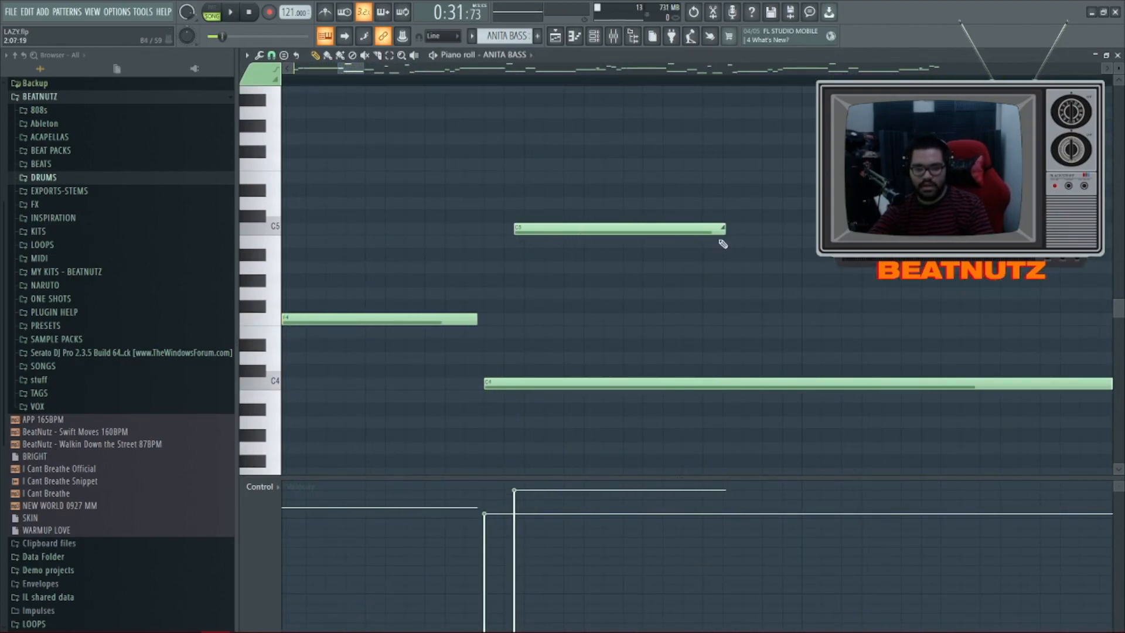
Play the opening bars of the ANITA BASS pattern to hear how the slides lead into bar 3
scroll(718, 231, "down", 6)
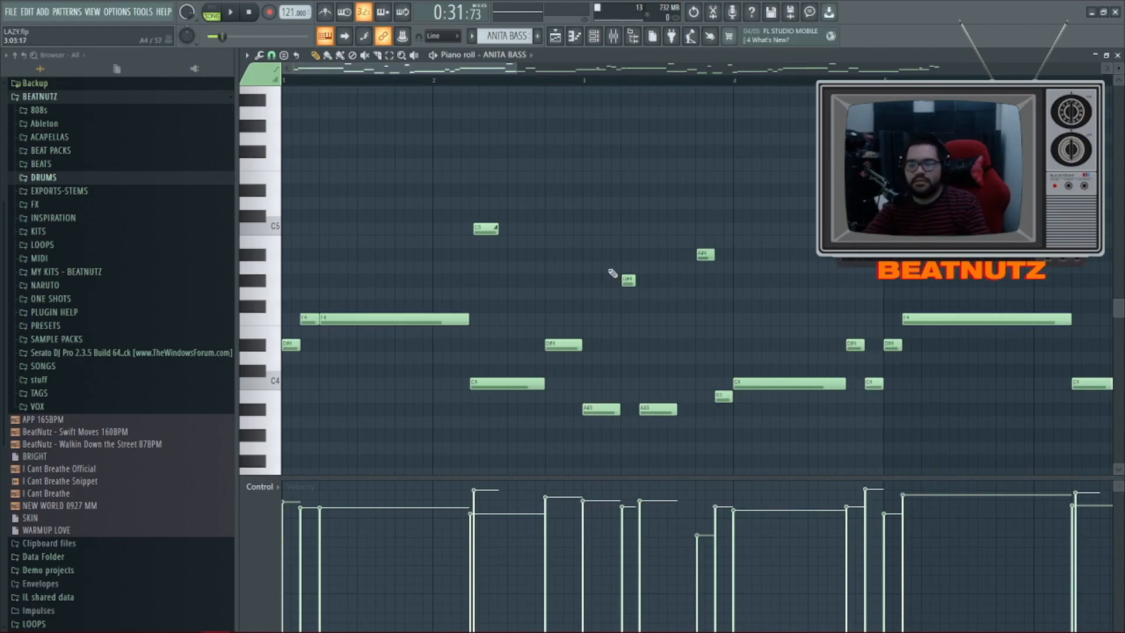
key("space")
scroll(580, 264, "down", 2)
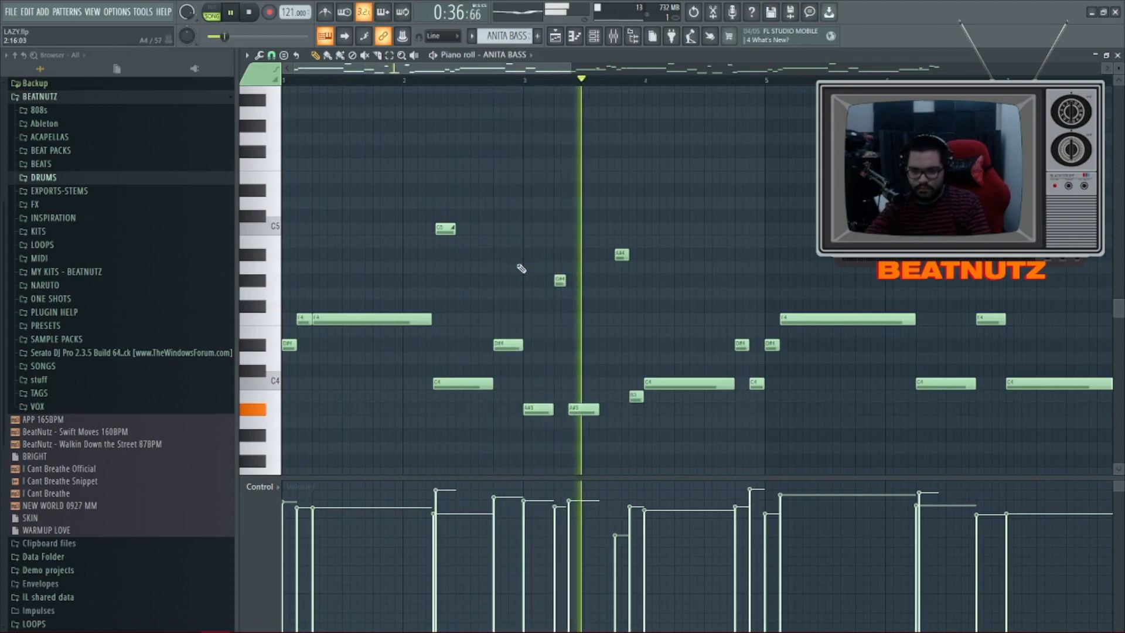
key("space")
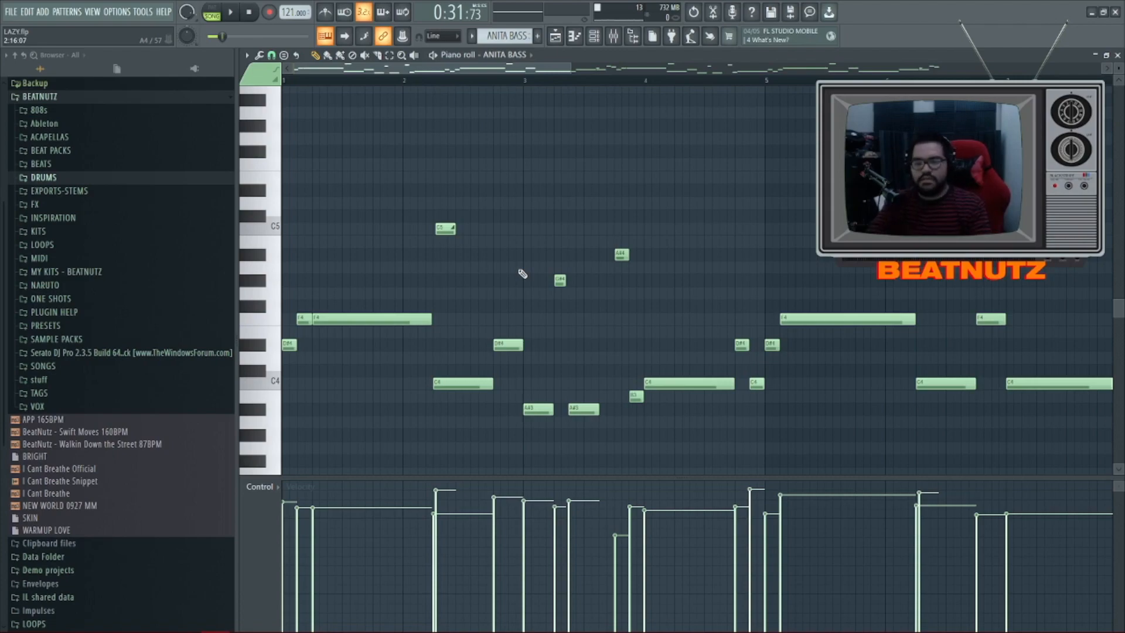
Examine the G#4 note between the two A#3 notes in bar 3 and play the passage
scroll(557, 352, "down", 2)
scroll(542, 337, "up", 3, "ctrl")
scroll(542, 337, "up", 3, "ctrl")
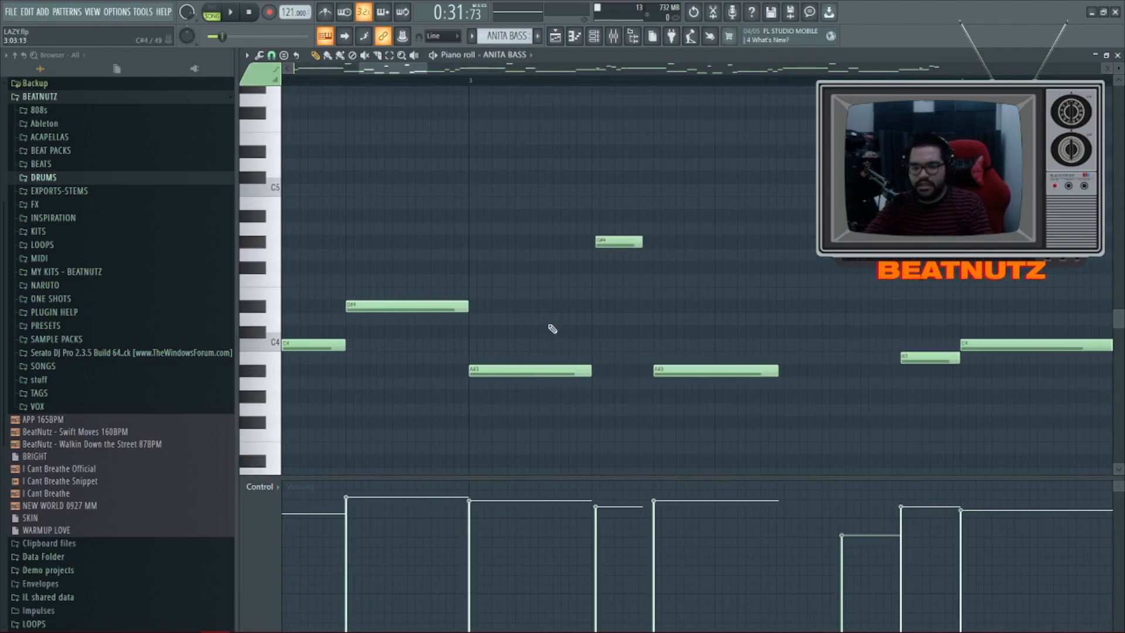
key("space")
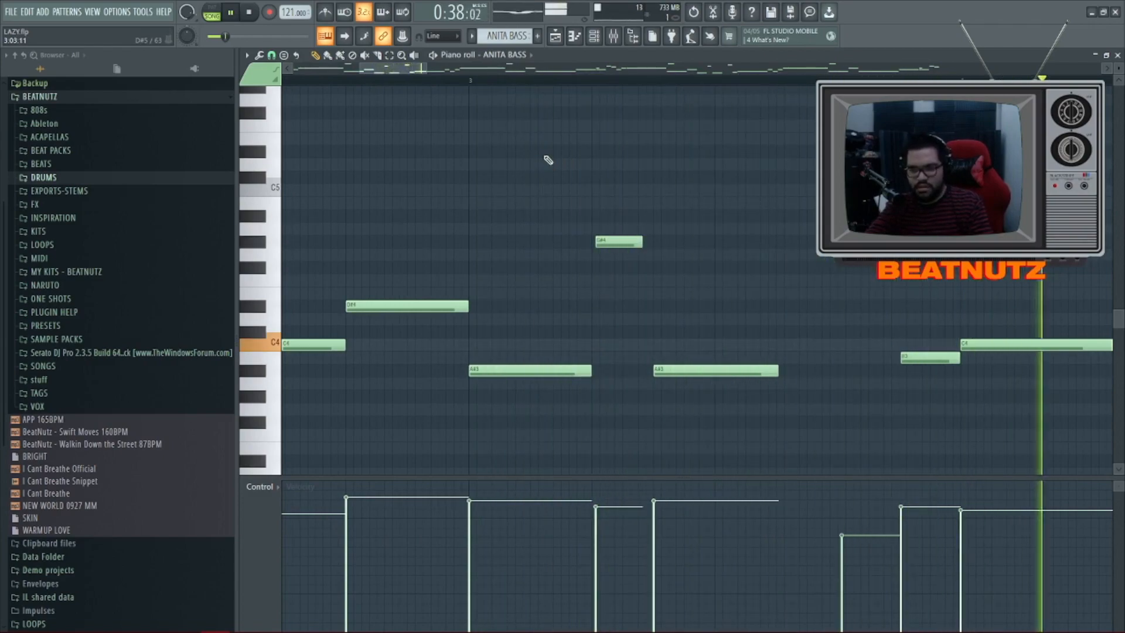
scroll(656, 291, "down", 1, "ctrl")
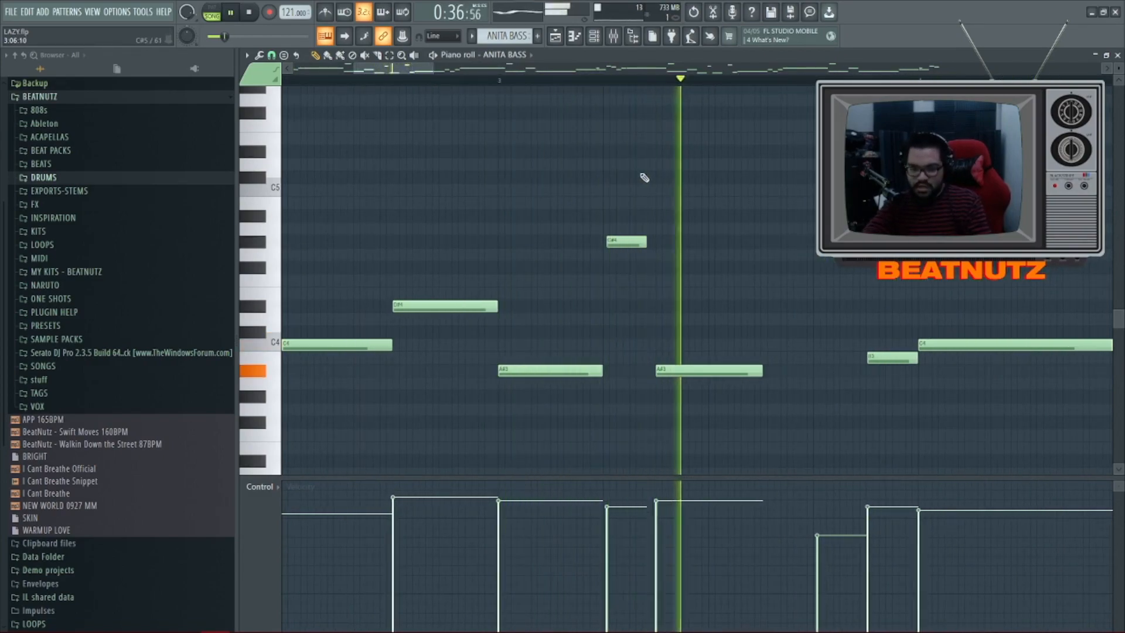
key("space")
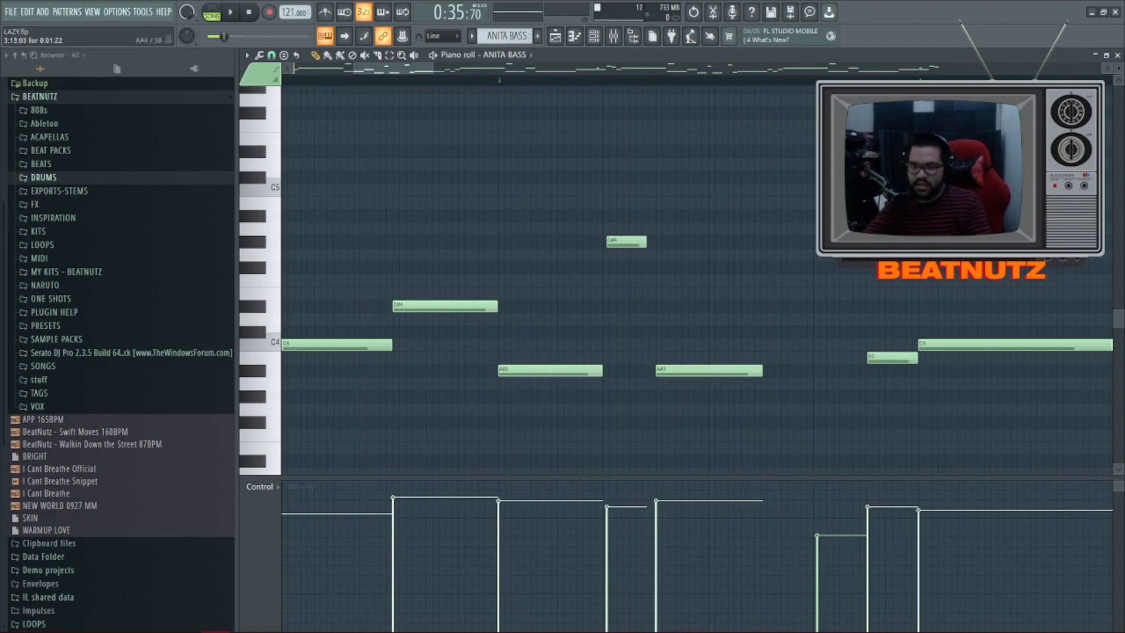
Play the ANITA BASS pattern from bar 3 onward, following the A#4 note and the notes in the remaining bars
left_click_drag(921, 204, 927, 191)
scroll(809, 301, "down", 4, "ctrl")
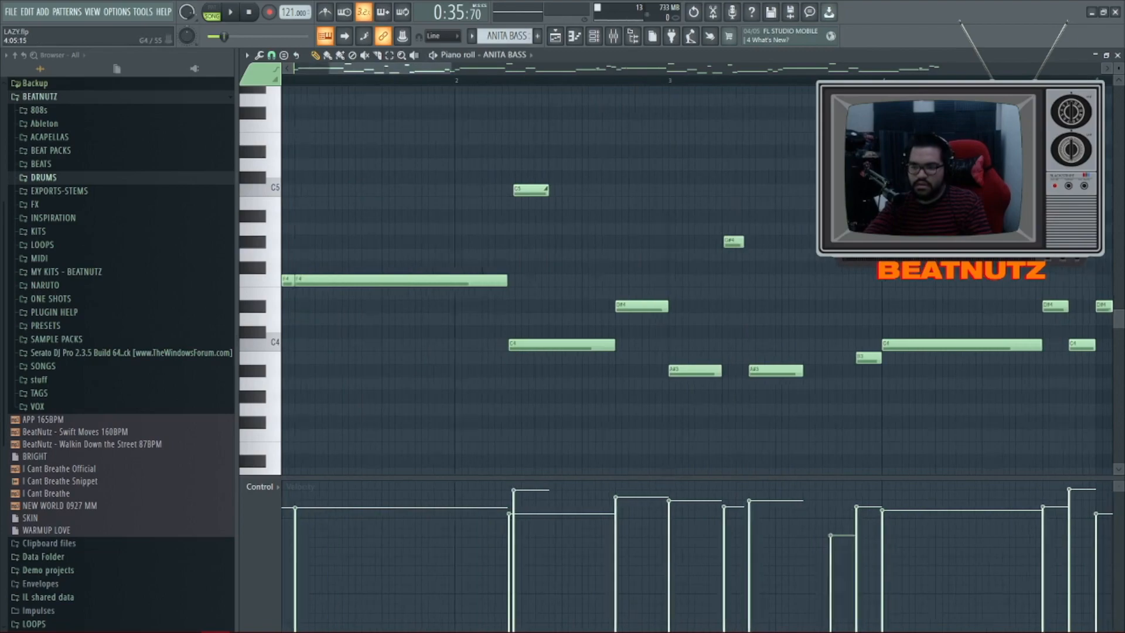
key("space")
scroll(808, 301, "up", 3, "ctrl")
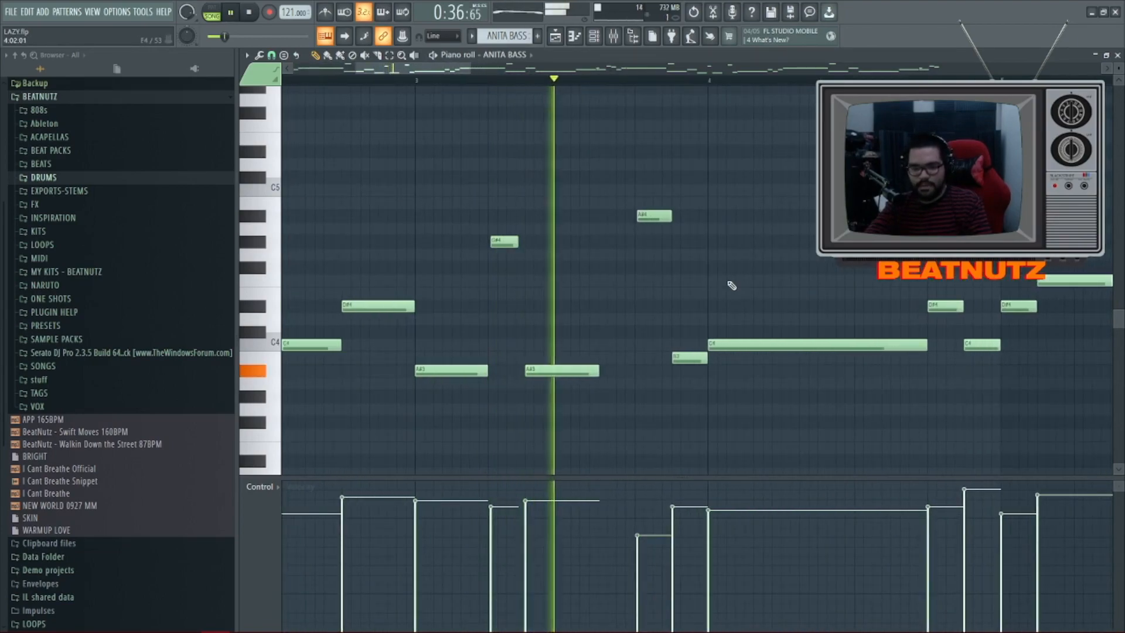
scroll(732, 286, "down", 3, "ctrl")
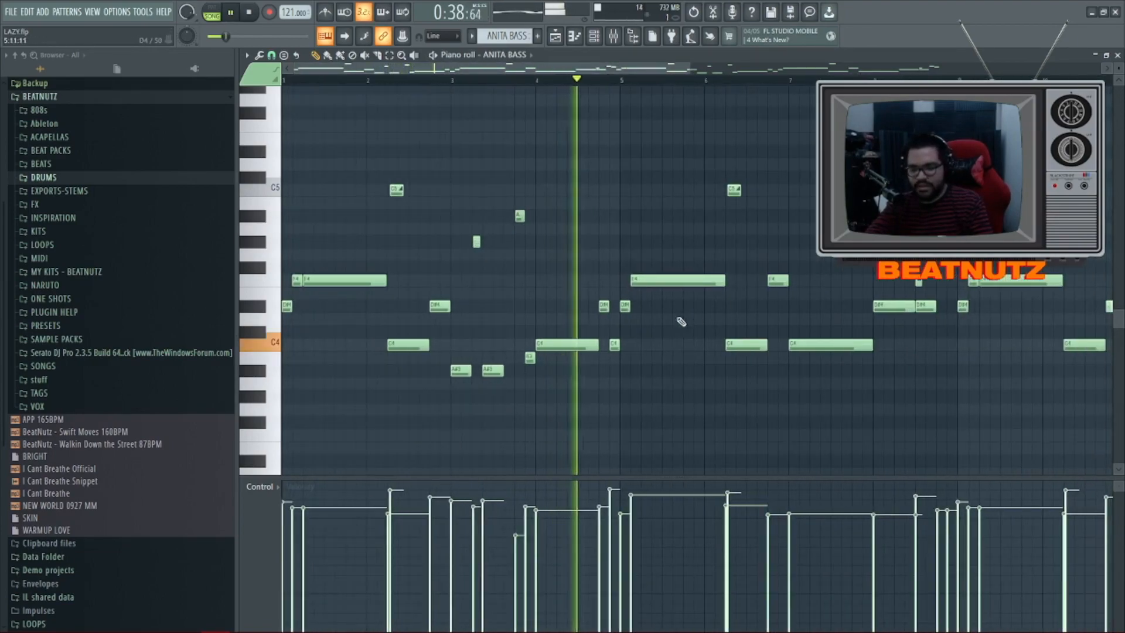
scroll(644, 323, "down", 1, "ctrl")
scroll(624, 330, "down", 1, "ctrl")
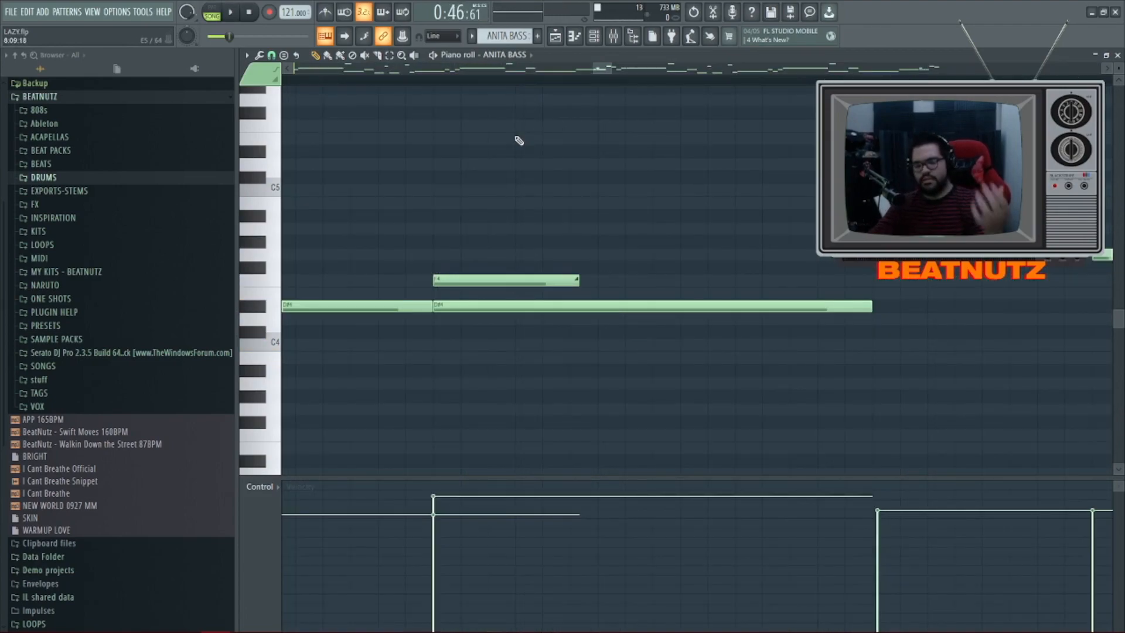
Try shifting the F4 slide note in bar 8 to step 11 and play the result
left_click_drag(529, 287, 733, 278)
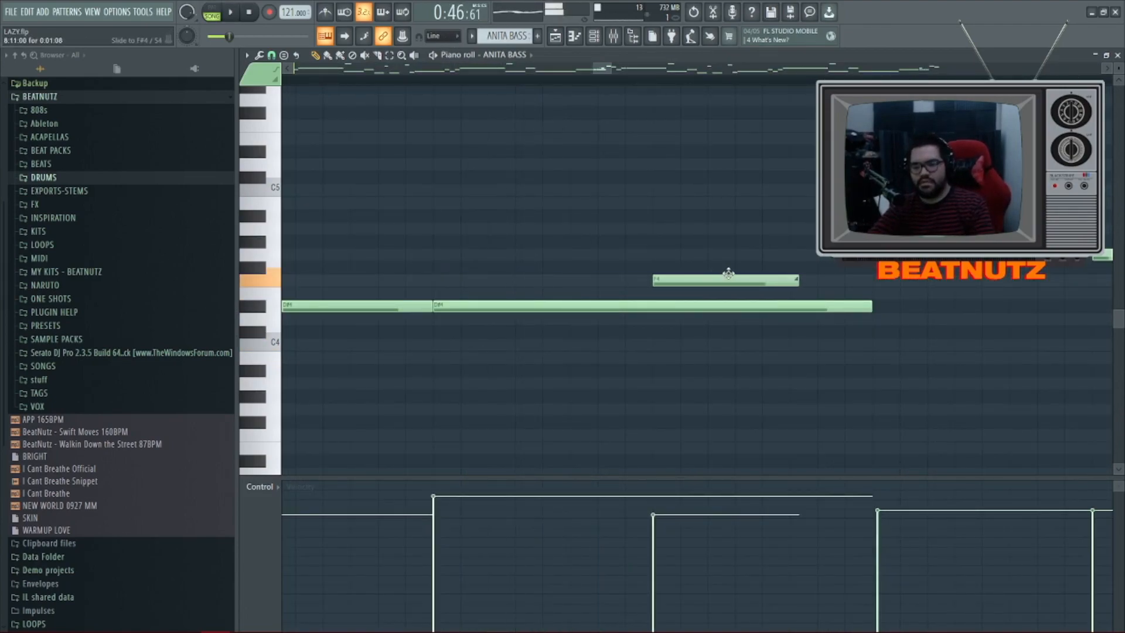
key("space")
key("space")
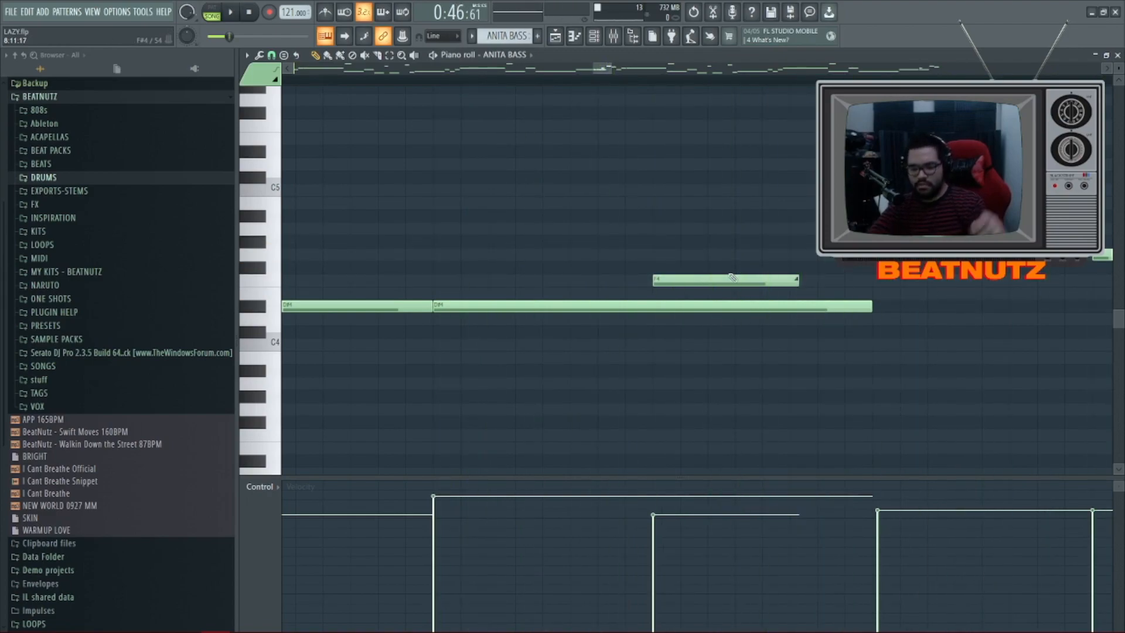
Try raising the shifted bar 8 slide note by one octave to F5 and play the result
left_click(740, 279)
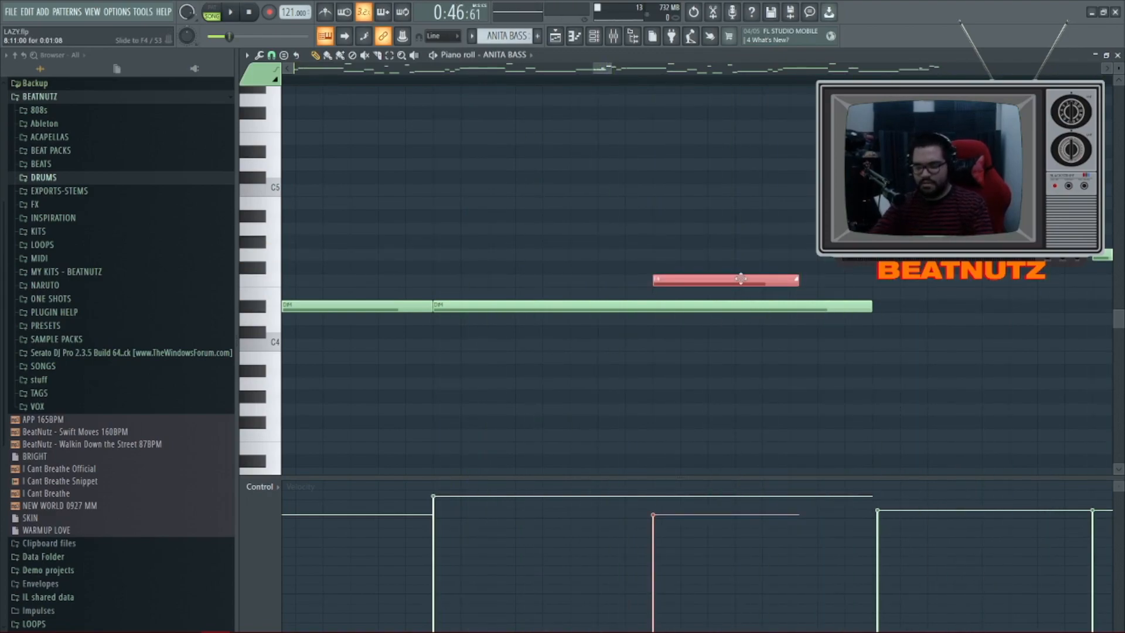
key("ctrl+Up")
key("space")
key("space")
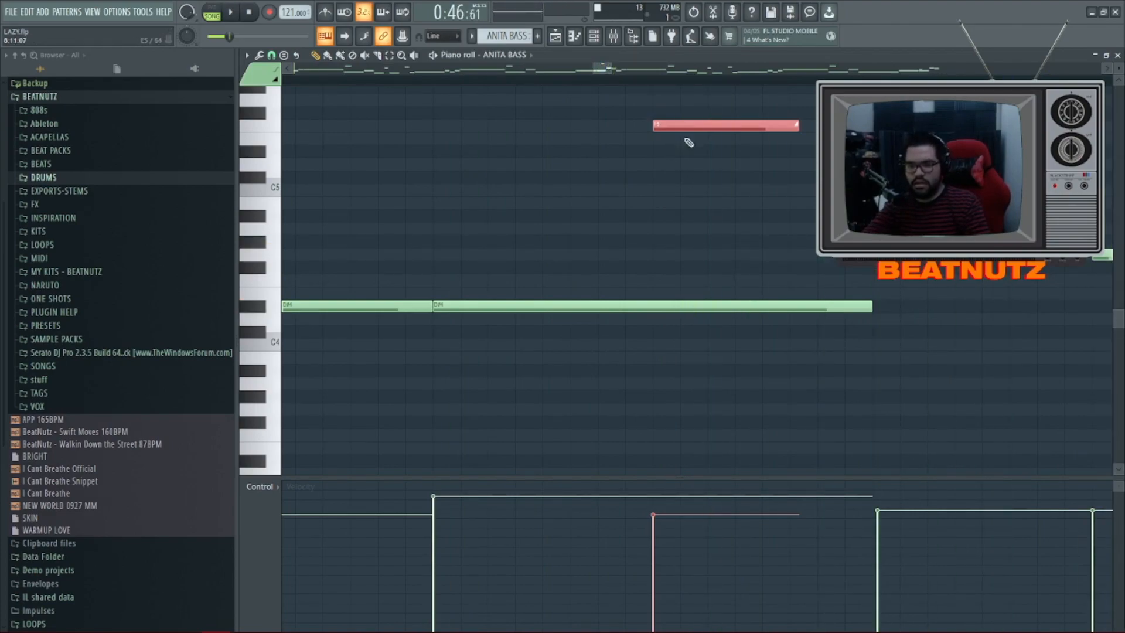
Return the slide note to step 9 of bar 8, play it at F5, and lower it one octave to F4
left_click_drag(687, 129, 482, 130)
key("space")
key("space")
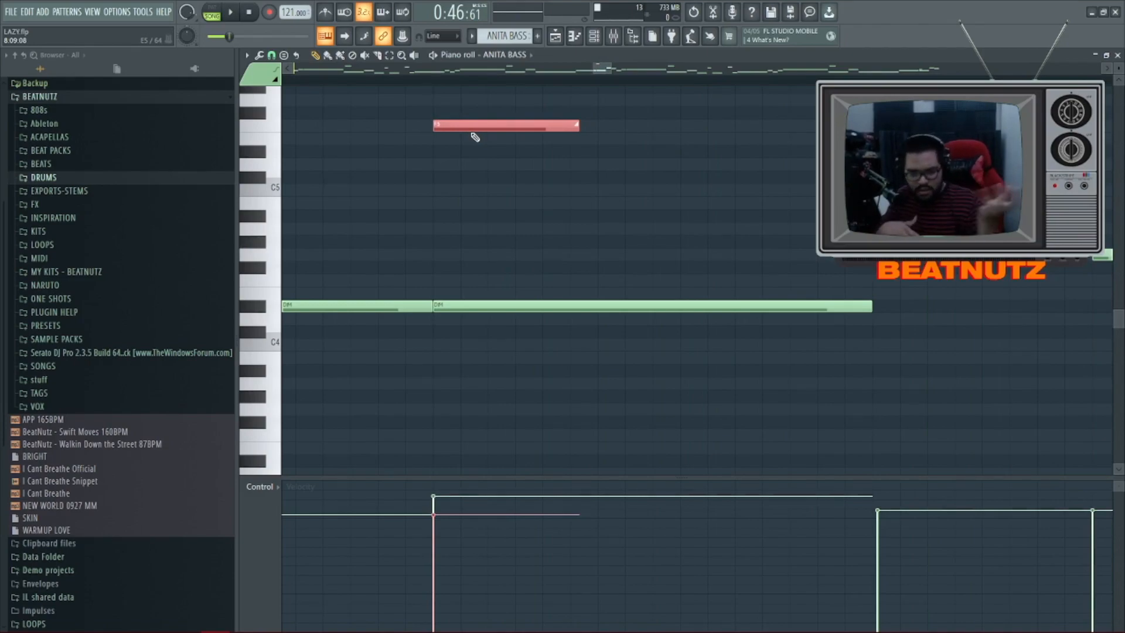
key("ctrl+Down")
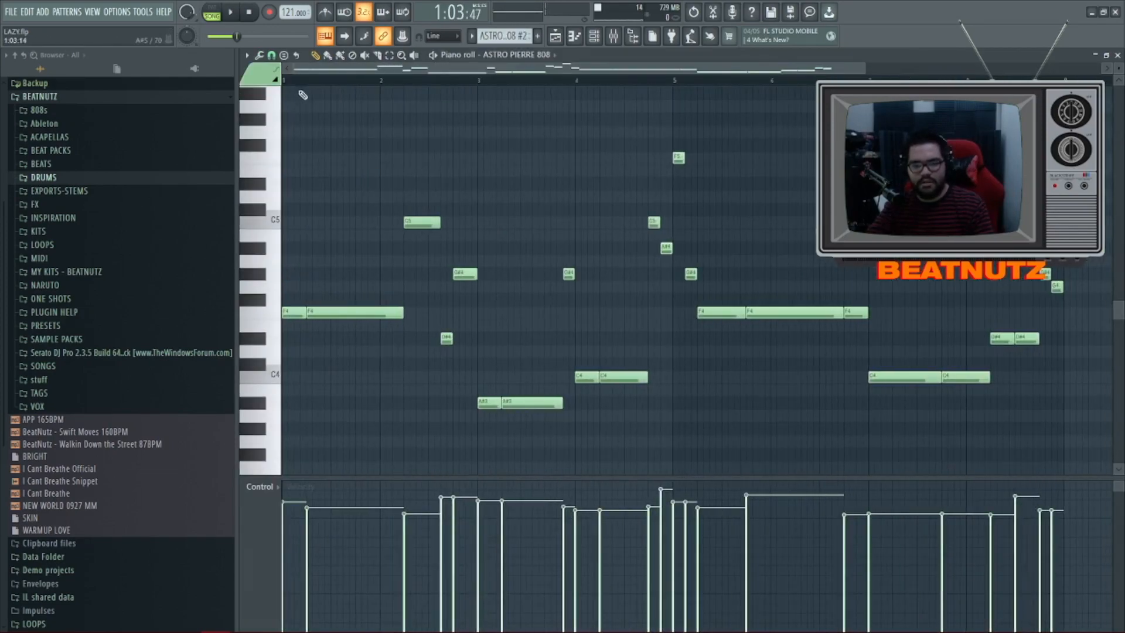
Play the song with the ASTRO PIERRE 808 #2 notes on display, following them through all eight bars
key("space")
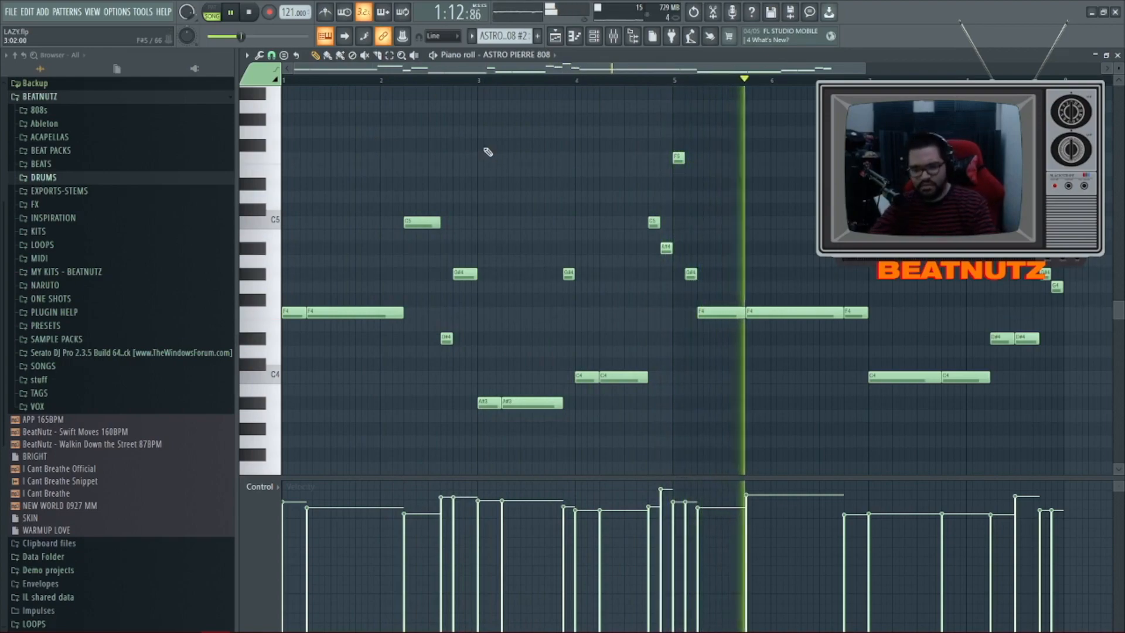
scroll(485, 153, "down", 2)
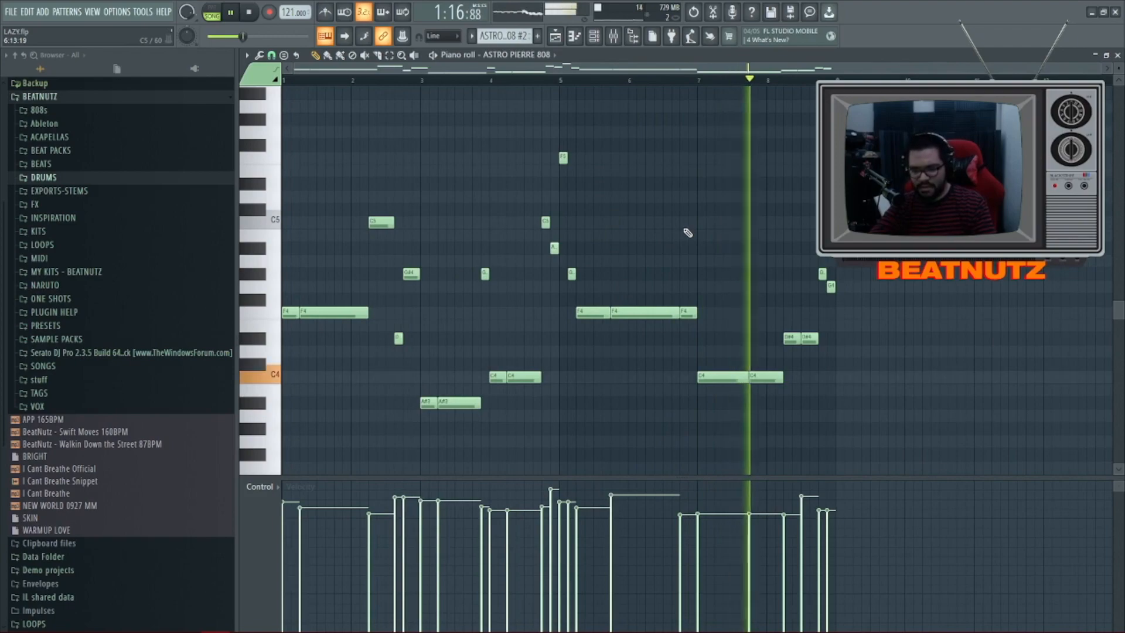
scroll(897, 364, "up", 2)
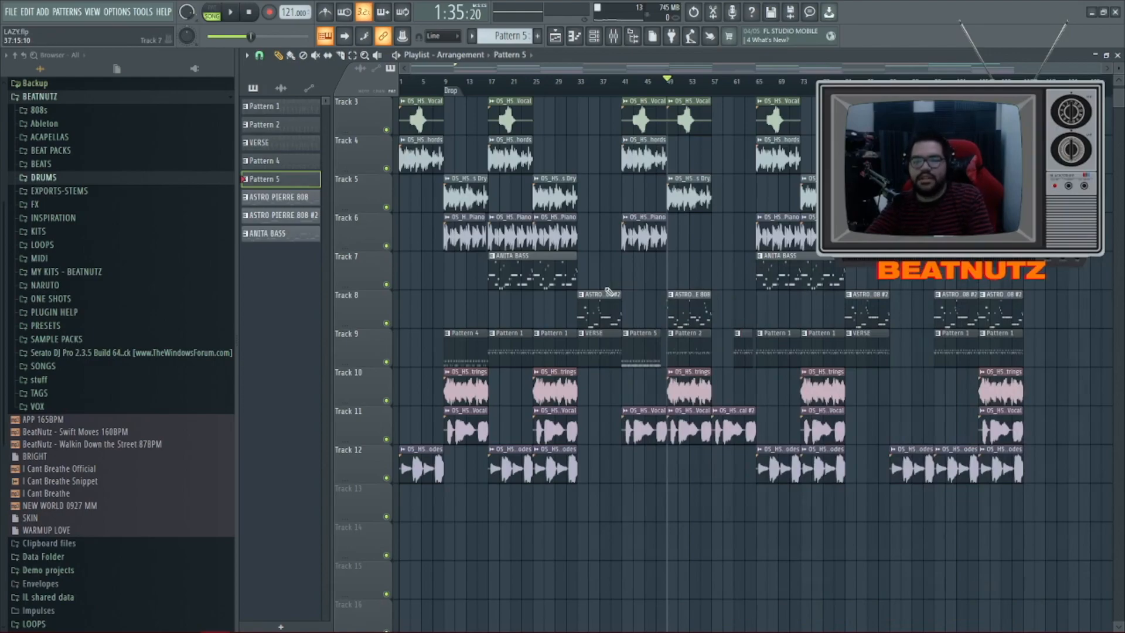
Open the ASTRO PIERRE 808 #2 clip's notes and play the pattern alone in pattern mode
double_click(609, 291)
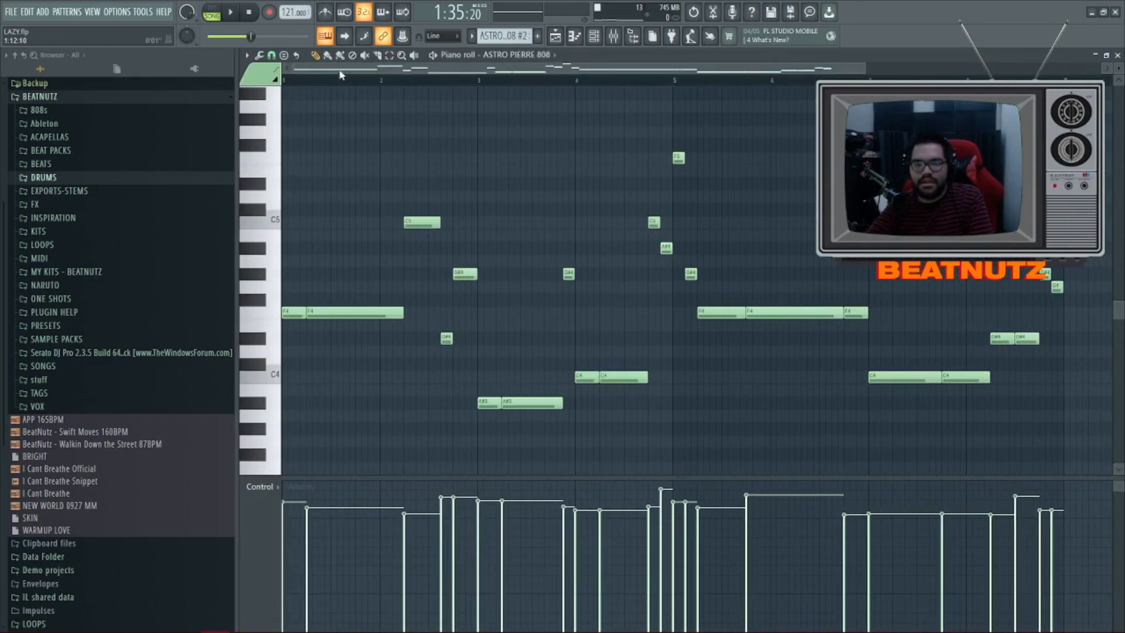
left_click(211, 13)
key("space")
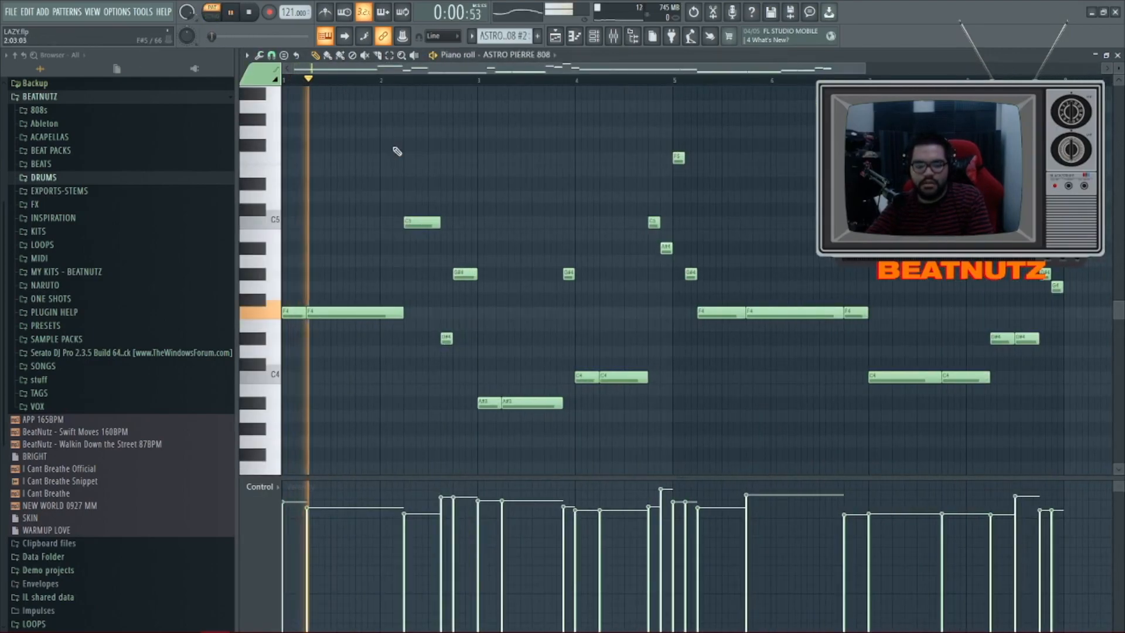
scroll(404, 156, "down", 1, "ctrl")
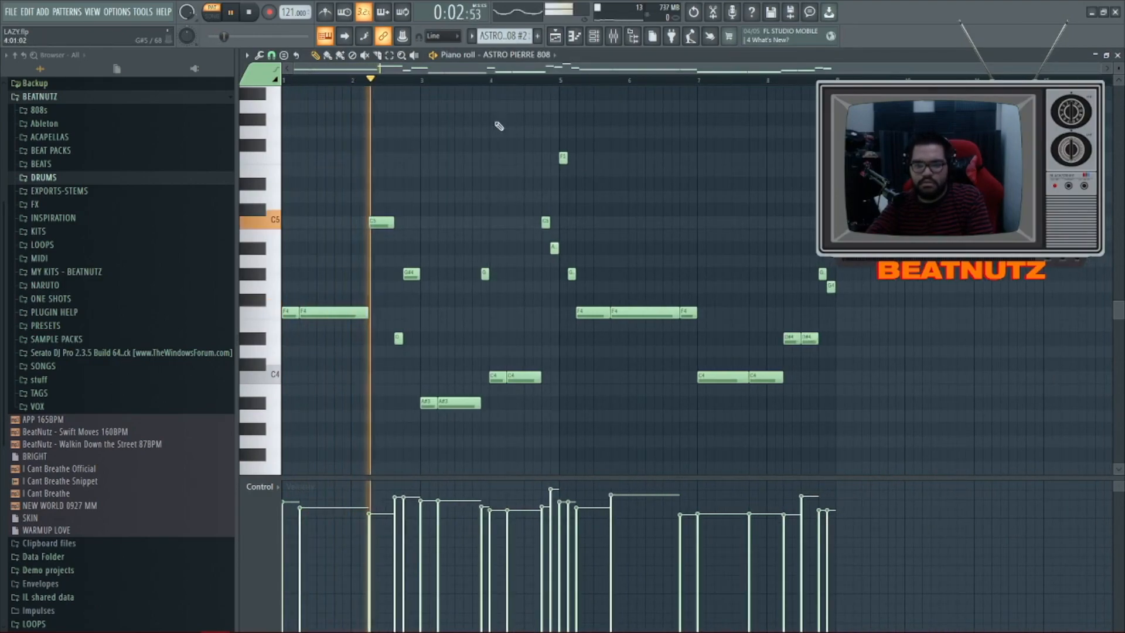
left_click_drag(548, 70, 570, 70)
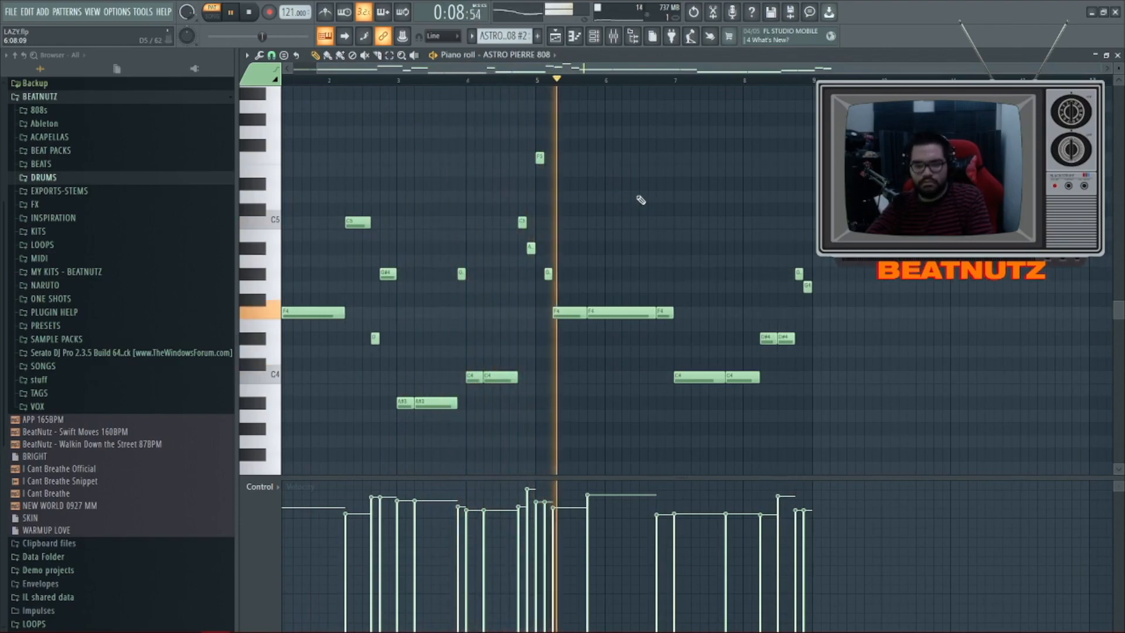
Return to the playlist, open the ASTRO PIERRE 808 clip's notes on Track 8 and play them in song mode
left_click(557, 37)
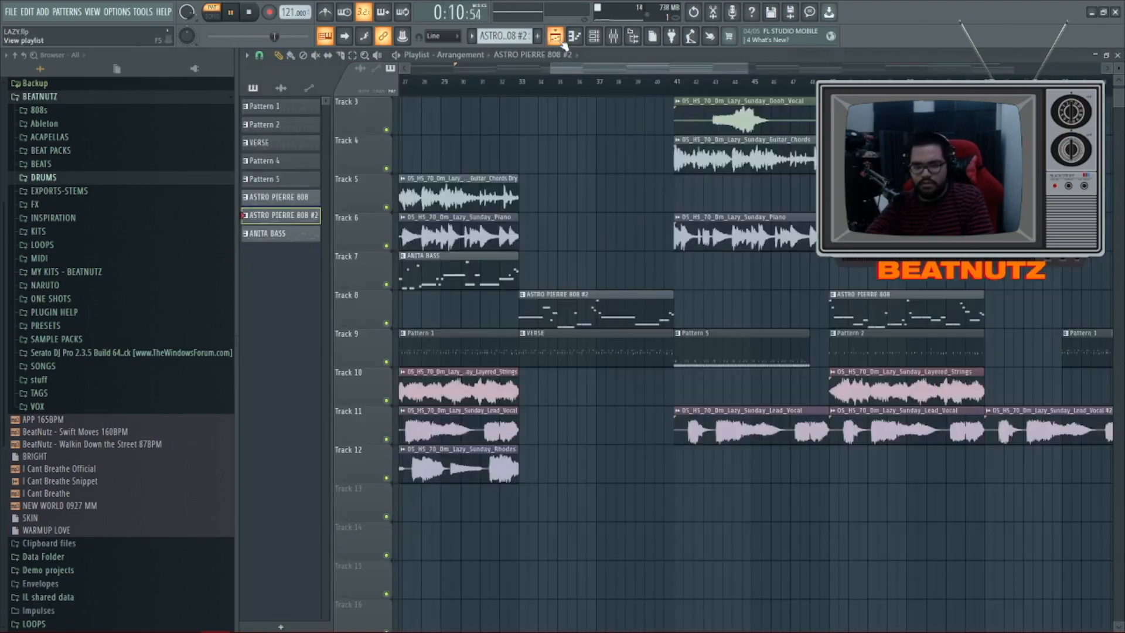
scroll(733, 307, "up", 4)
scroll(703, 309, "up", 2)
double_click(664, 304)
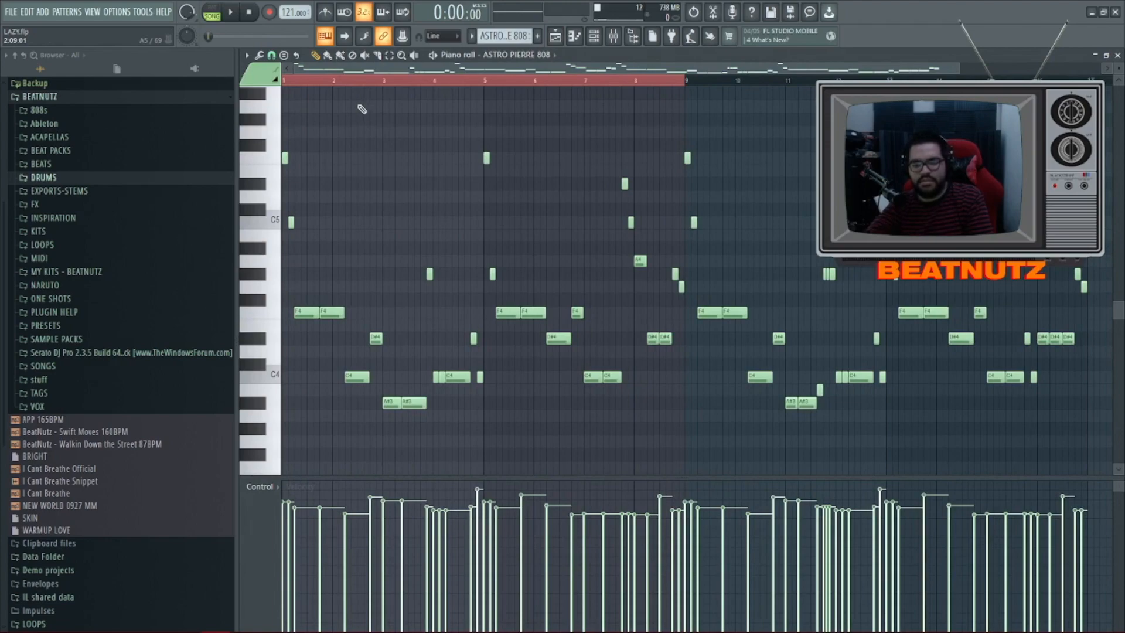
key("space")
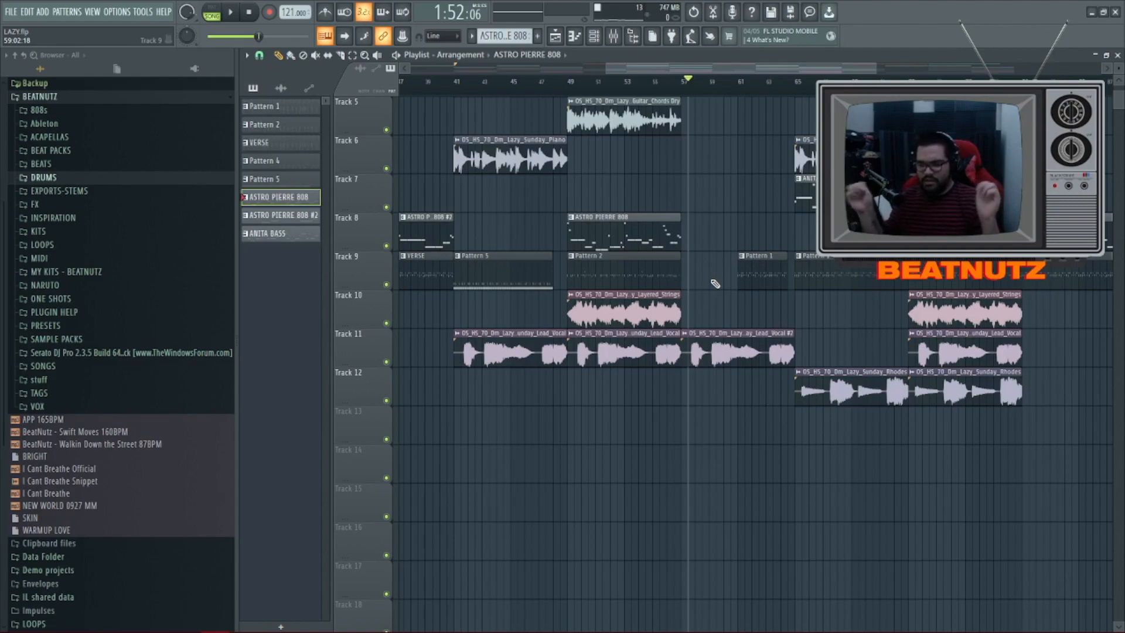
Play the arrangement from about bar 61 into the section where ANITA BASS and the Rhodes come in
scroll(720, 253, "up", 2)
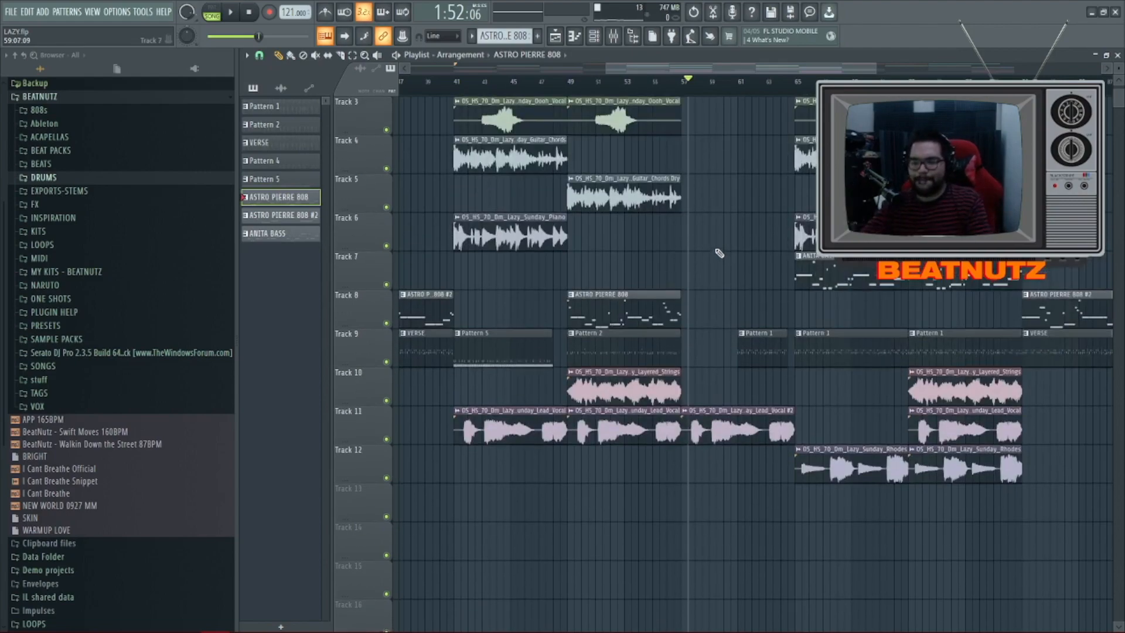
scroll(749, 259, "up", 4)
left_click(710, 82)
key("space")
scroll(788, 313, "down", 5)
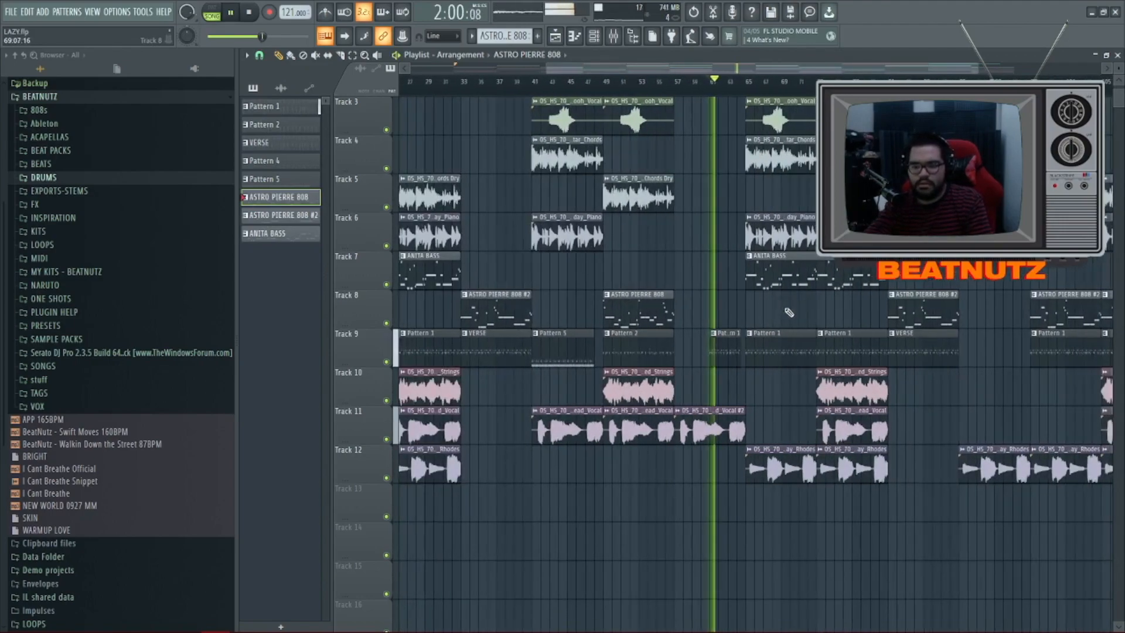
scroll(791, 316, "down", 3)
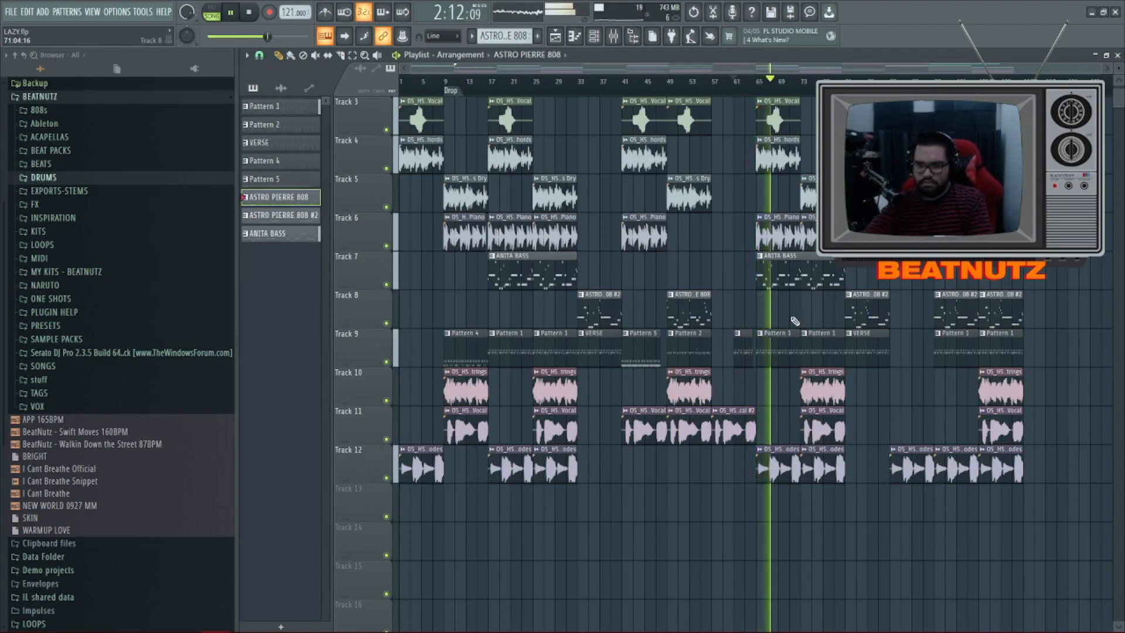
scroll(787, 314, "down", 1)
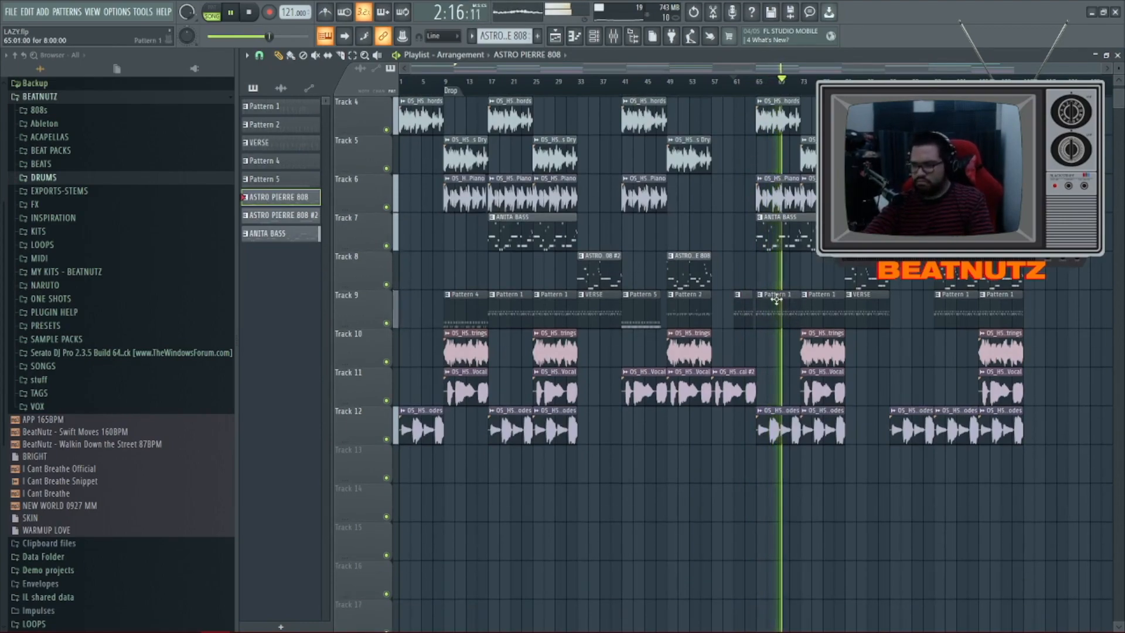
Open the mixer, move its window so the first tracks are in view, and stop playback
key("F9")
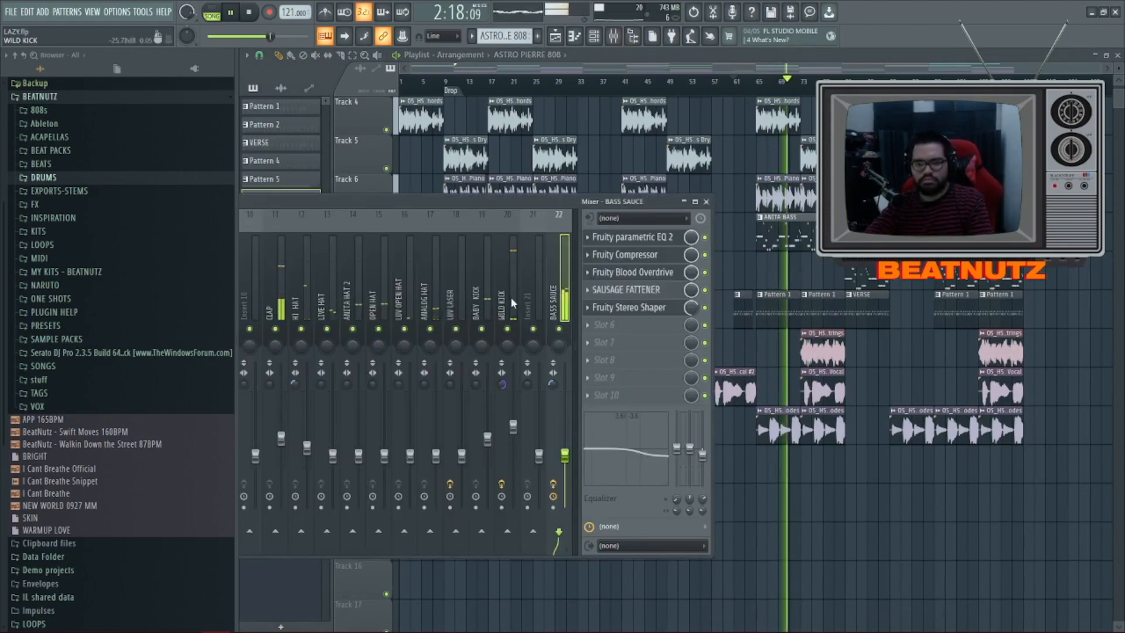
scroll(536, 297, "up", 1)
left_click_drag(383, 201, 700, 148)
key("space")
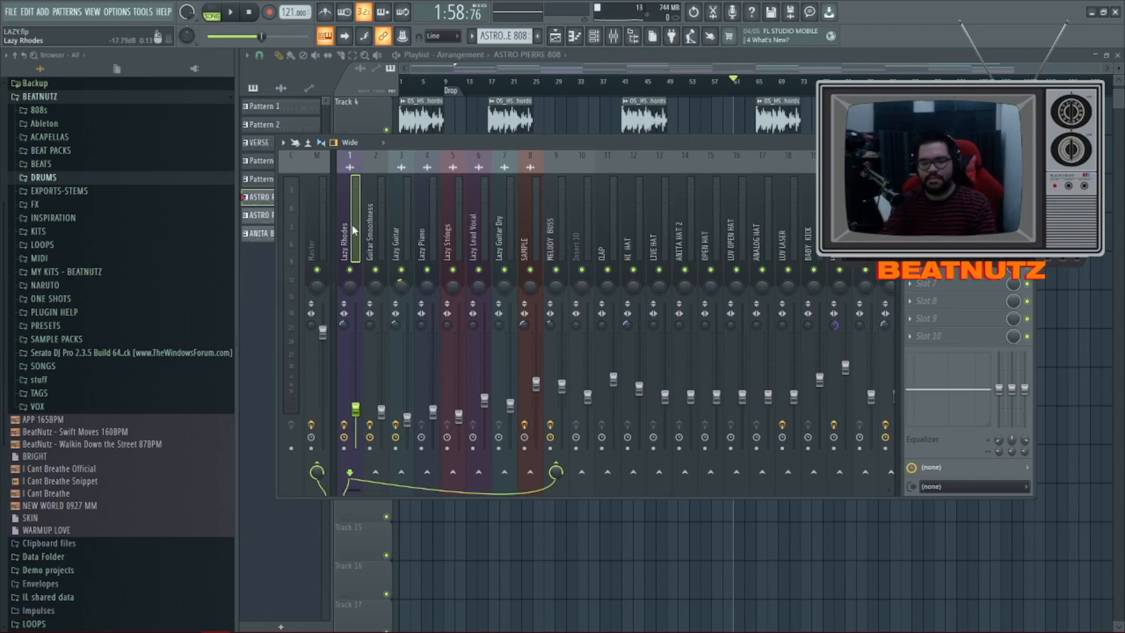
Go through the mixer tracks from Lazy Rhodes to SAMPLE and MELODY BUSS, then back to Lazy Rhodes
key("Right")
key("Right")
key("Right")
key("Right")
key("Right")
key("Right")
key("Right")
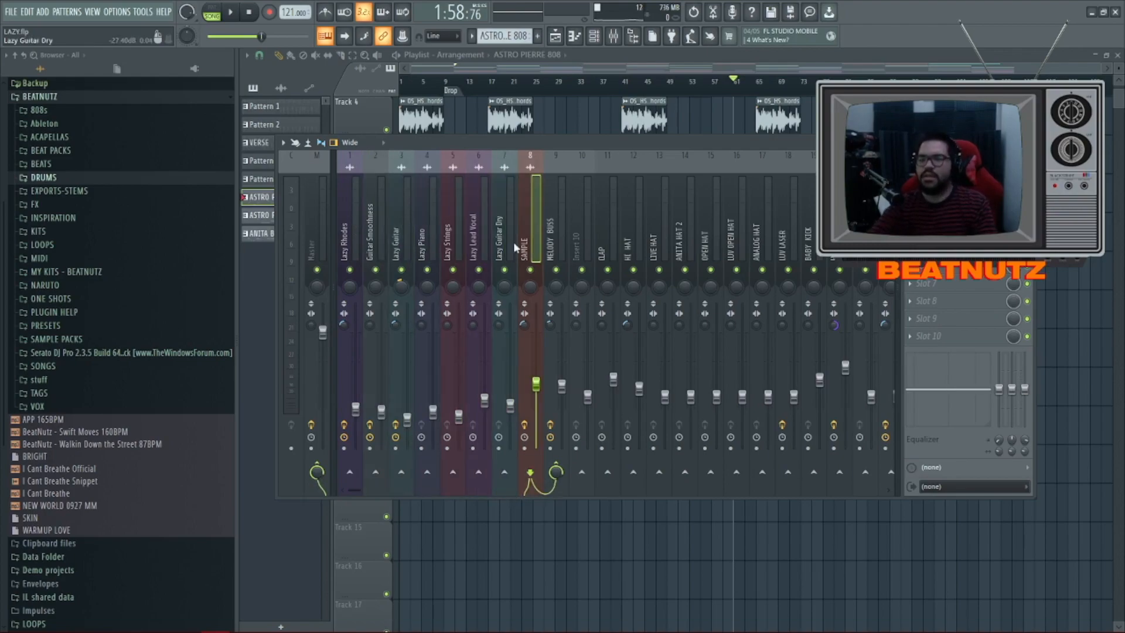
left_click(606, 237)
left_click(553, 218)
left_click(530, 216)
left_click(483, 217)
left_click(451, 216)
left_click(406, 216)
left_click(385, 219)
left_click(361, 223)
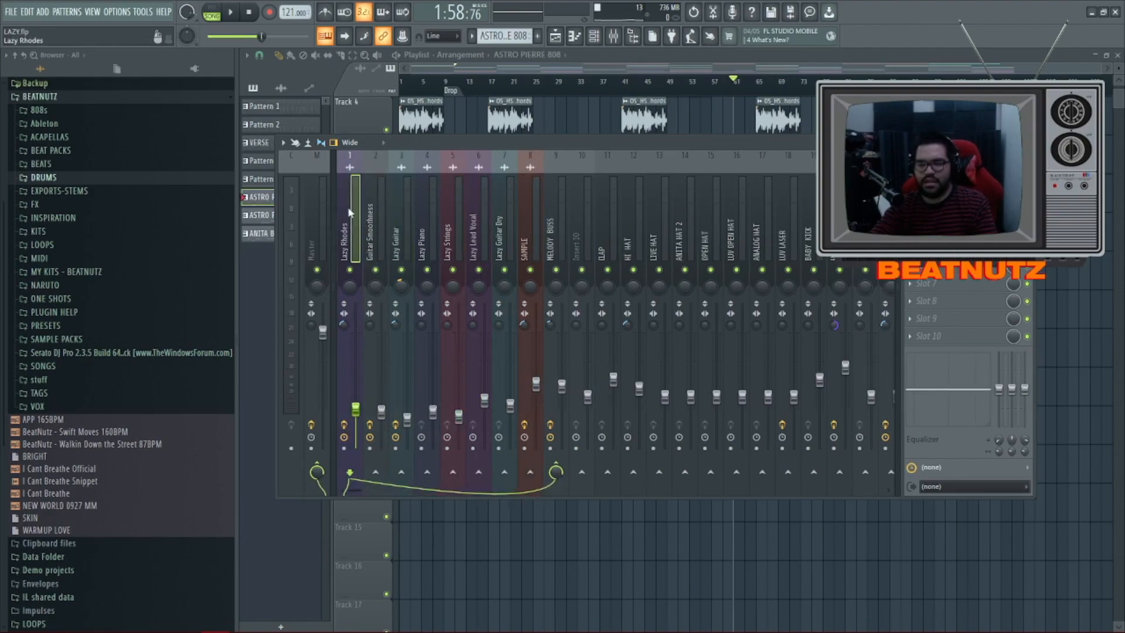
Cut the low EQ band of the Lazy Rhodes mixer track fully and play a short check
left_click_drag(913, 389, 917, 424)
key("space")
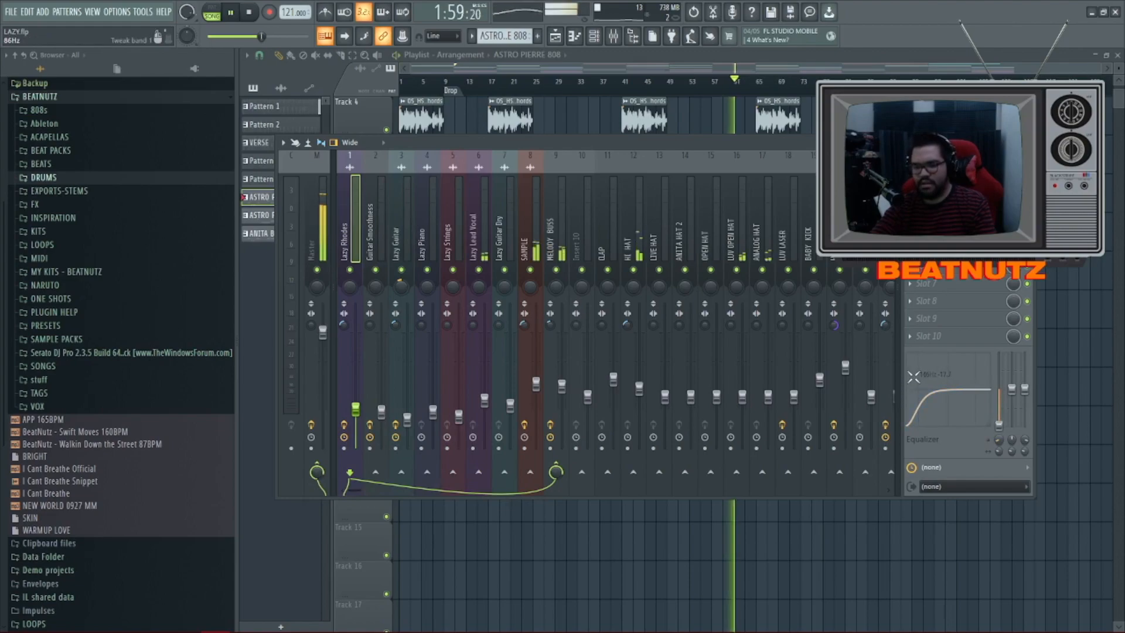
key("space")
Compare the mixer settings of the Lazy Lead Vocal, Rhodes, guitar, piano and strings tracks
left_click(484, 236)
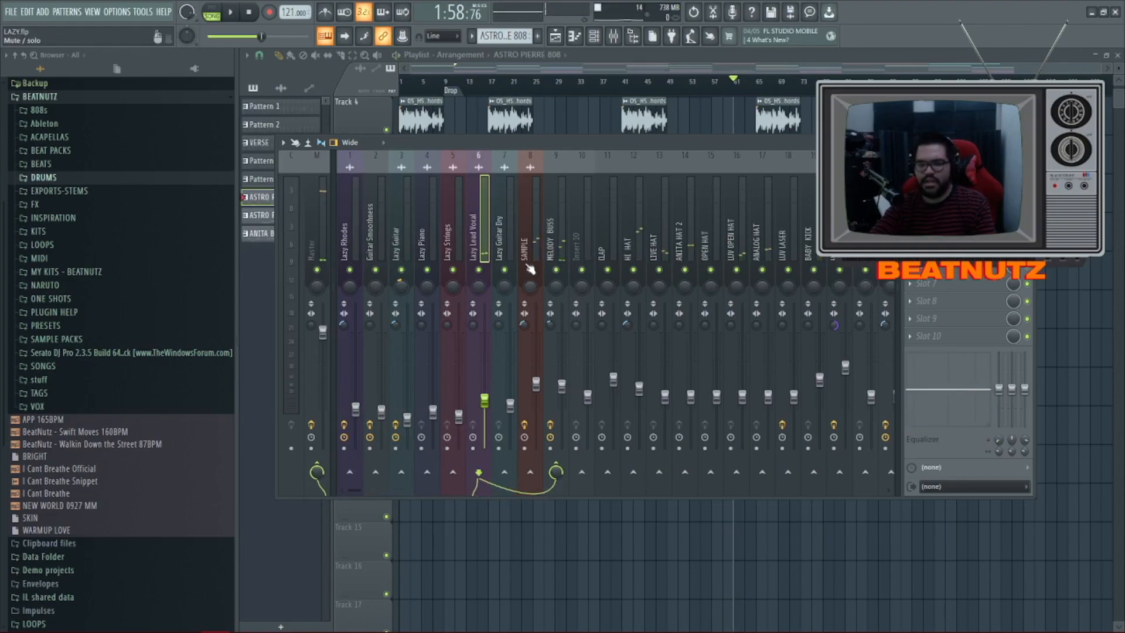
left_click(344, 226)
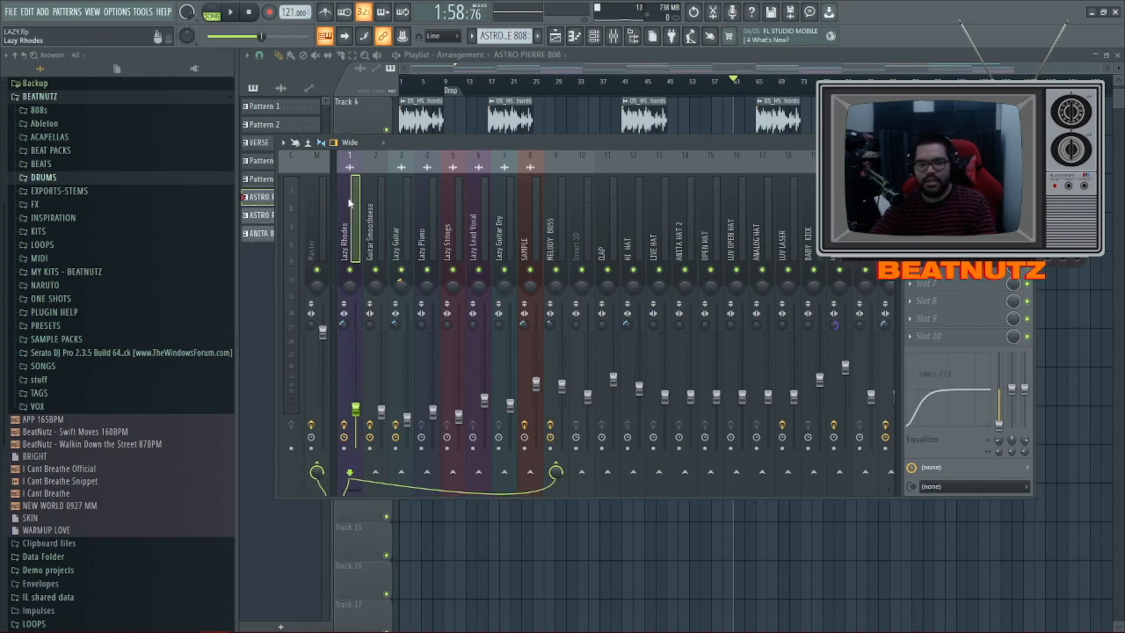
left_click(368, 210)
left_click(417, 211)
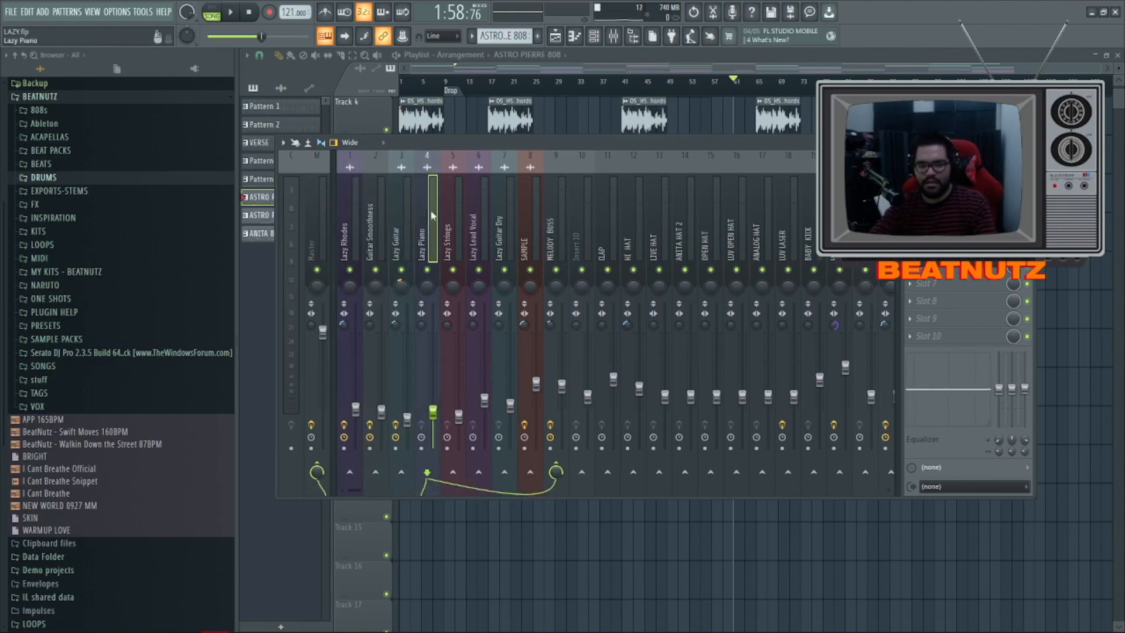
left_click(452, 214)
Solo the Lazy Rhodes mixer track and play it from the start of the song
left_click(347, 252)
right_click(349, 269)
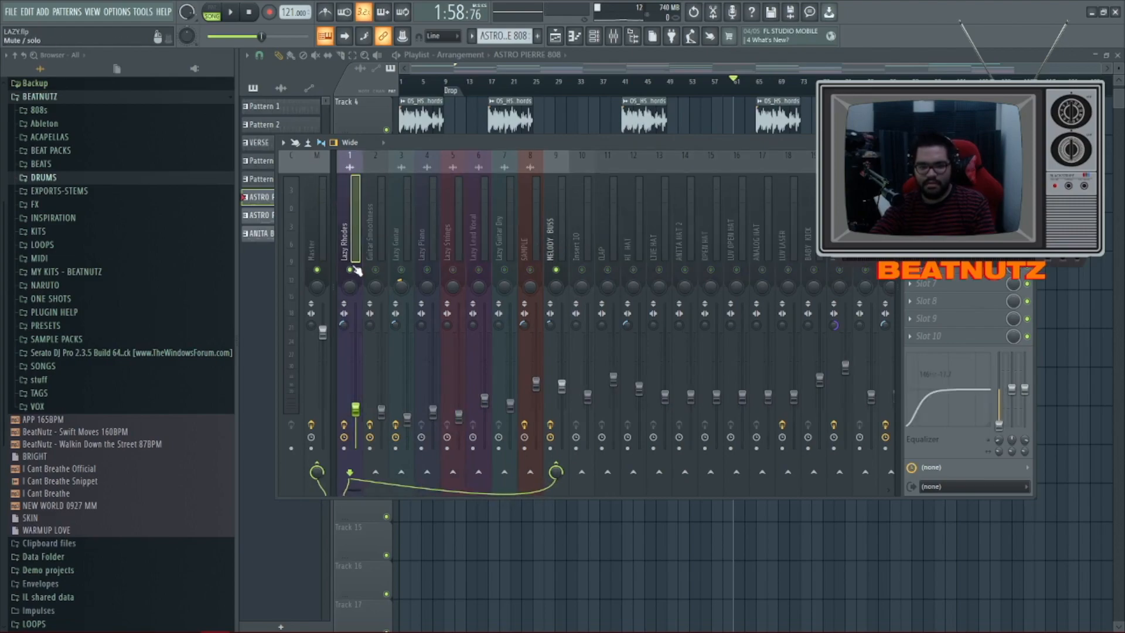
left_click(460, 100)
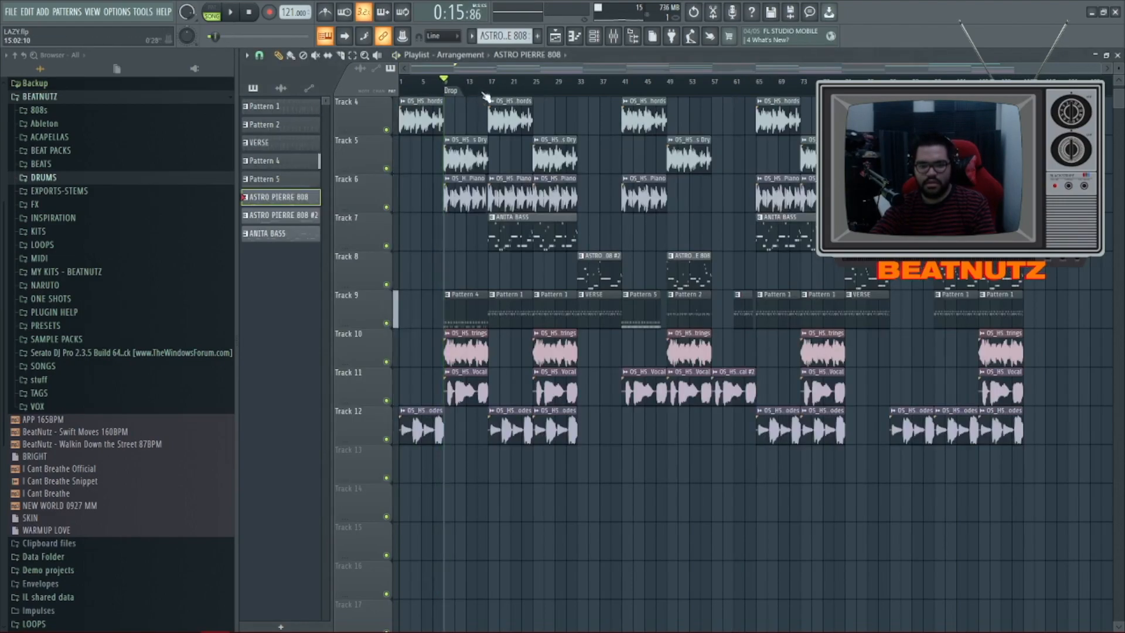
key("space")
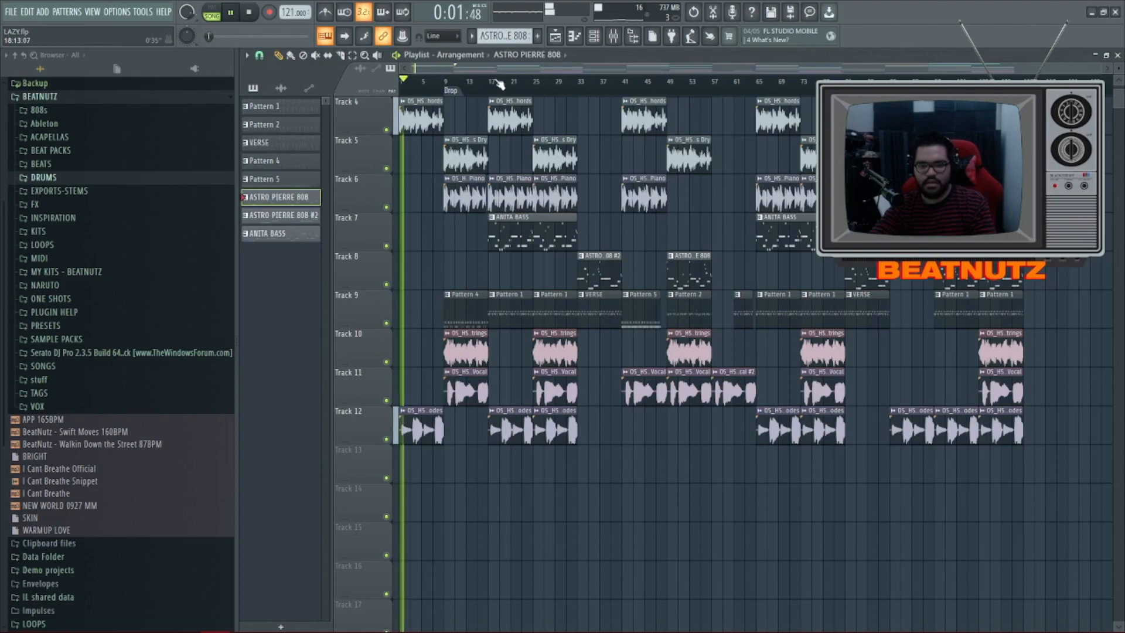
key("F9")
key("space")
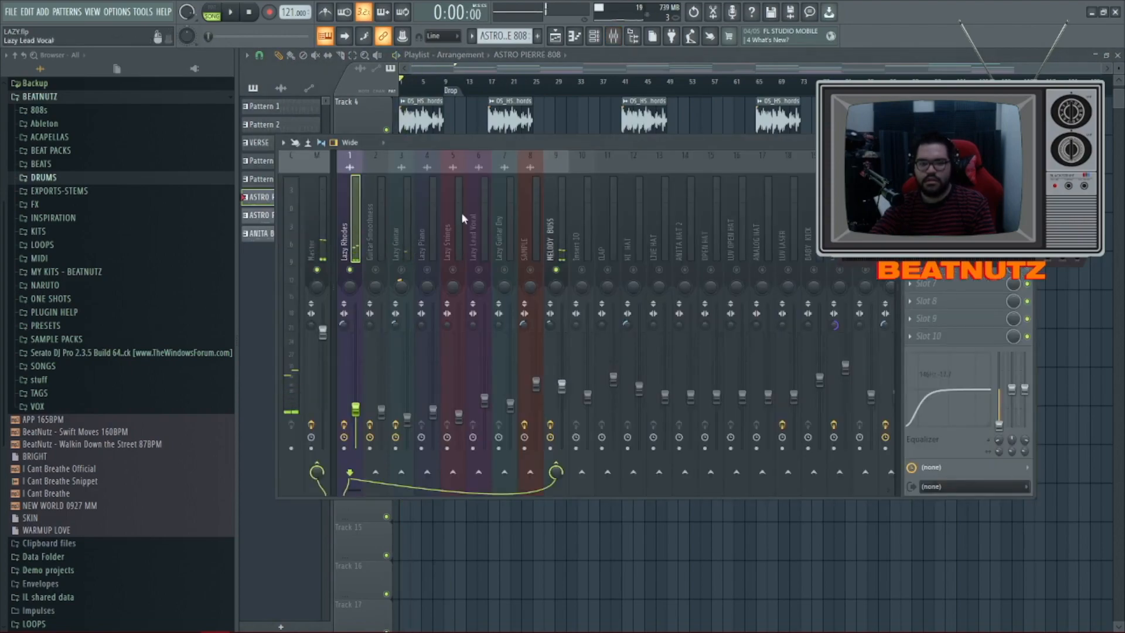
Open the Fruity Reeverb 2 effect on Lazy Rhodes and play the soloed track through it
left_click(952, 178)
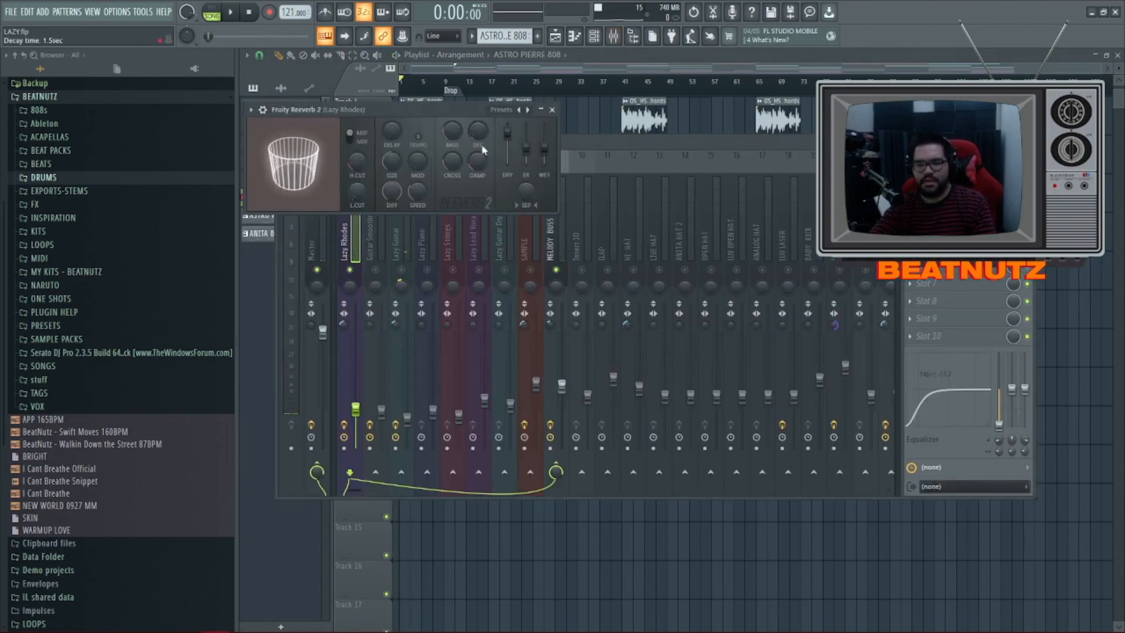
left_click(354, 239)
key("space")
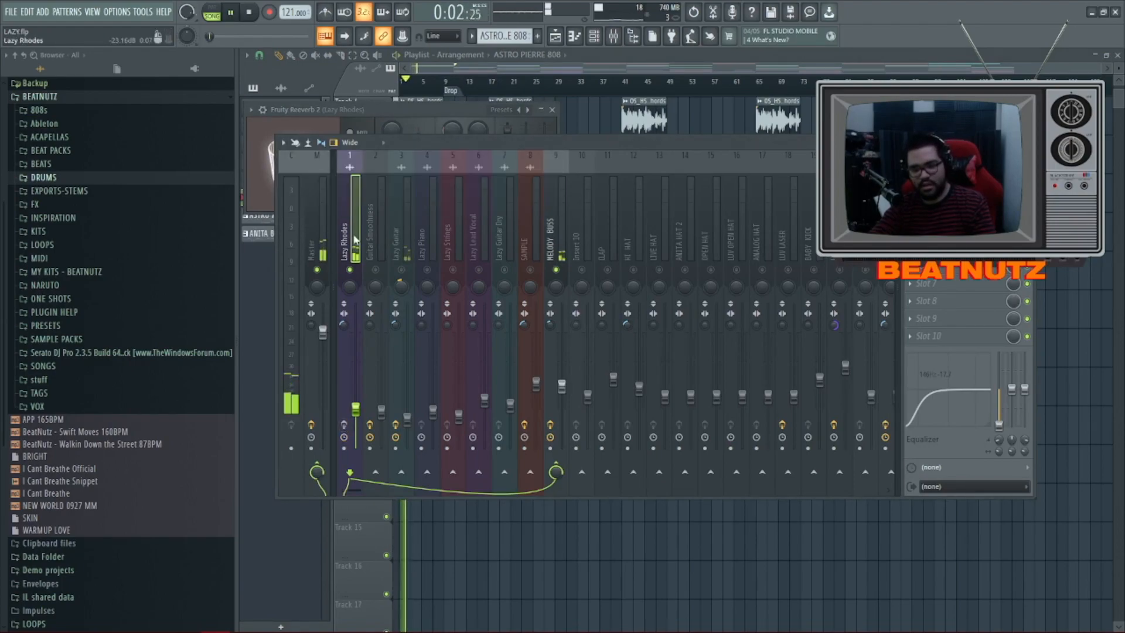
key("space")
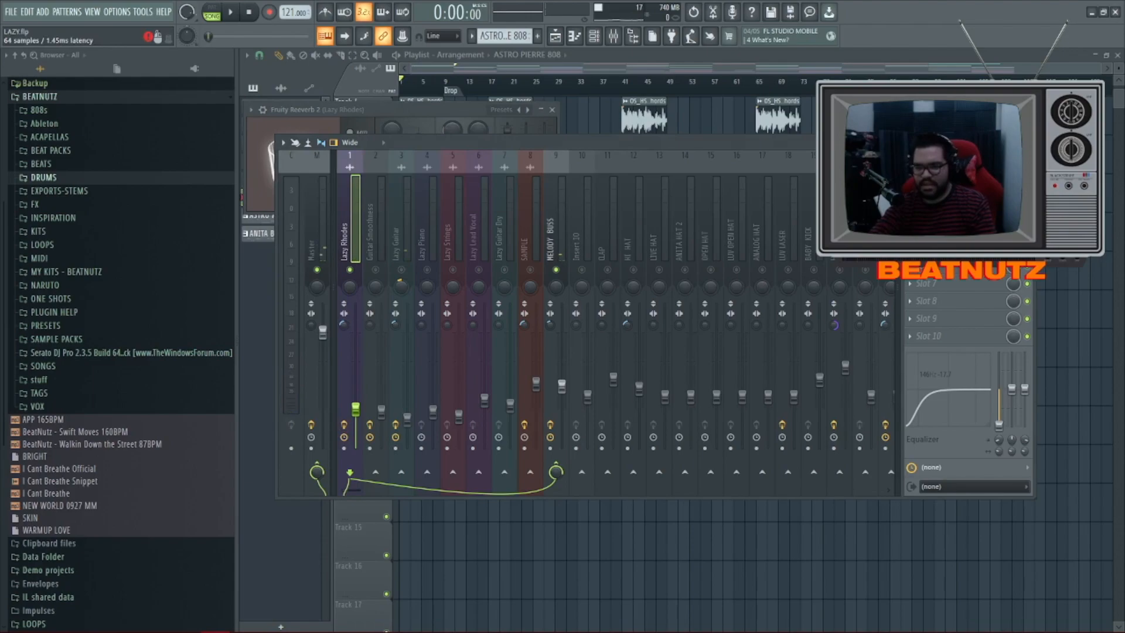
Examine the Fruity Reeverb 2 settings on Lazy Rhodes, with the effect window moved toward the middle of the mixer
left_click(949, 195)
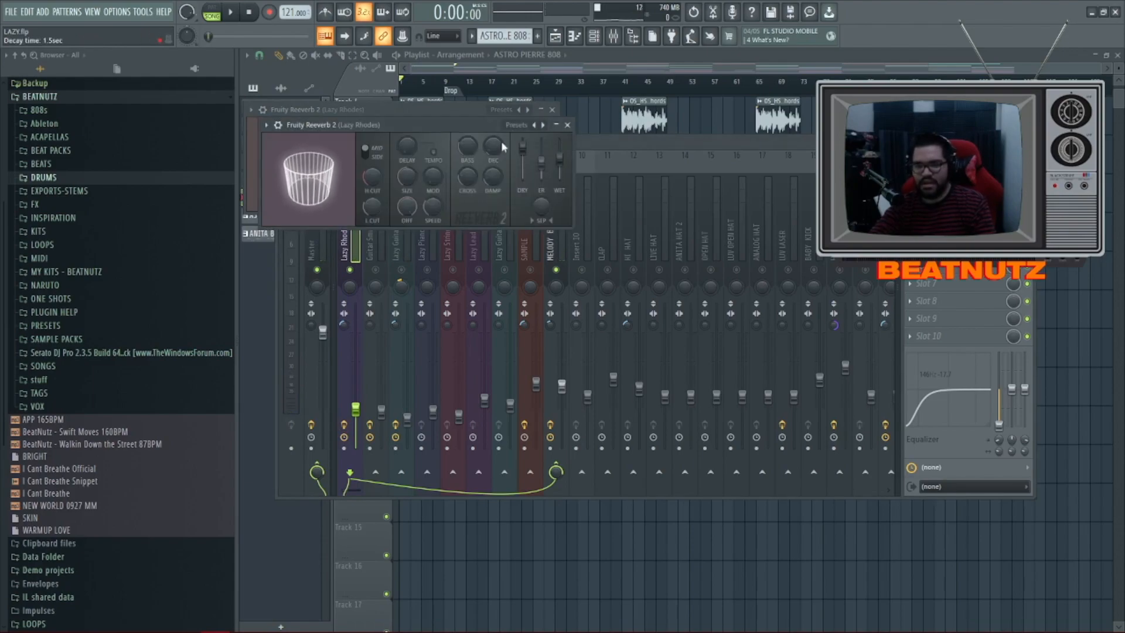
left_click(949, 178)
left_click_drag(489, 126, 774, 173)
left_click(943, 196)
left_click_drag(485, 133, 636, 165)
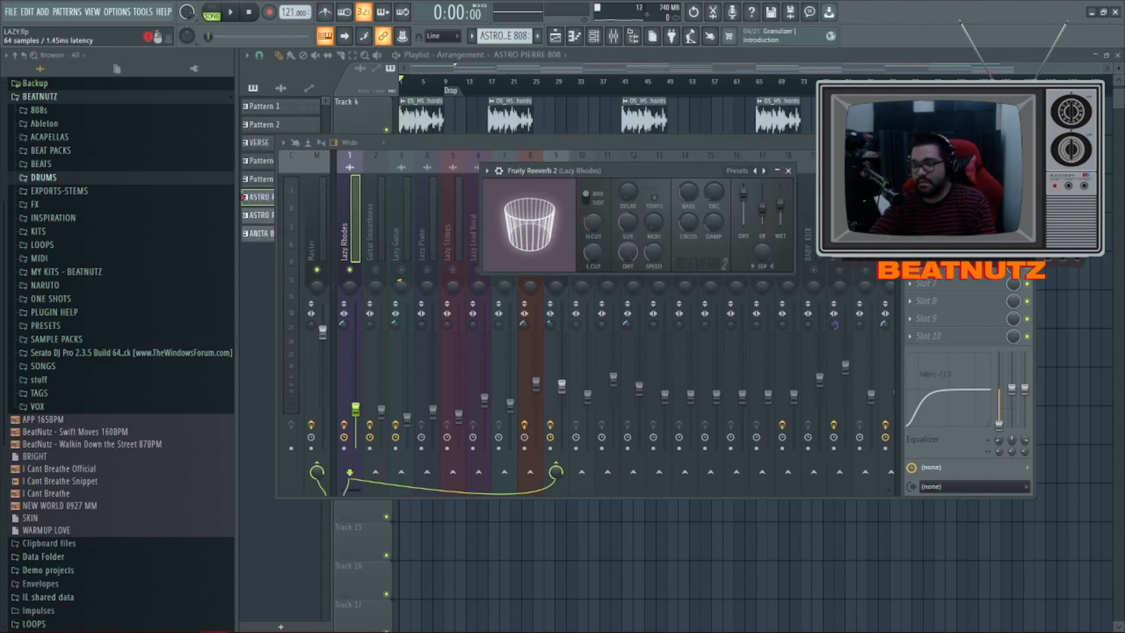
Open RC-20 Retro Color on Lazy Rhodes, examine its Vinyl 1 preset settings, and return to the mixer
left_click(951, 196)
left_click_drag(545, 141, 656, 138)
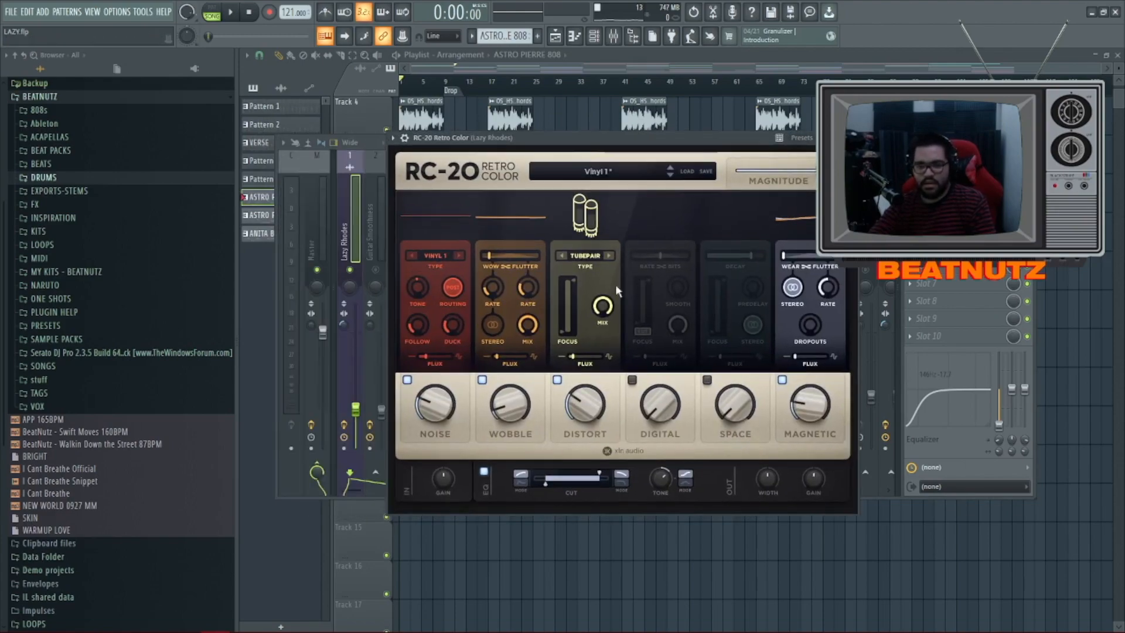
left_click(353, 217)
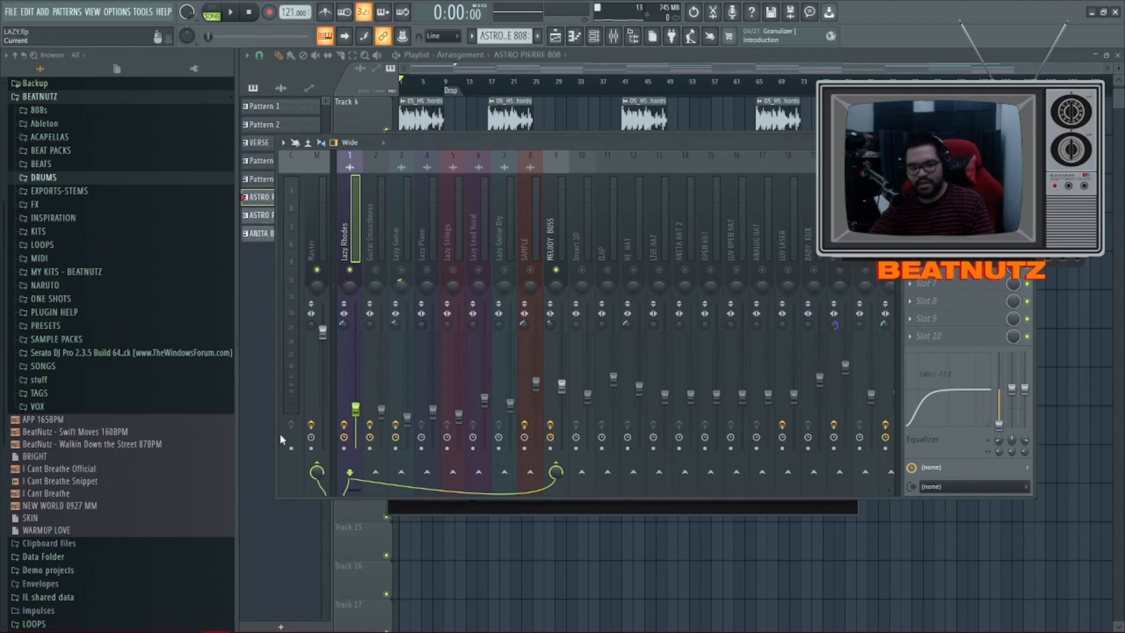
Check the MELODY BUSS mixer track, reselect Lazy Rhodes and play it soloed
left_click(561, 245)
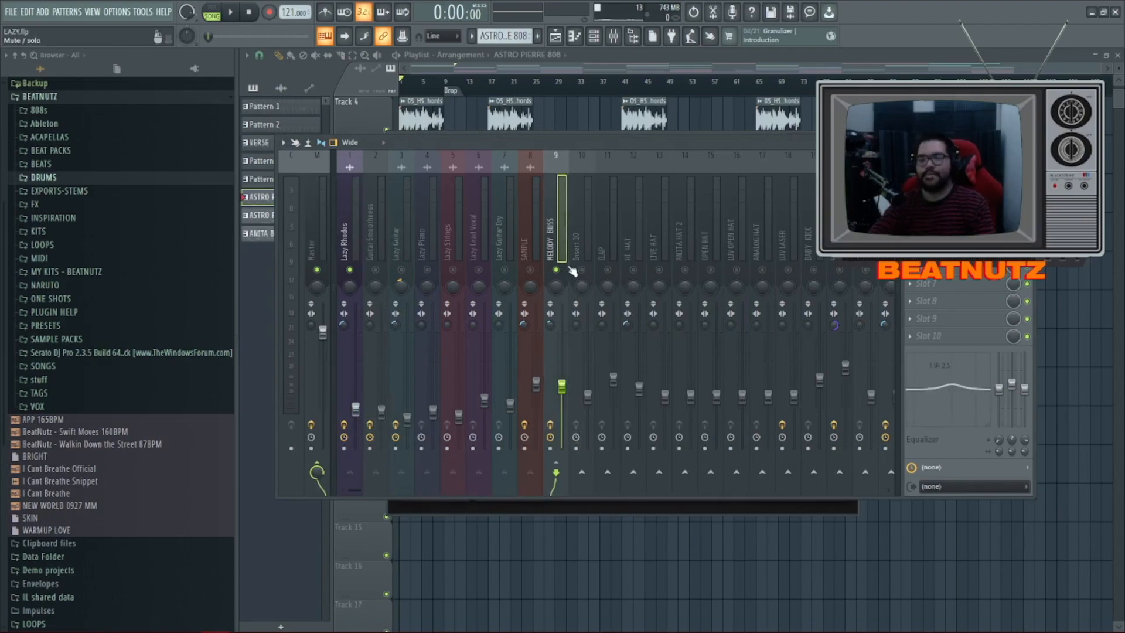
left_click(359, 253)
key("space")
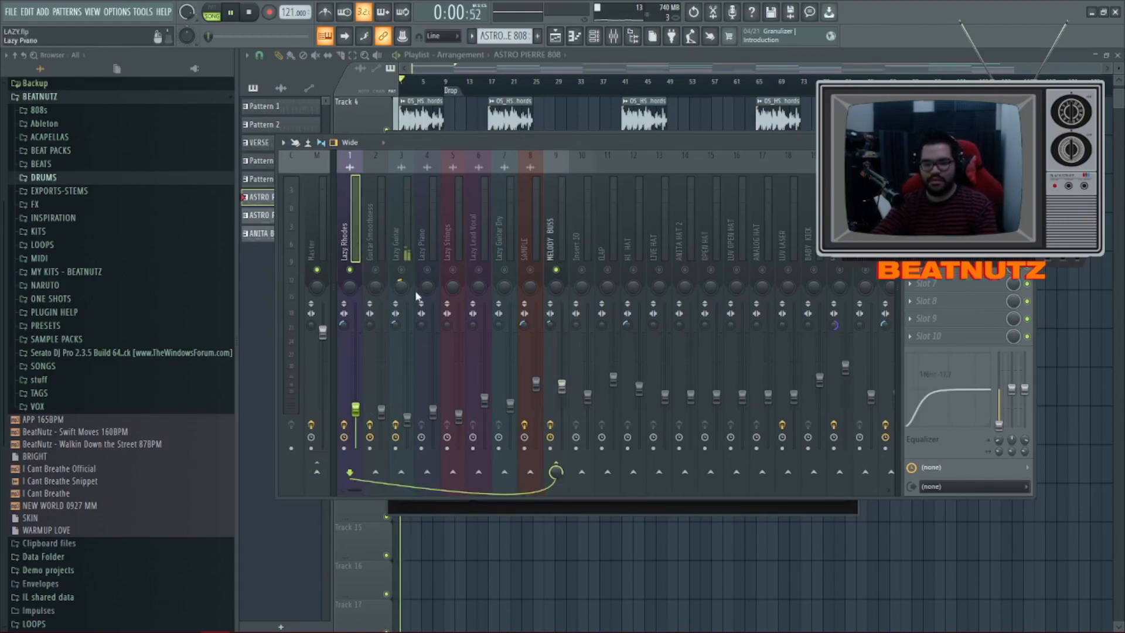
Play soloed Lazy Rhodes through MELODY BUSS, and examine how the Rhodes track is routed between the bus and the Master
left_click(562, 217)
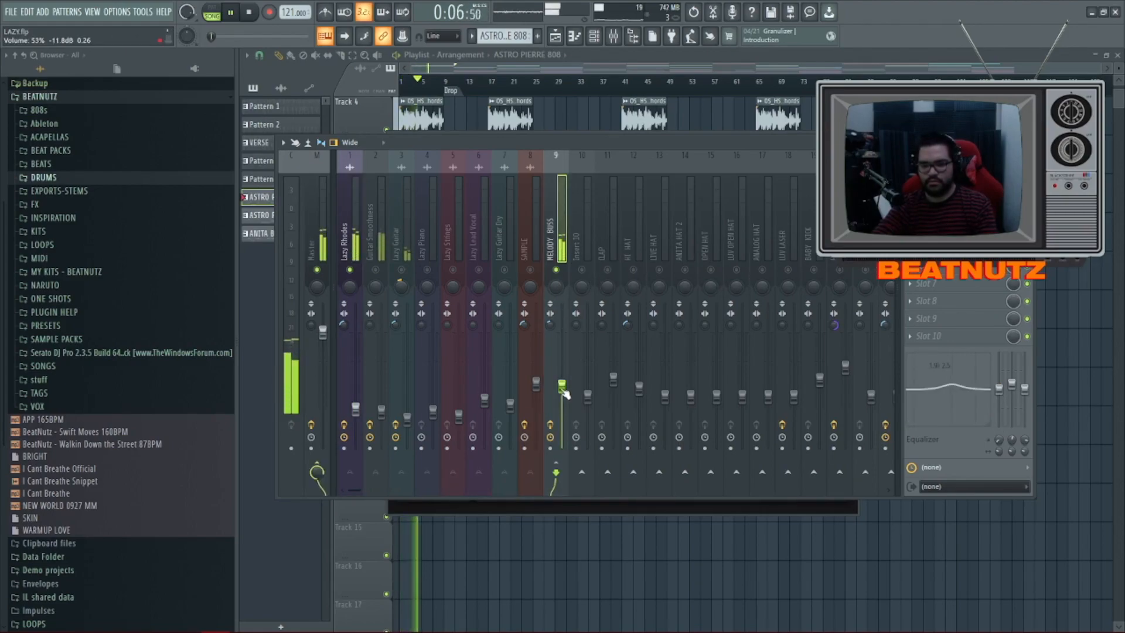
key("space")
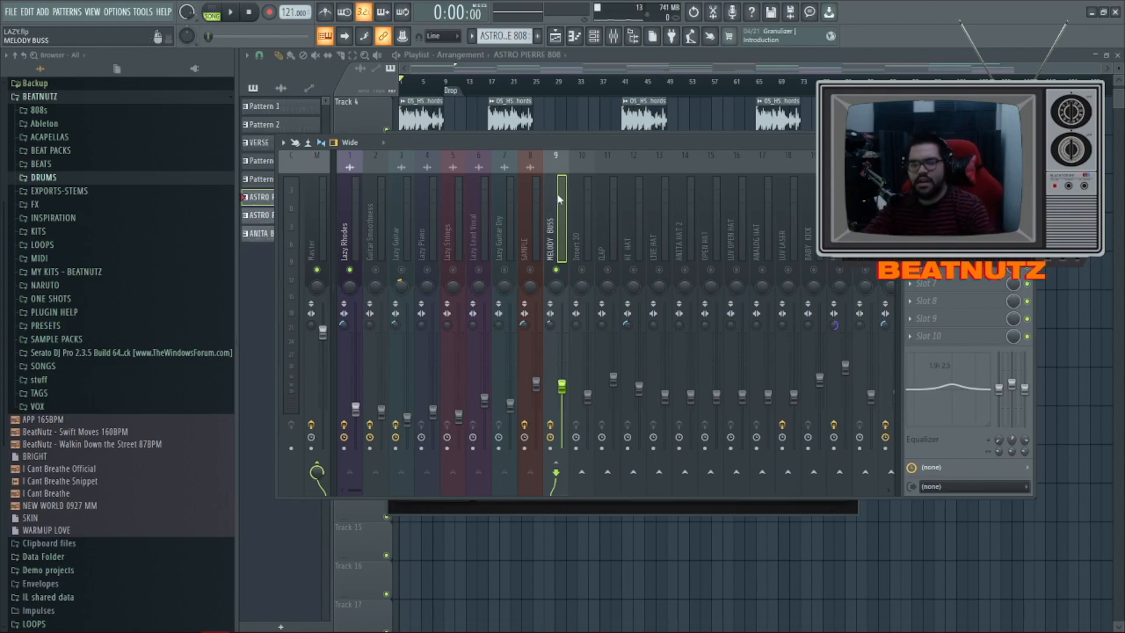
left_click(346, 234)
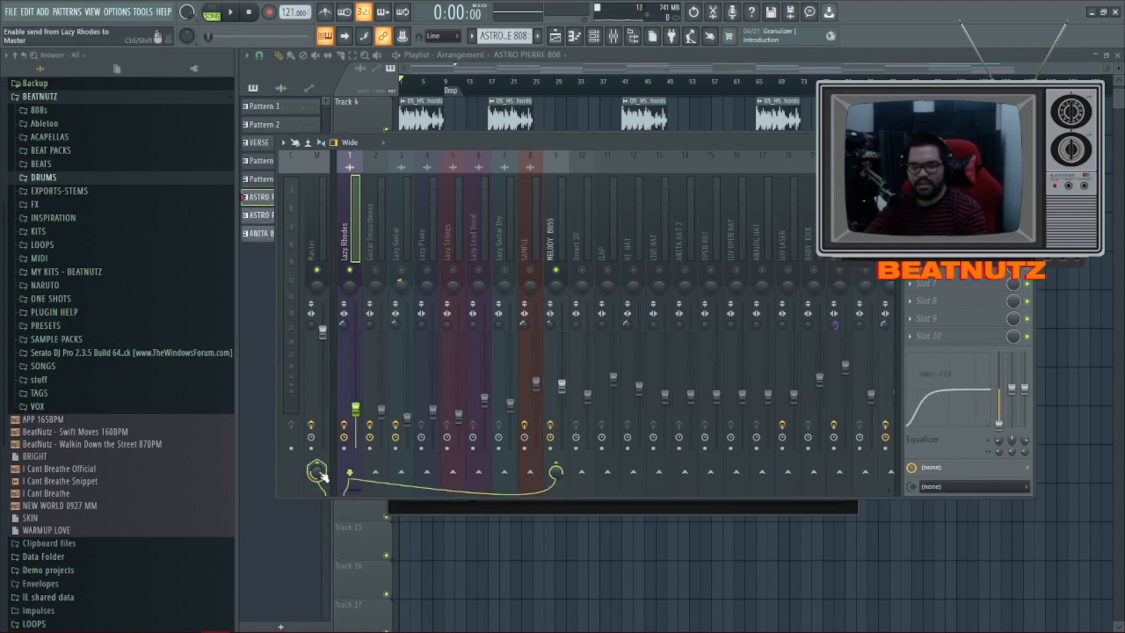
left_click(549, 209)
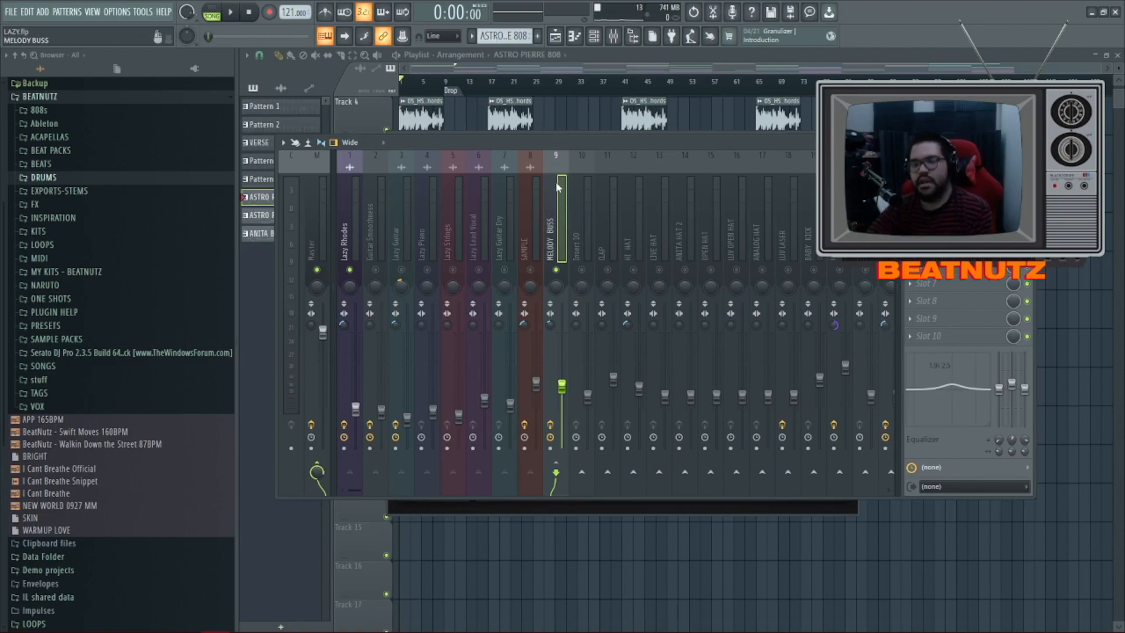
left_click(350, 234)
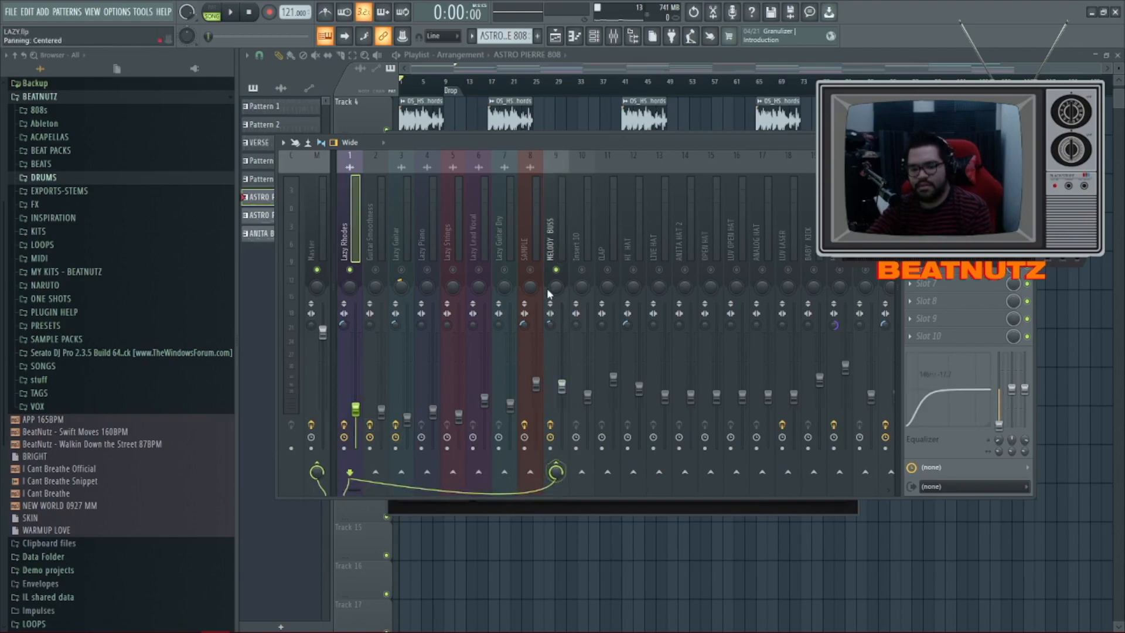
Open the Soundgoodizer and Little MicroShift effects on MELODY BUSS and examine their settings, including the Just A Hint preset
left_click(559, 235)
left_click(949, 178)
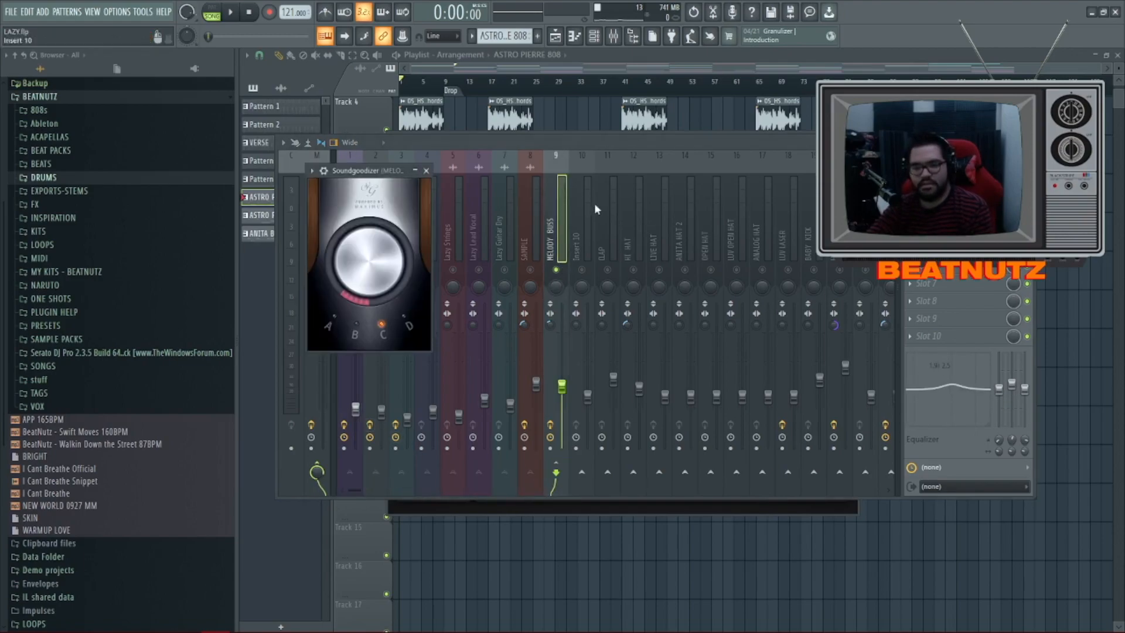
left_click_drag(377, 171, 423, 135)
left_click(949, 195)
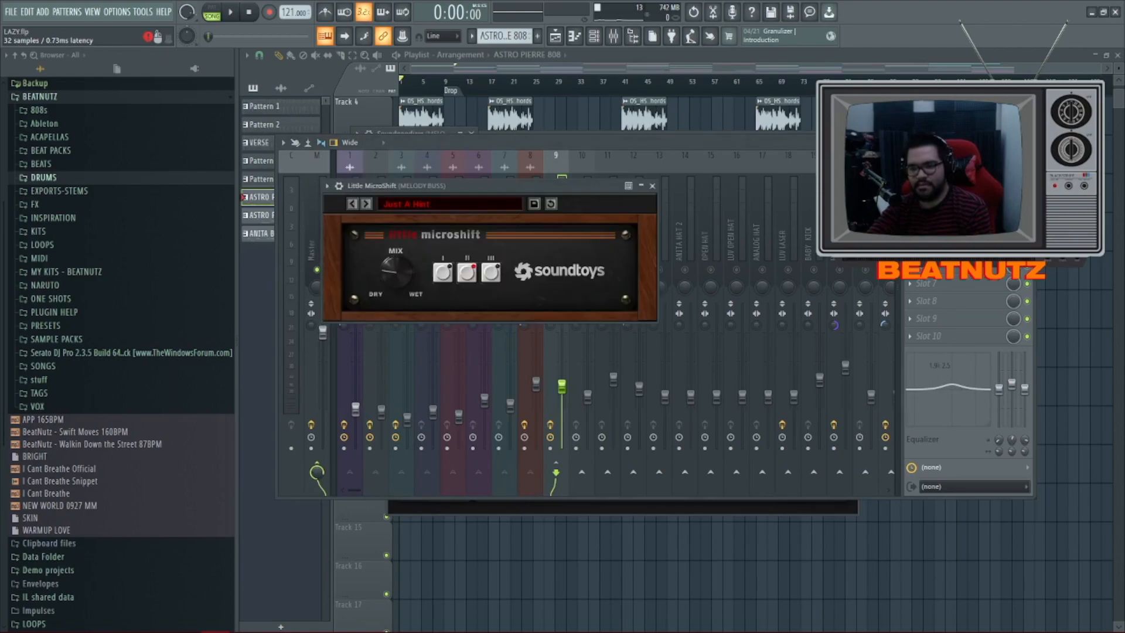
left_click_drag(520, 189, 581, 173)
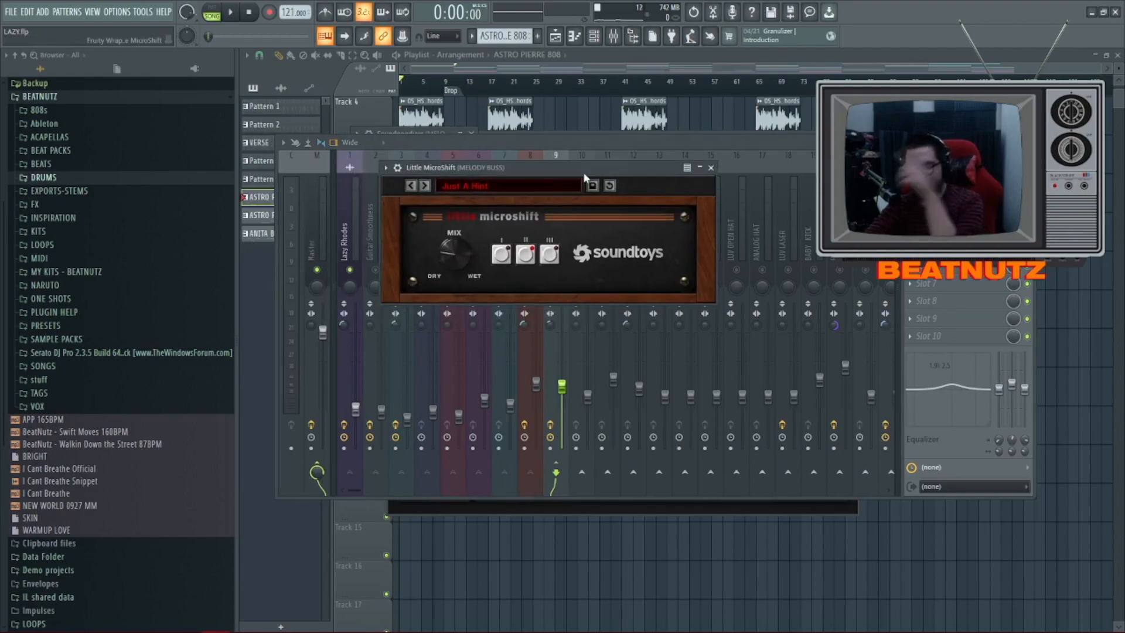
left_click(949, 195)
Open Fruity Stereo Enhancer and Fruity Reeverb 2 on MELODY BUSS, examine their settings, and return to the mixer
left_click(949, 213)
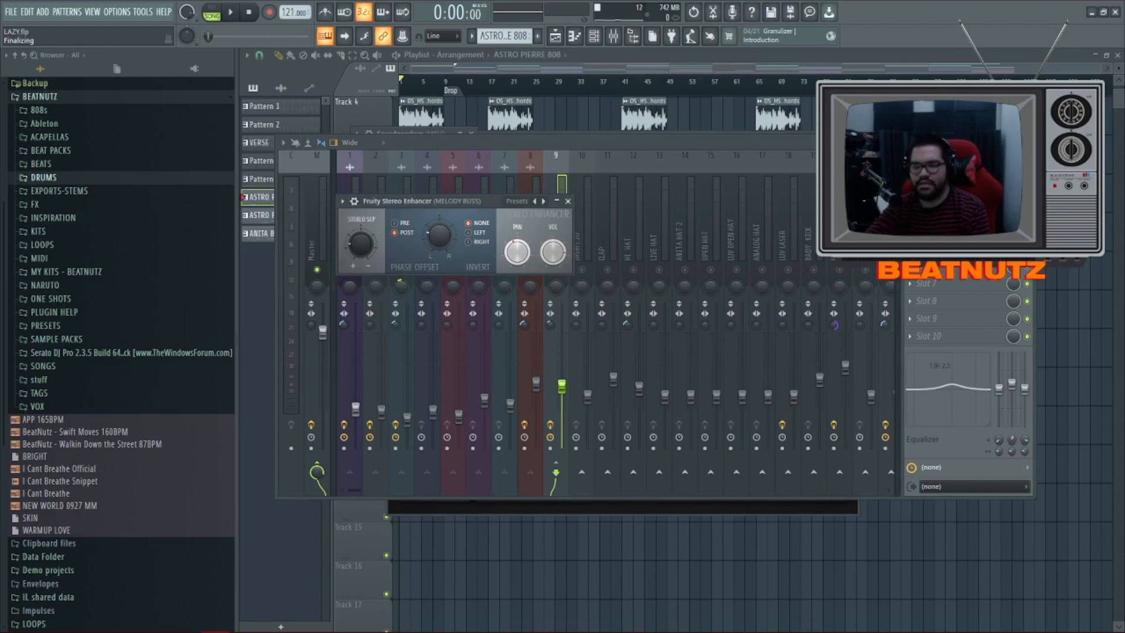
left_click(949, 230)
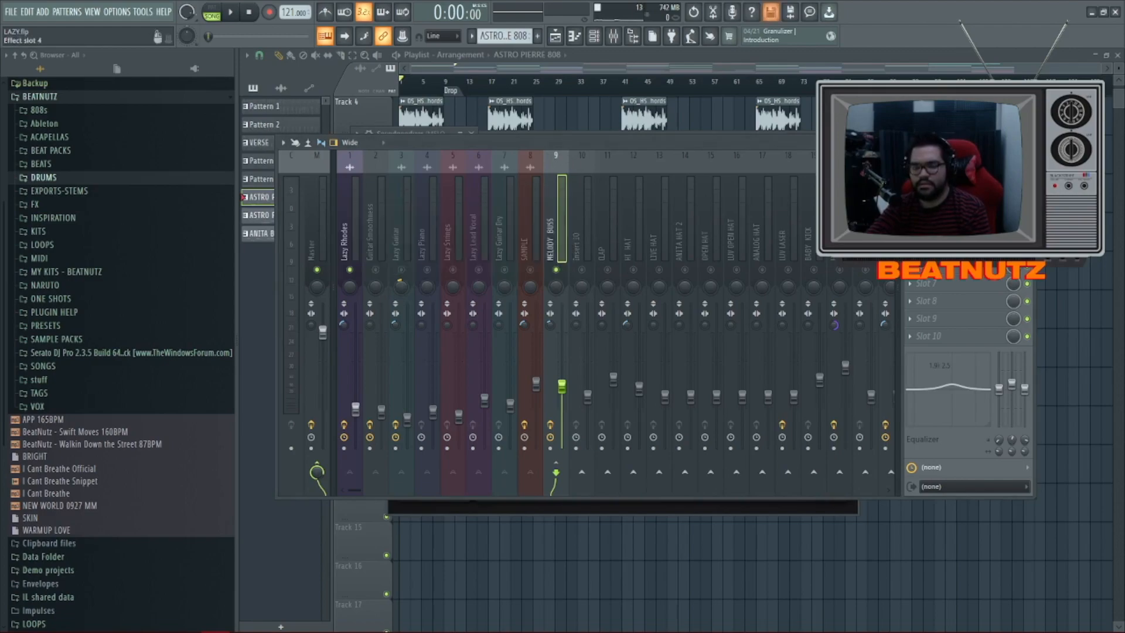
left_click(949, 248)
left_click_drag(565, 221, 737, 122)
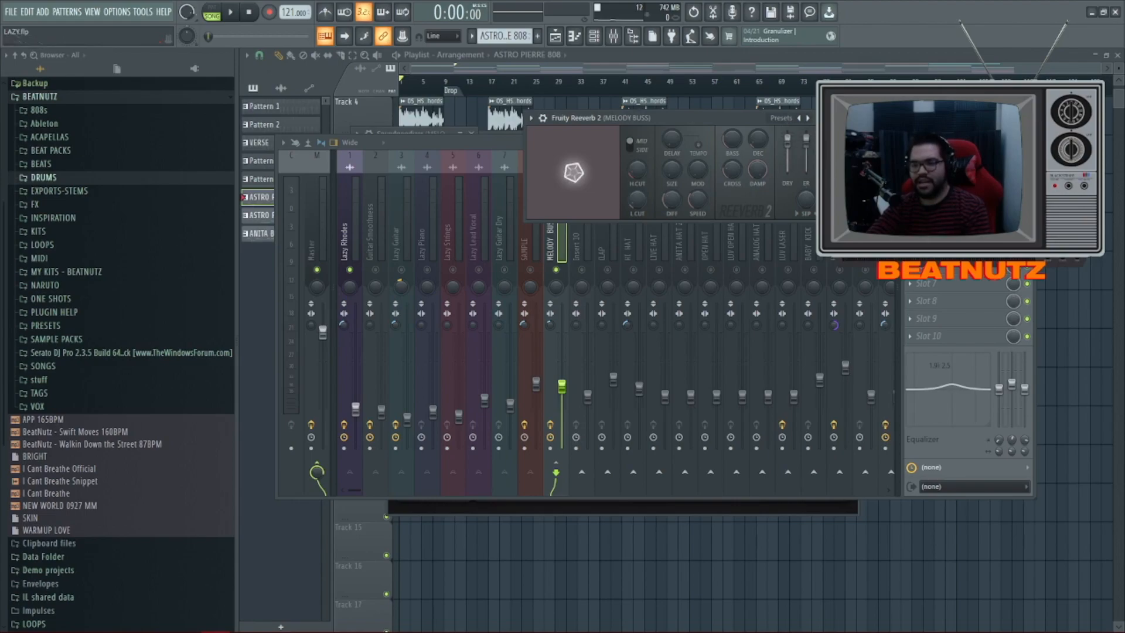
left_click_drag(723, 116, 607, 168)
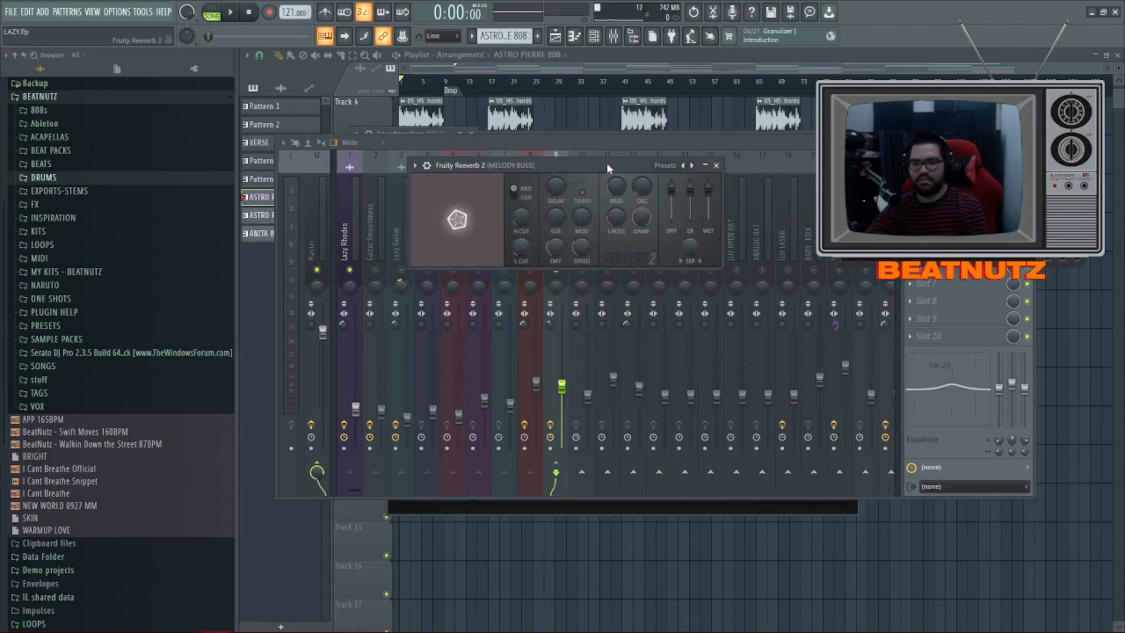
left_click(731, 256)
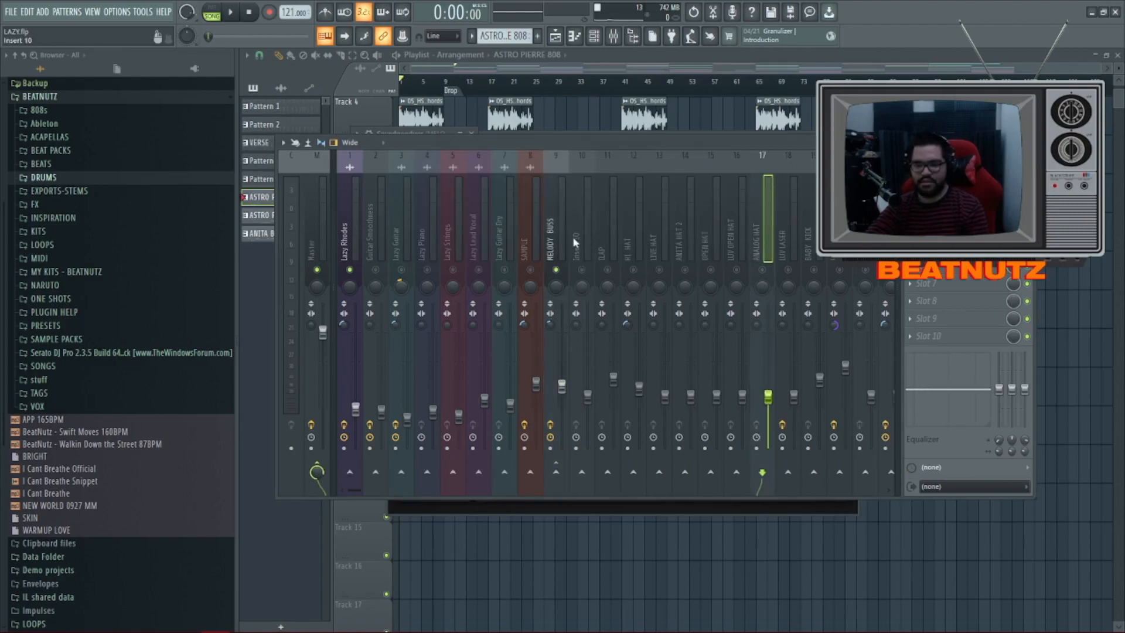
Check the Lazy Rhodes sends, reselect MELODY BUSS and play the Rhodes through it from the start
left_click(352, 246)
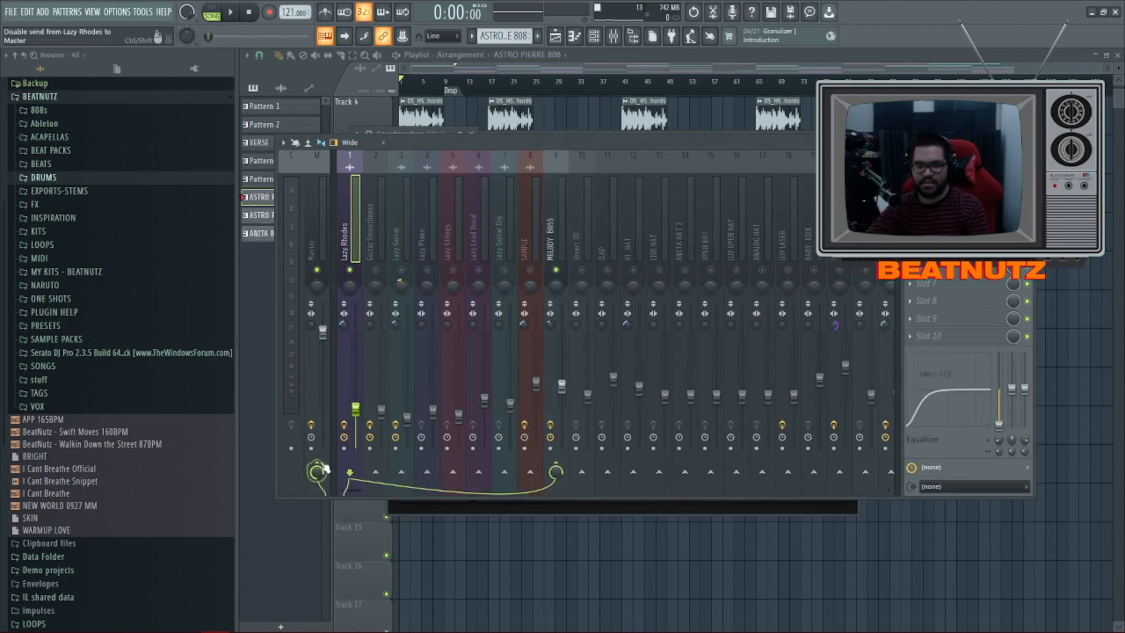
left_click(557, 246)
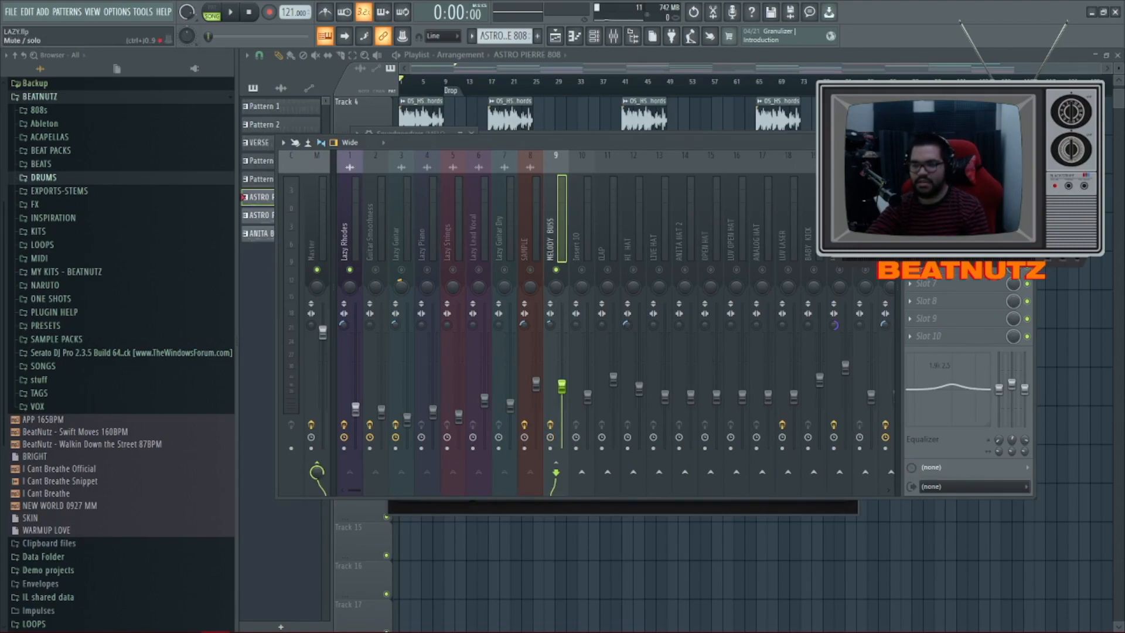
key("space")
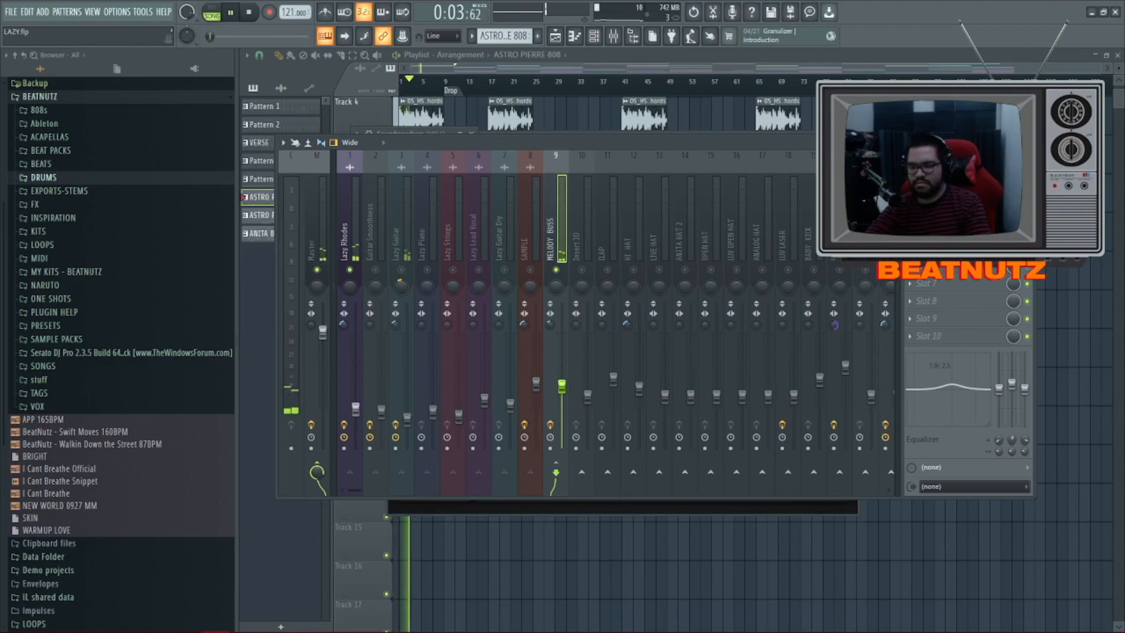
key("space")
key("space")
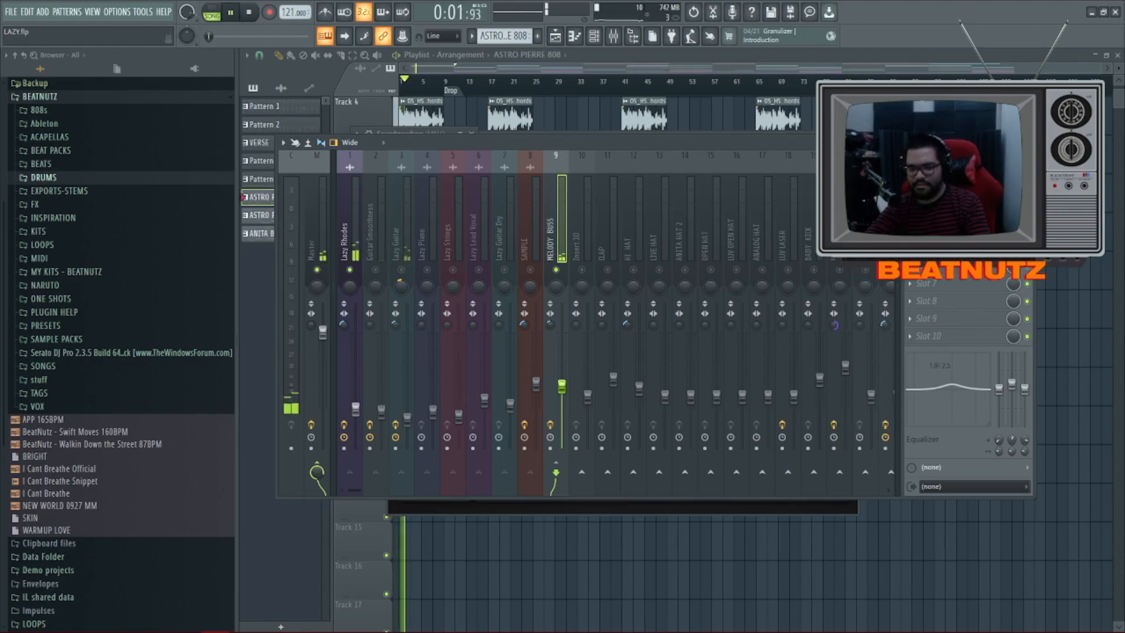
key("space")
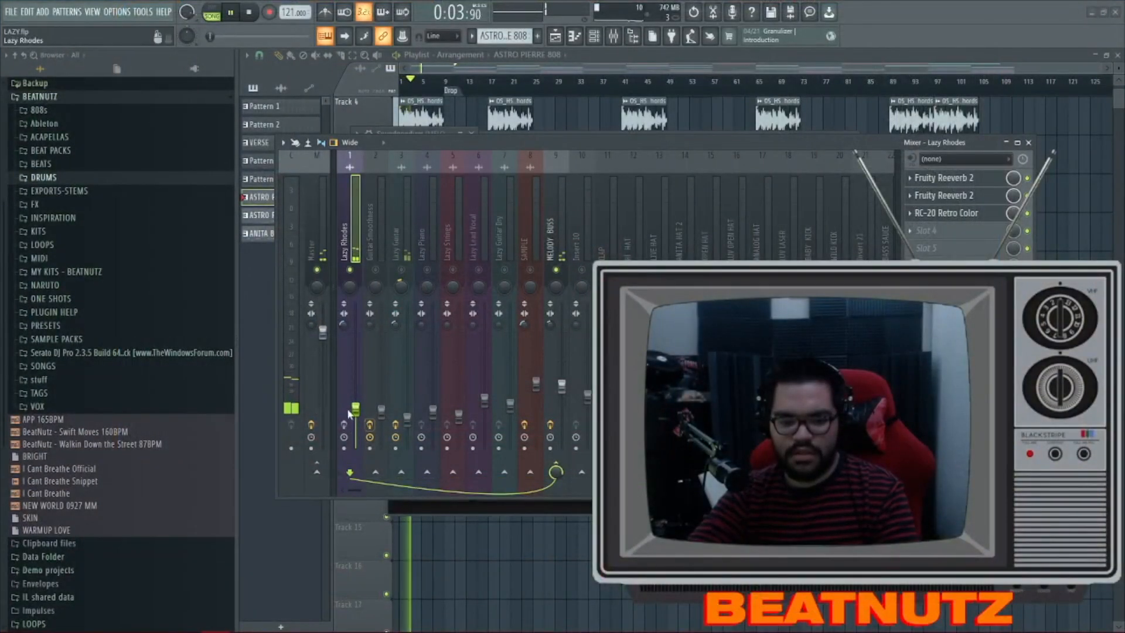
Play MELODY BUSS repeatedly with its Fruity Reeverb 2 bypassed and enabled to compare the sound
left_click(547, 232)
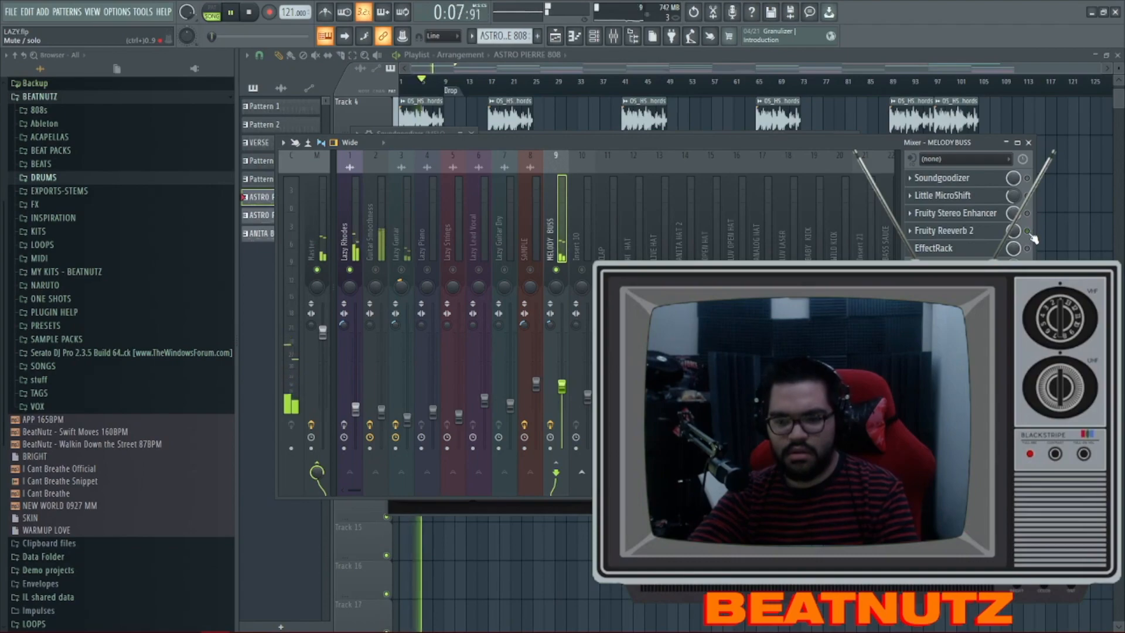
key("space")
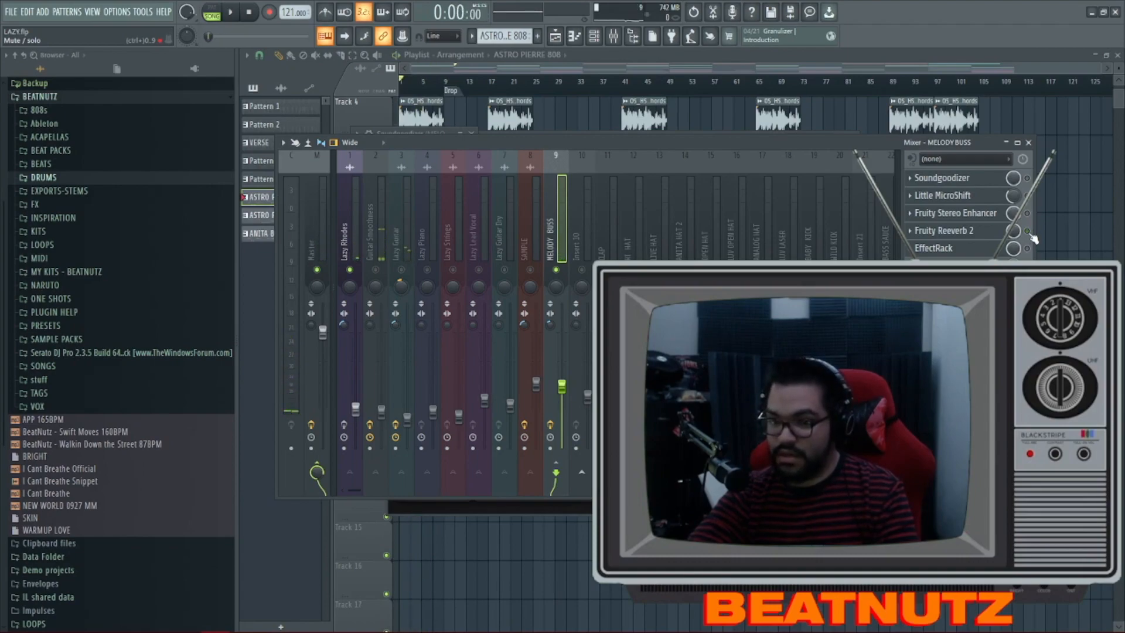
key("space")
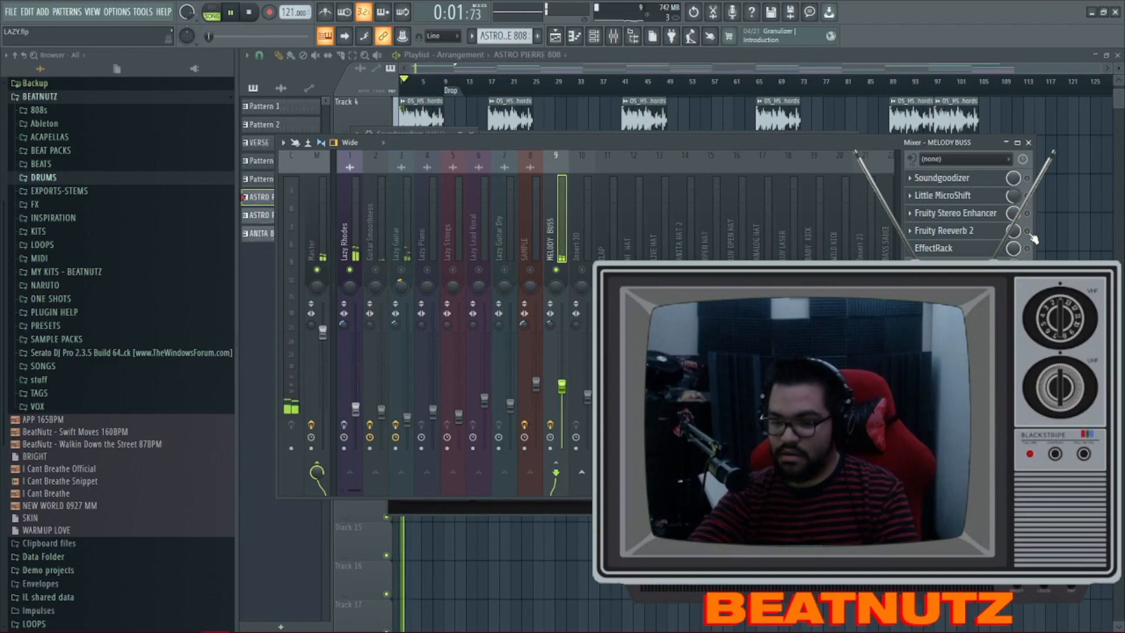
key("space")
key("space")
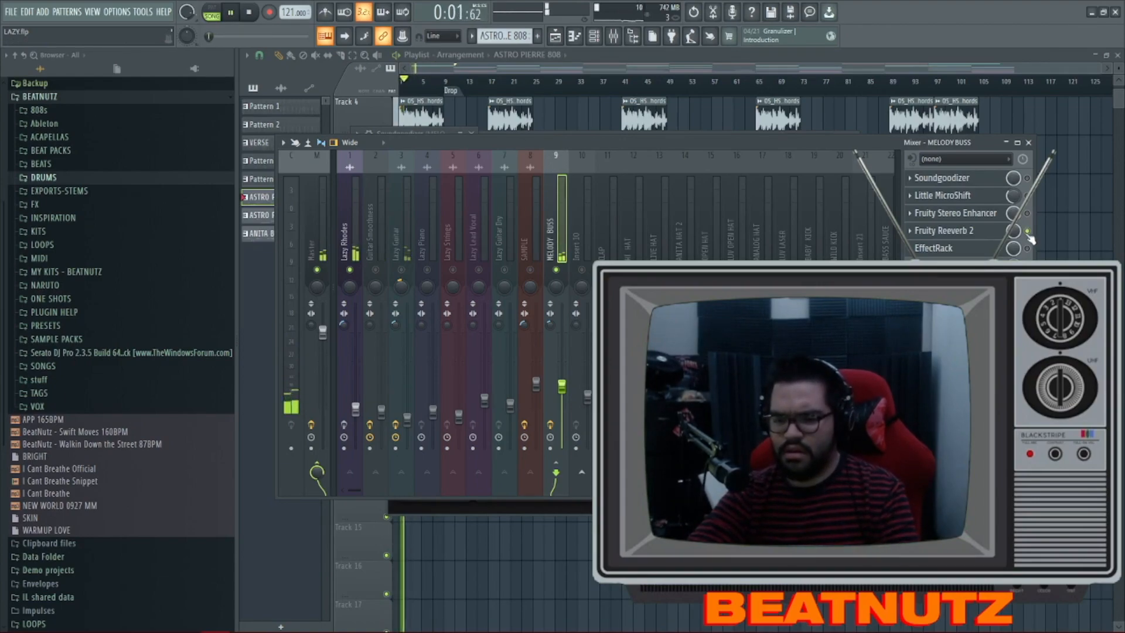
key("space")
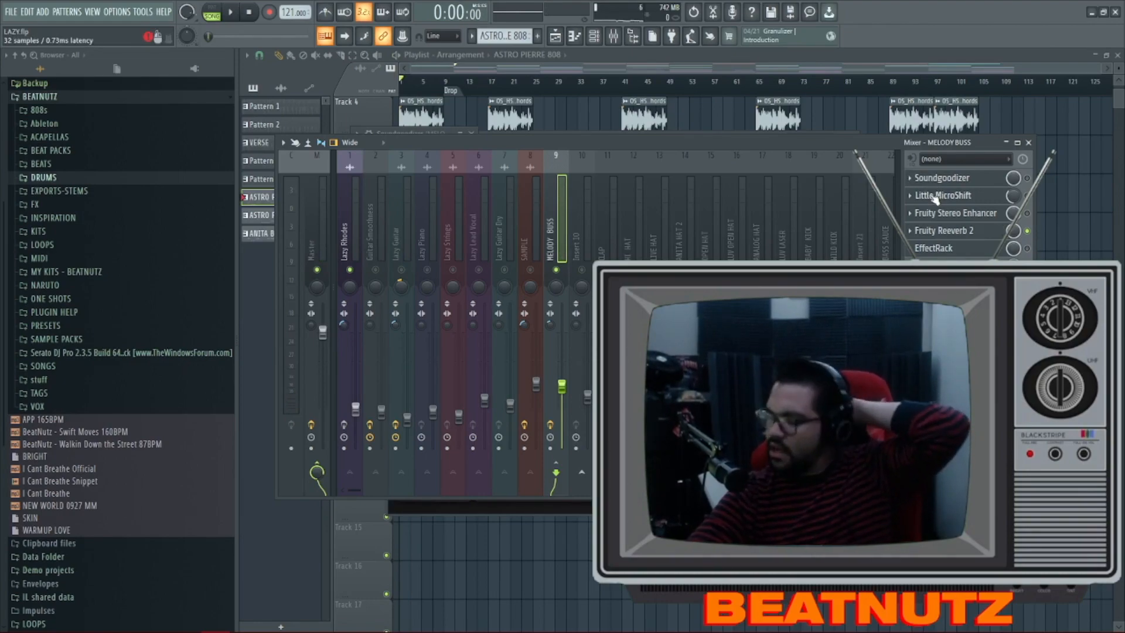
Examine the Fruity Reeverb 2 settings on MELODY BUSS, check the Lazy Rhodes effect chain, and reselect the bus
left_click(949, 230)
left_click_drag(617, 164, 502, 189)
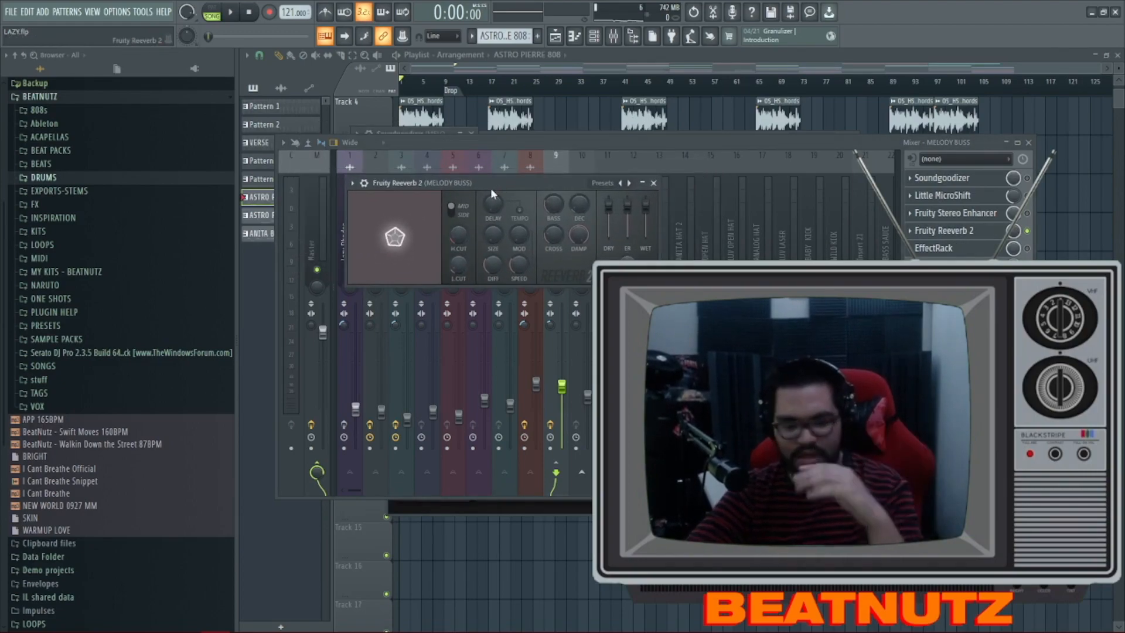
left_click(1012, 249)
left_click(348, 238)
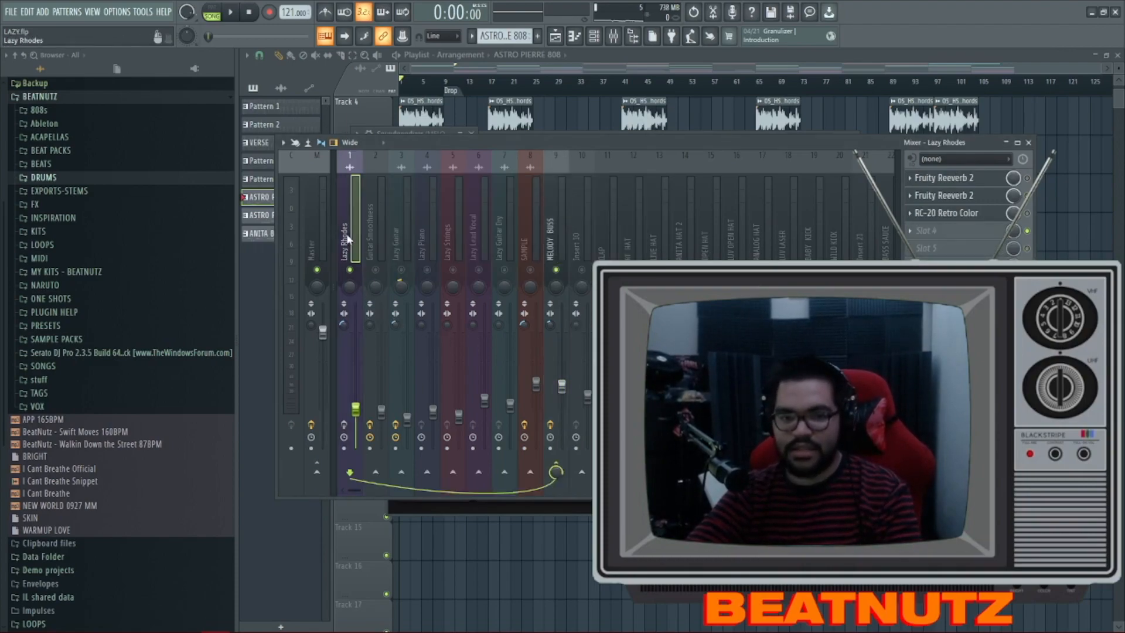
left_click(344, 425)
left_click(560, 224)
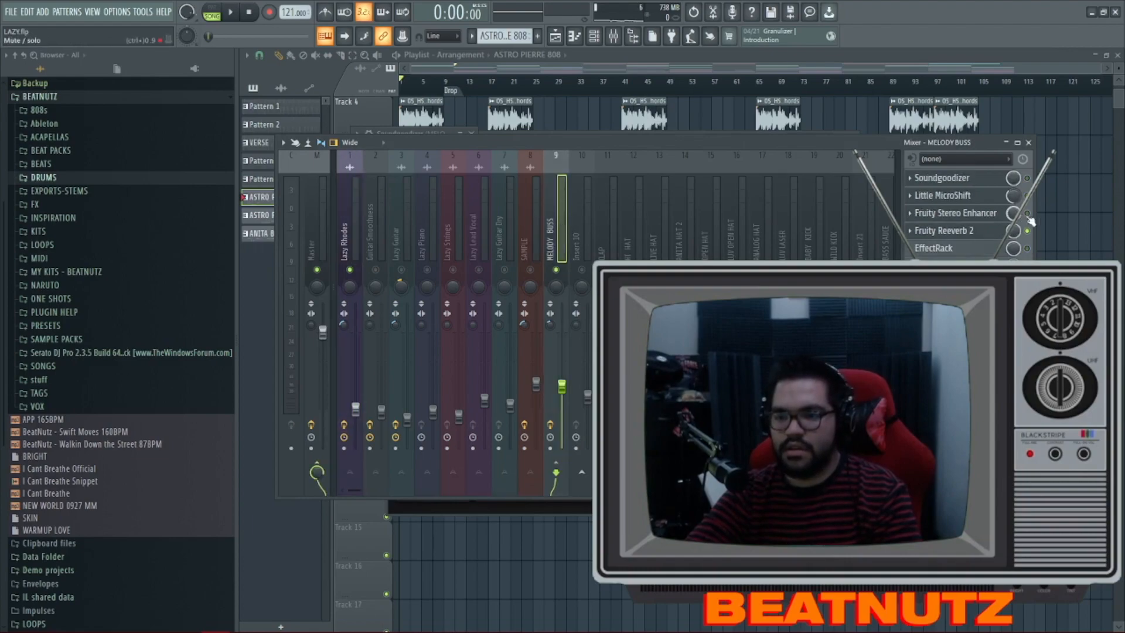
Examine the Big Wide Doubler preset in EffectRack on MELODY BUSS, and play the bus with its effects switched back on
left_click(1023, 252)
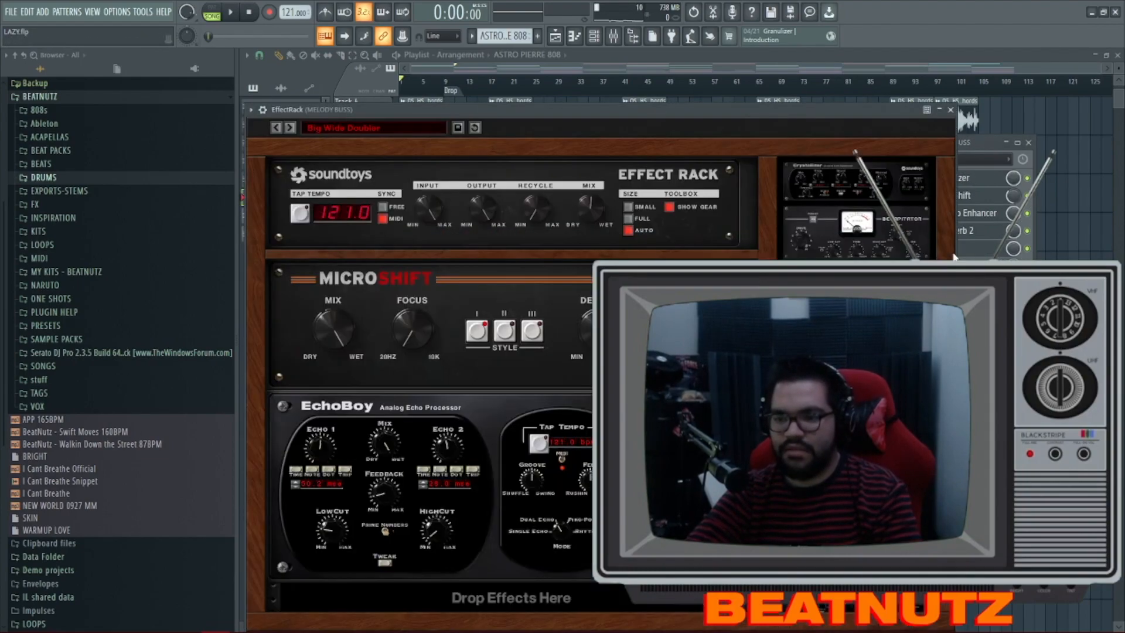
left_click_drag(533, 114, 583, 60)
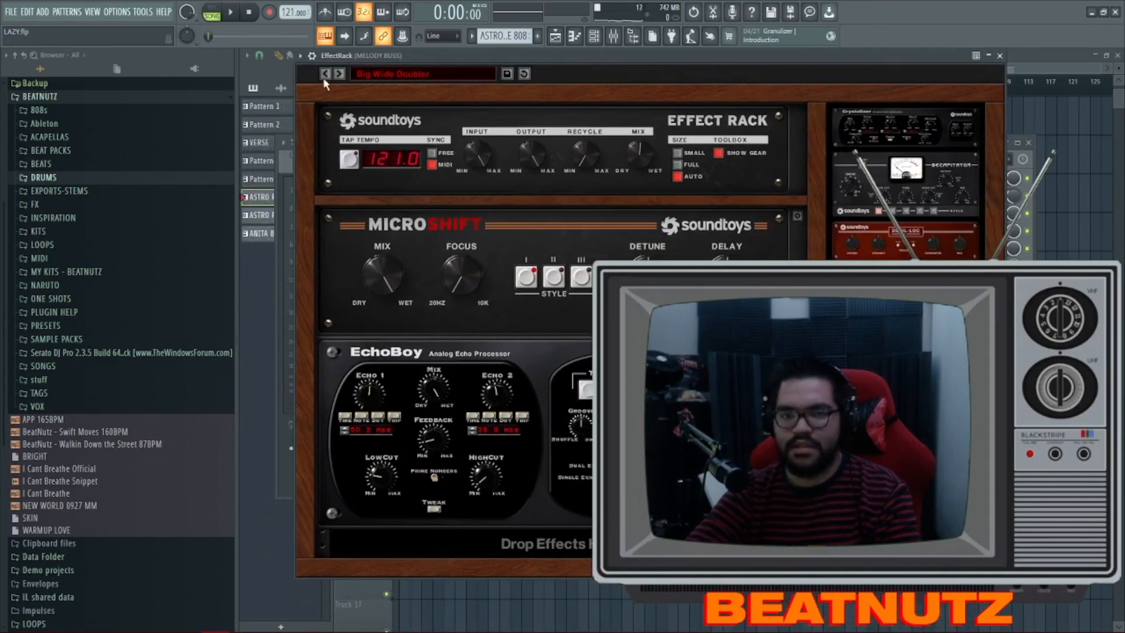
left_click(1030, 252)
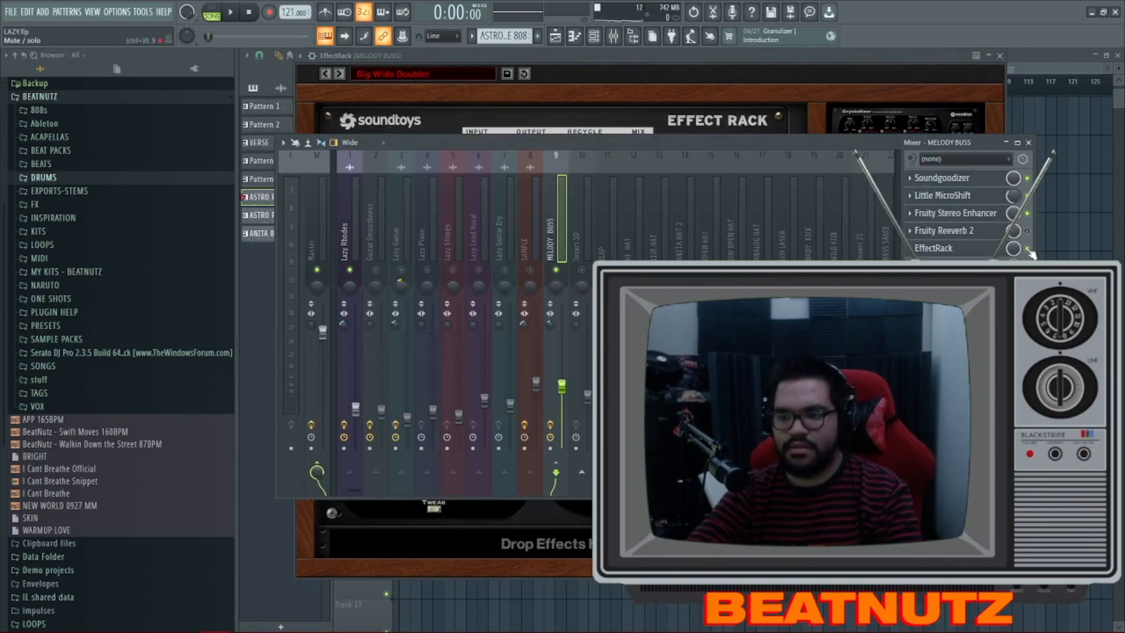
key("space")
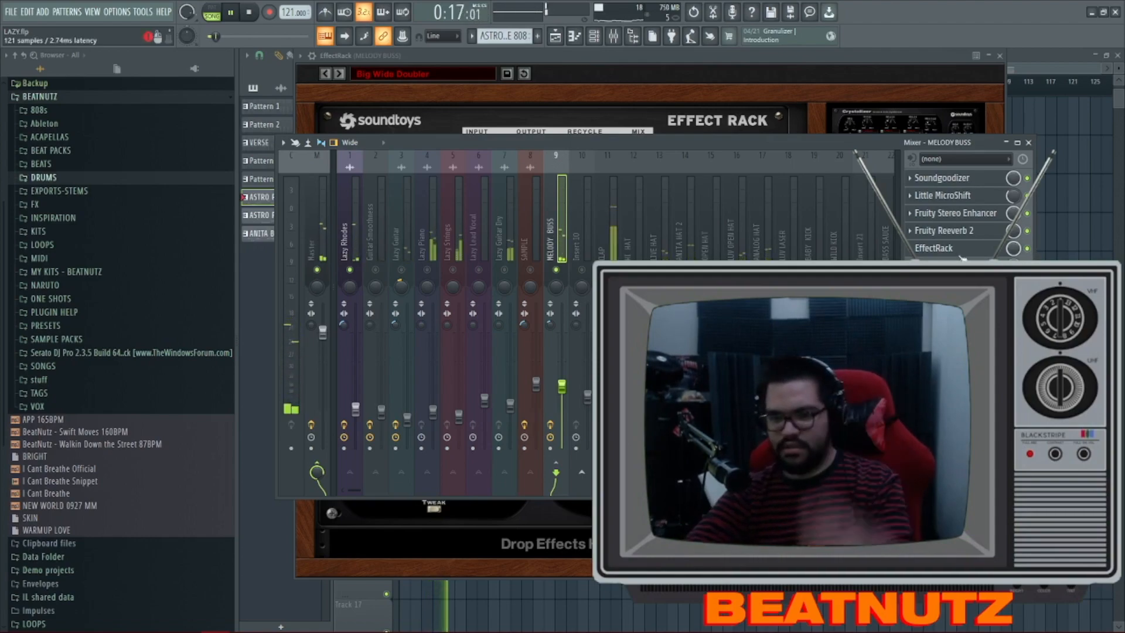
key("space")
Unmute all mixer tracks, and play the mix with MELODY BUSS selected
left_click(344, 213)
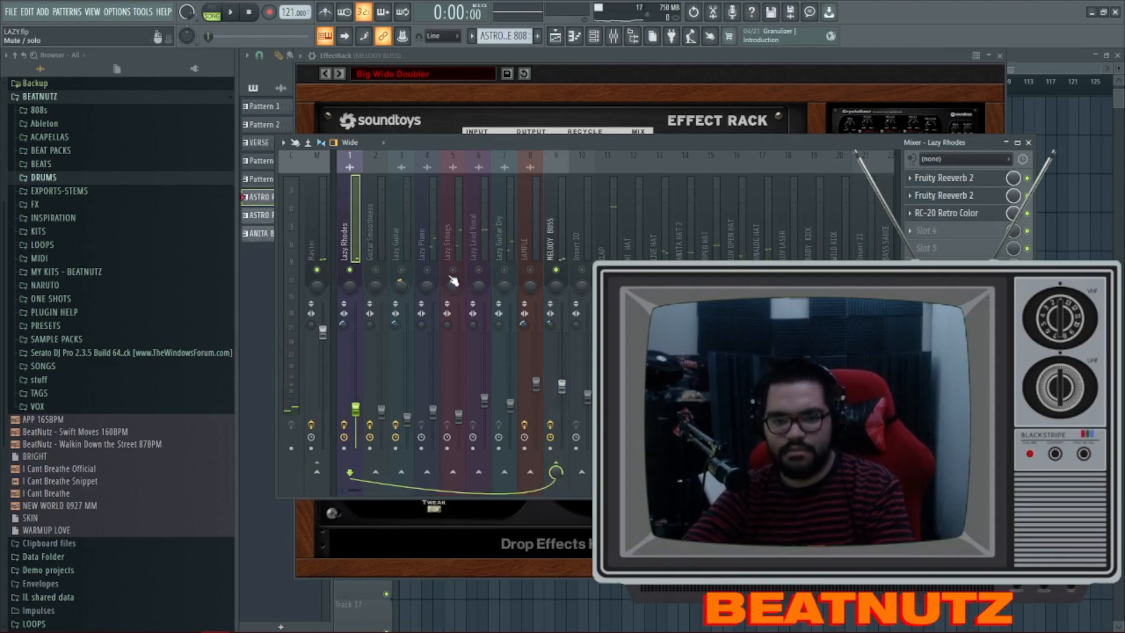
left_click(381, 270)
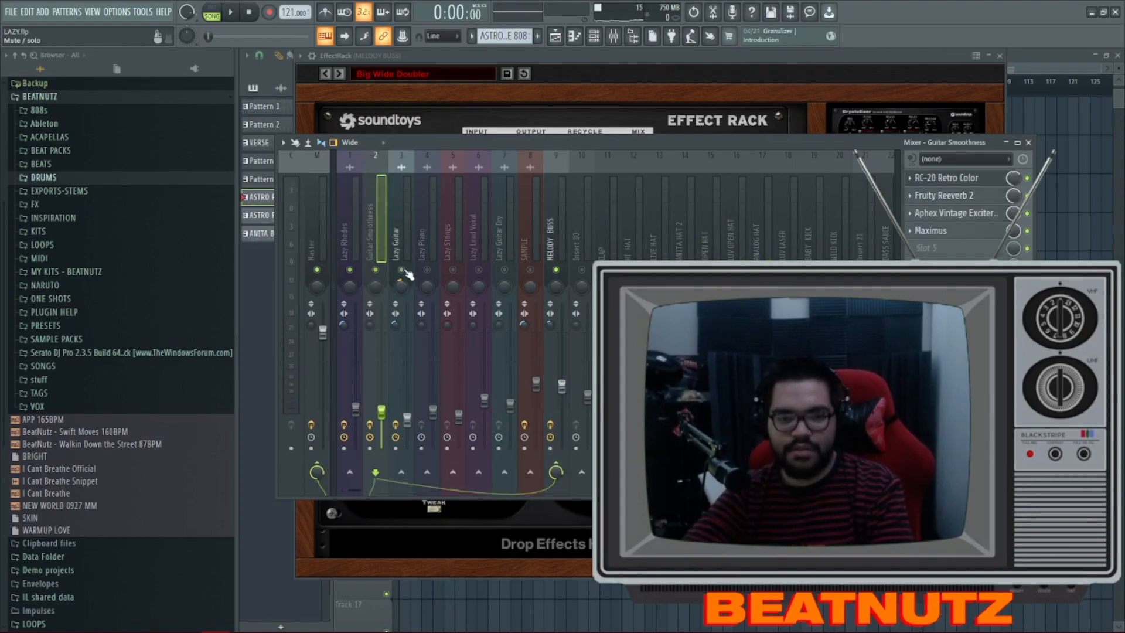
right_click(401, 270)
left_click_drag(349, 217, 504, 316)
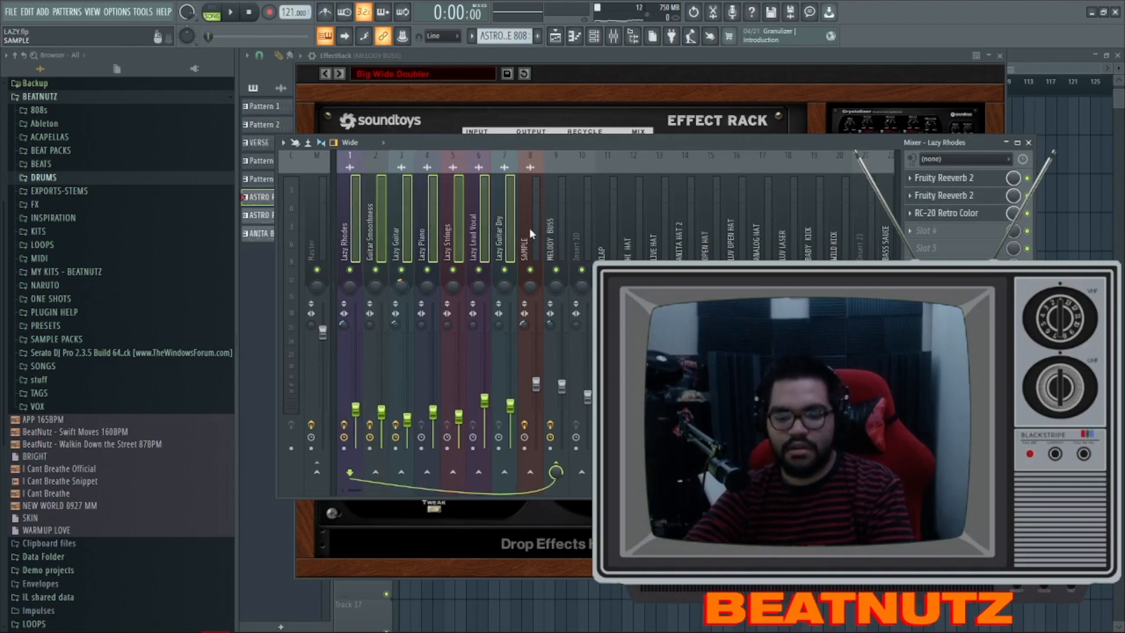
left_click(559, 227)
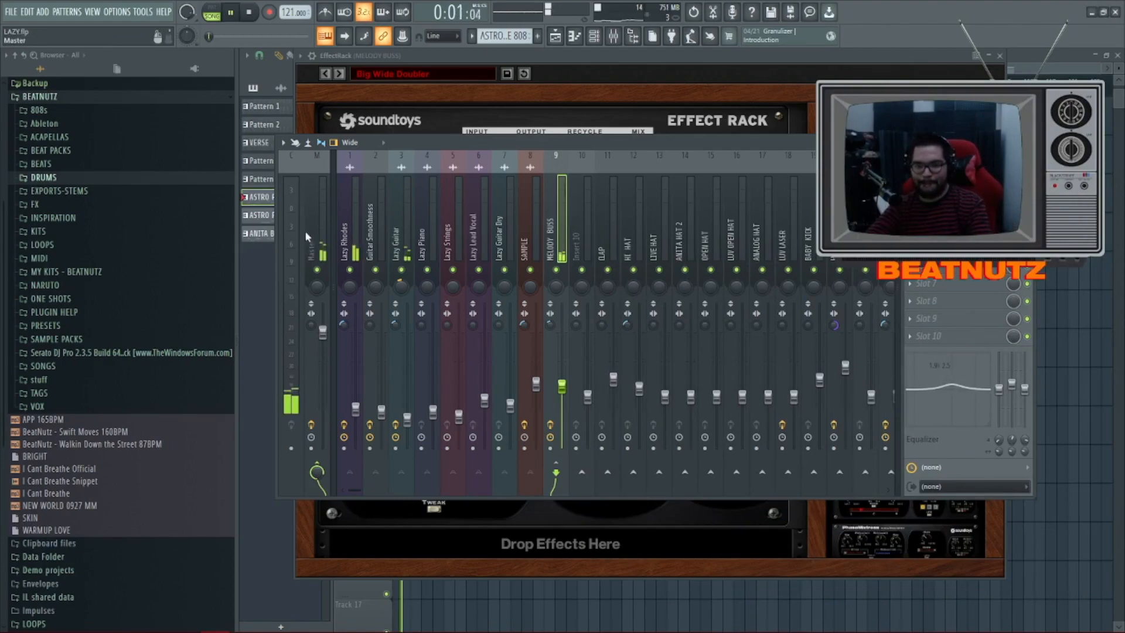
key("space")
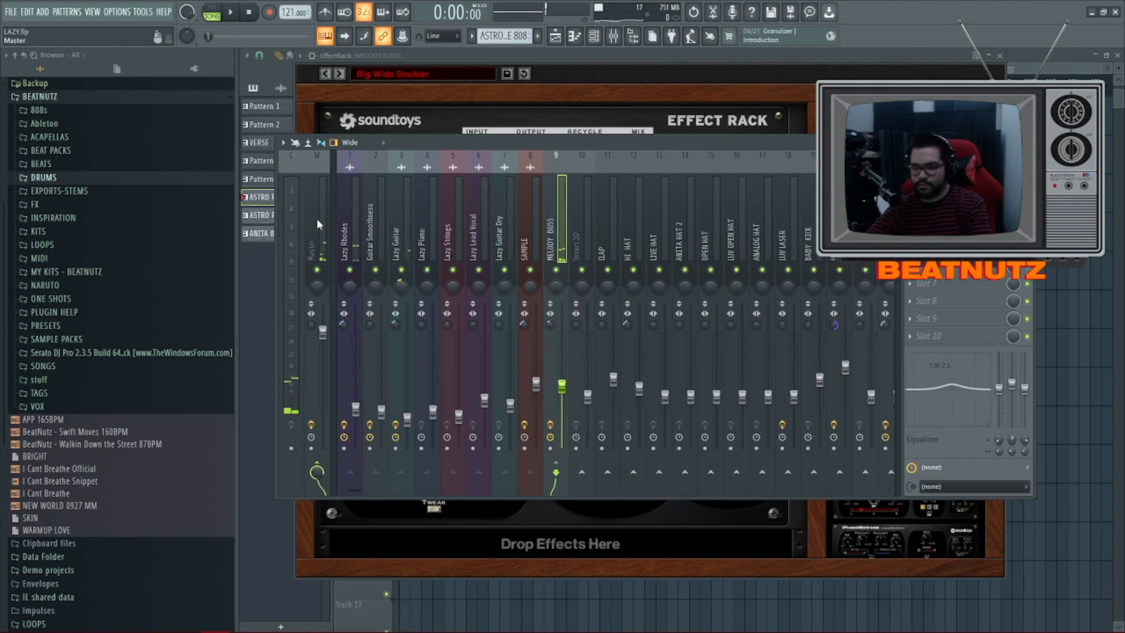
Open the Fruity soft clipper on the Master track, examine its settings, and reselect Lazy Rhodes
left_click(317, 220)
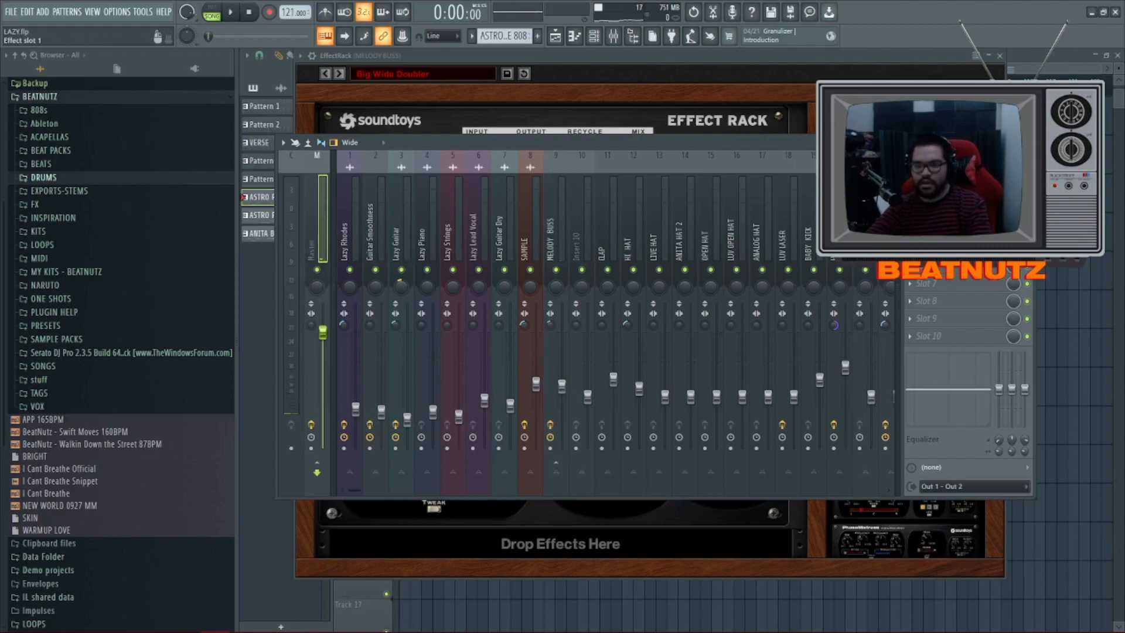
left_click(952, 178)
left_click_drag(357, 139, 495, 151)
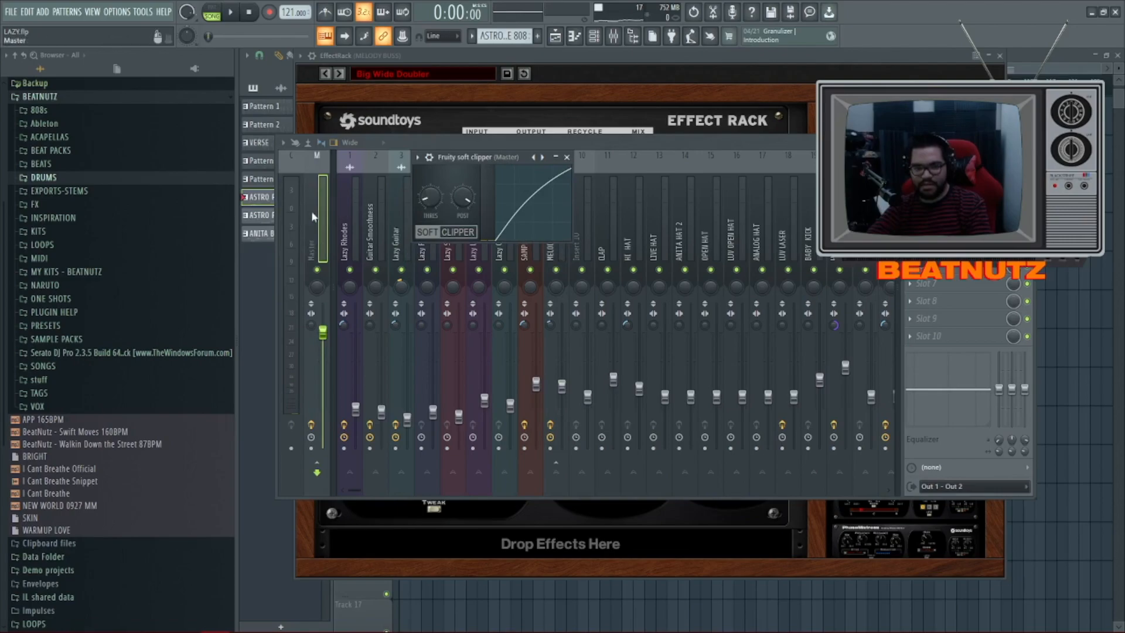
left_click(349, 197)
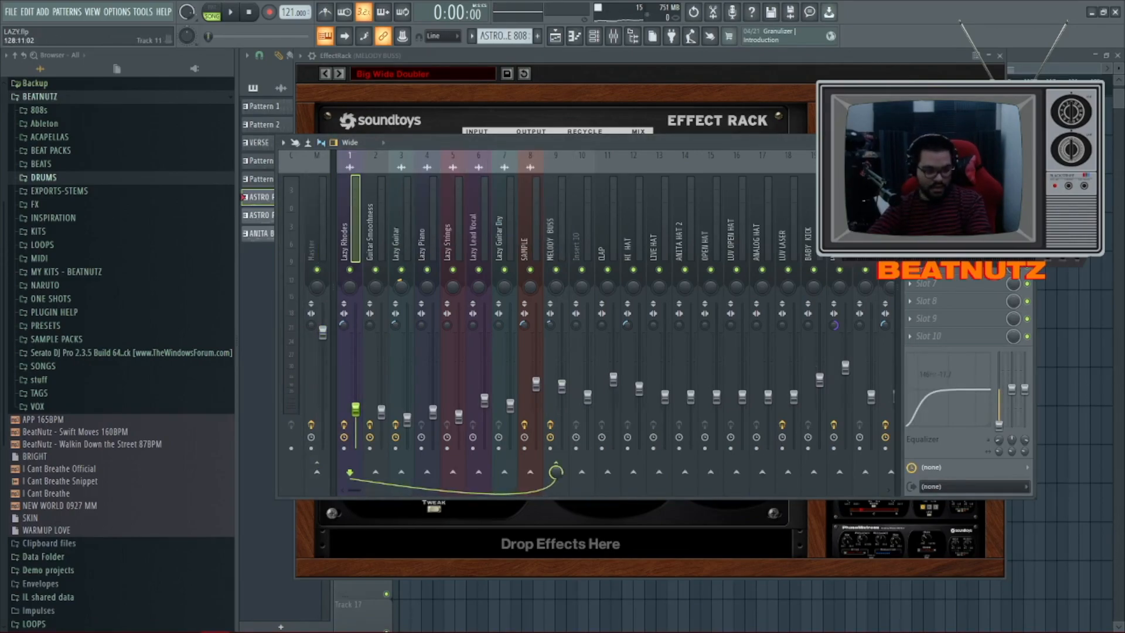